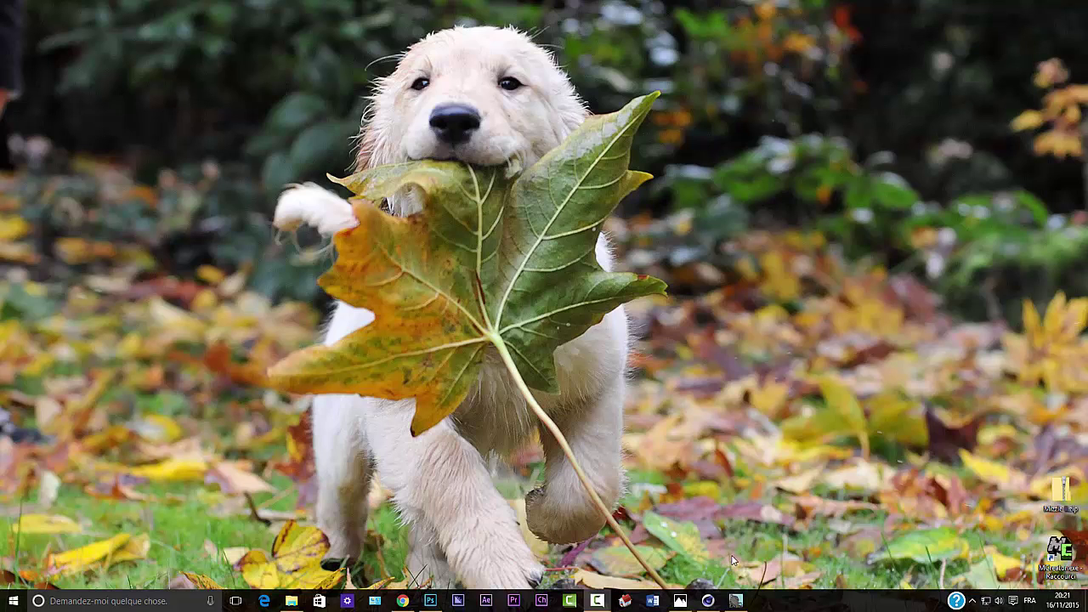
Switch to Mineways and open the world "Nouveau monde----".
left_click(737, 601)
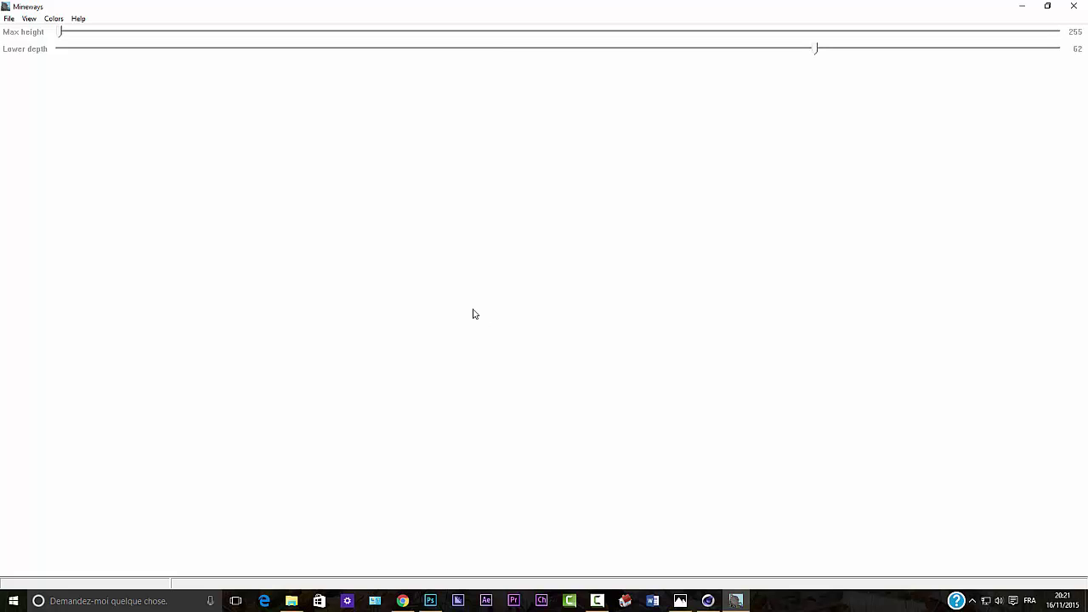
left_click(9, 18)
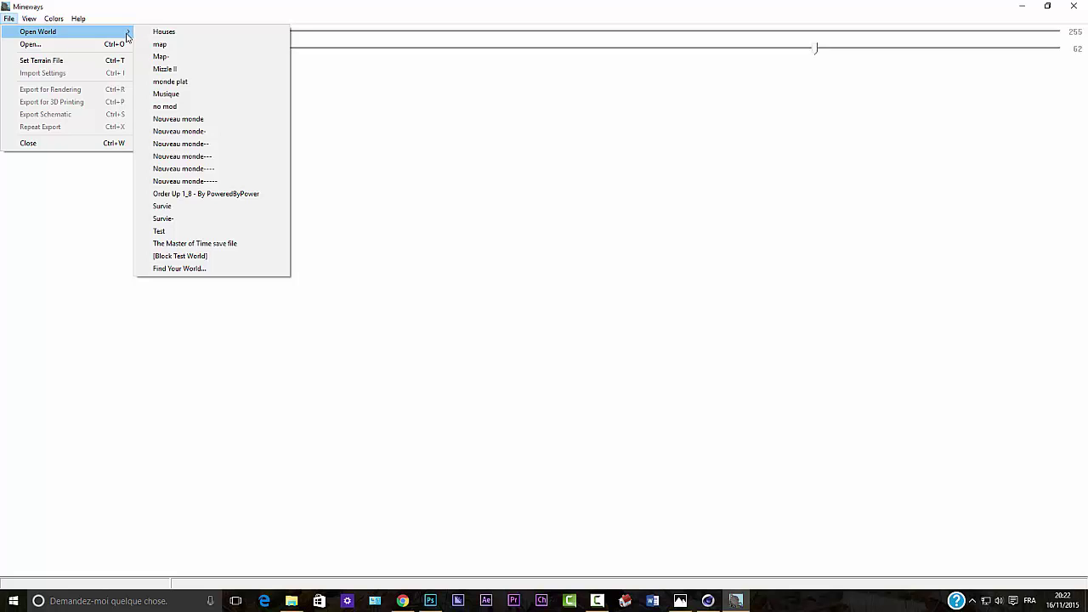
left_click(191, 171)
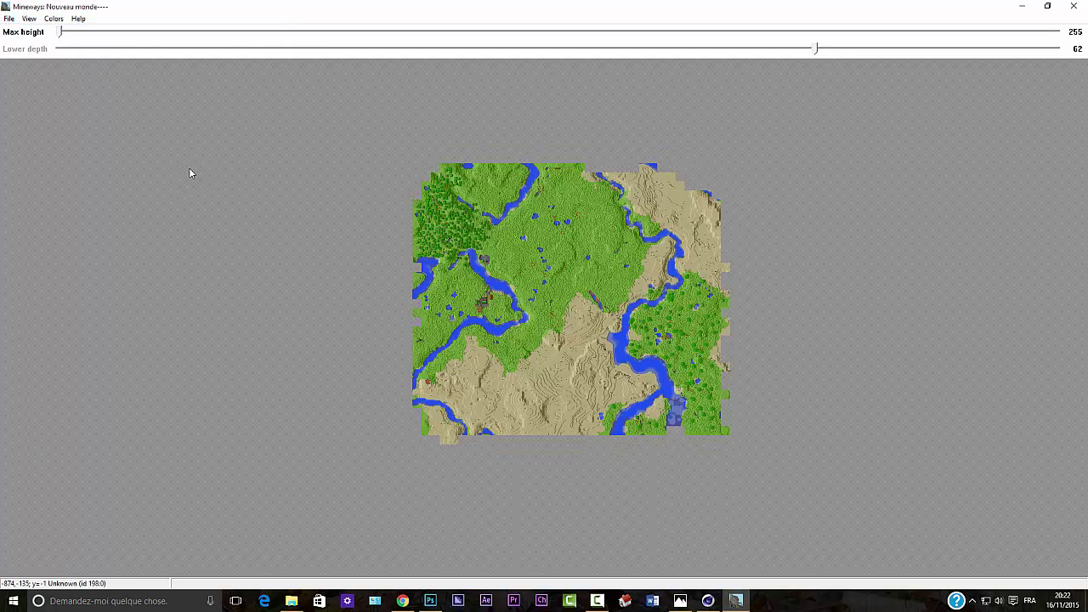
Examine the loaded world map up close and in overview, covering the rivers, village, desert and savanna.
scroll(517, 248, "up", 5)
scroll(519, 249, "up", 2)
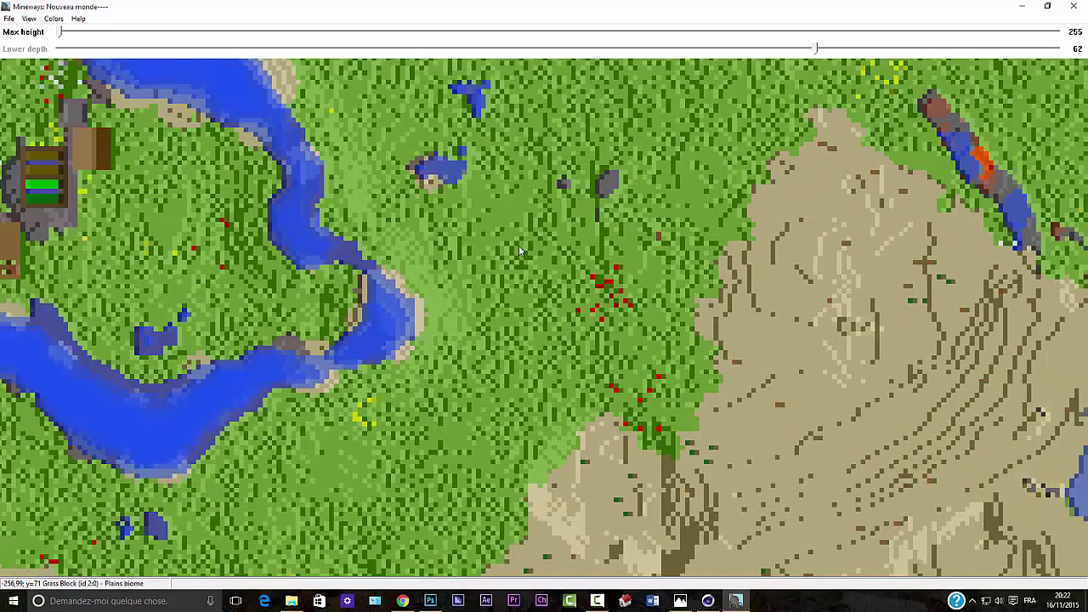
scroll(519, 249, "up", 2)
scroll(519, 249, "down", 3)
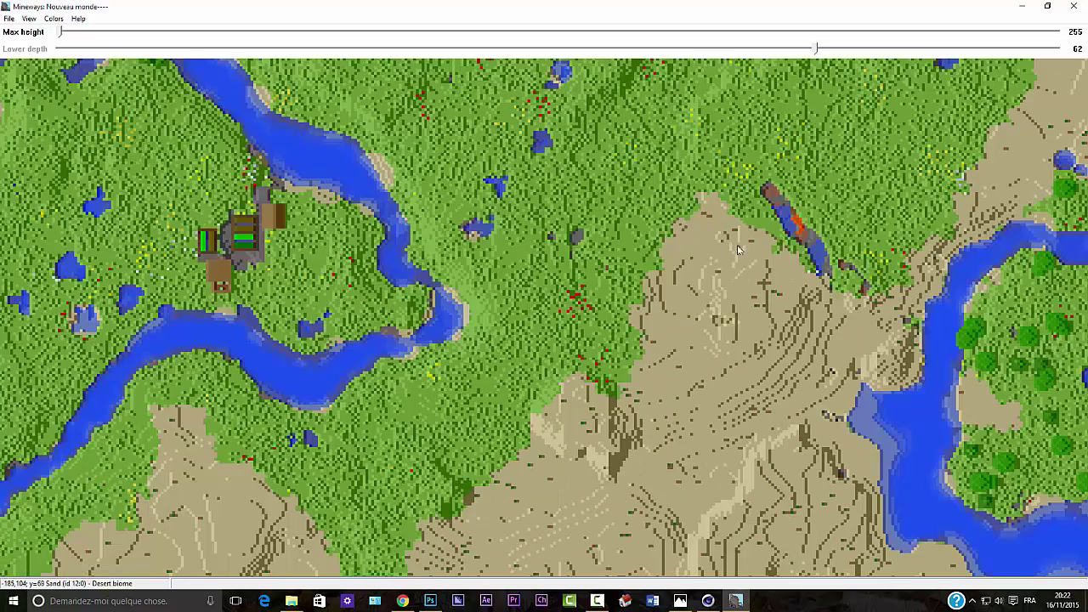
left_click_drag(787, 253, 683, 397)
scroll(712, 369, "down", 6)
scroll(714, 368, "up", 4)
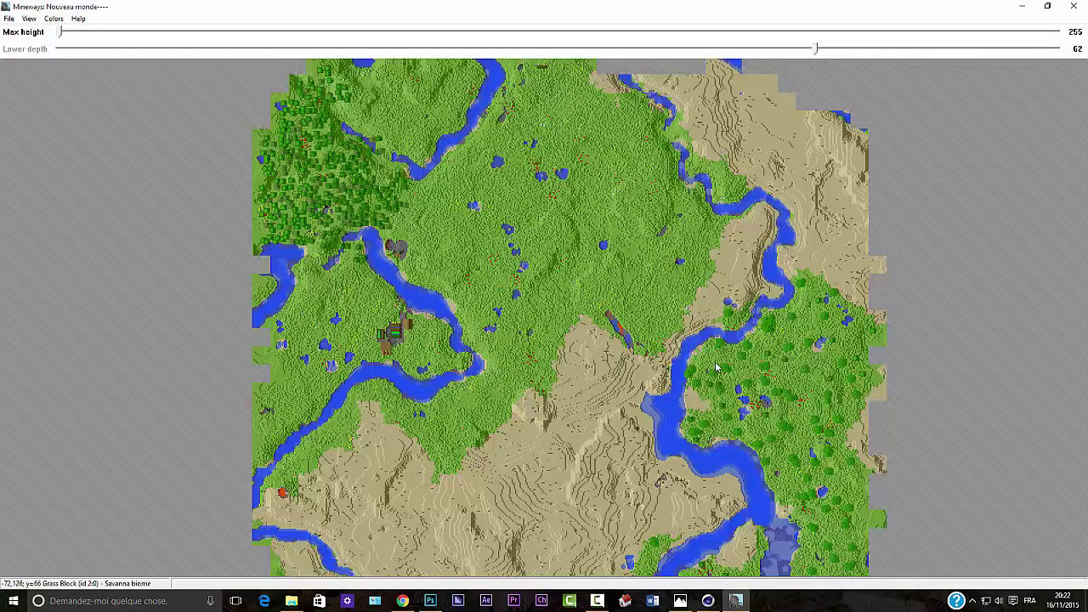
scroll(716, 366, "down", 2)
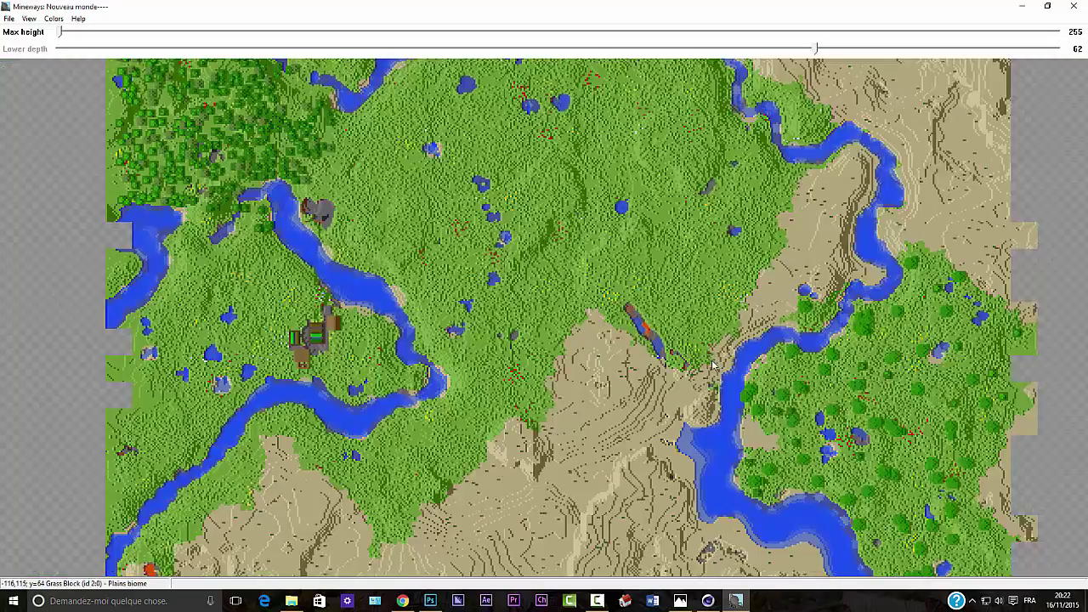
scroll(713, 361, "down", 3)
right_click_drag(443, 219, 679, 446)
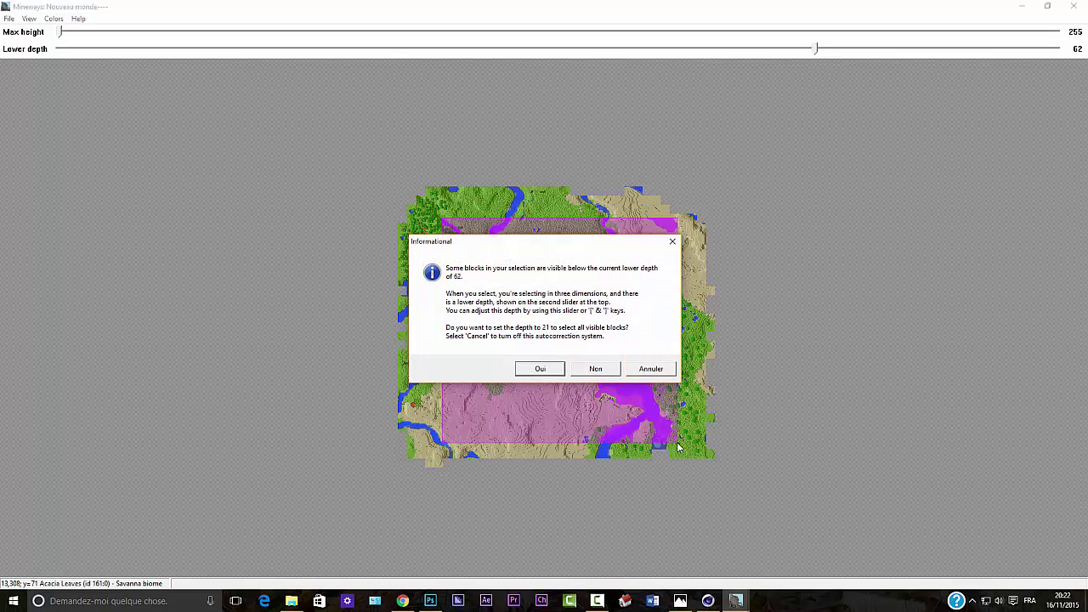
left_click(541, 371)
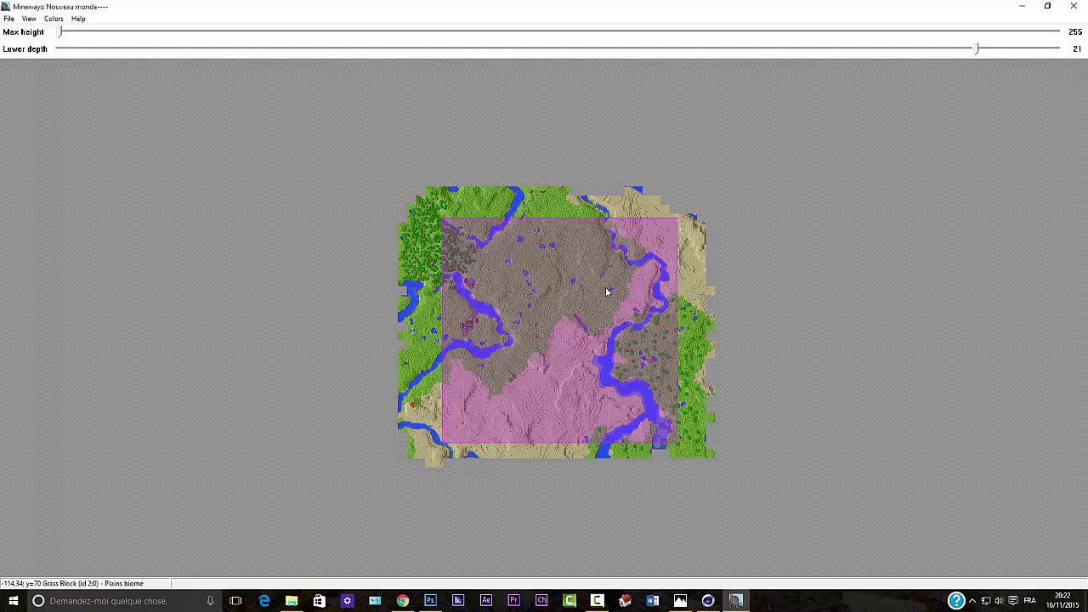
left_click_drag(606, 292, 551, 355)
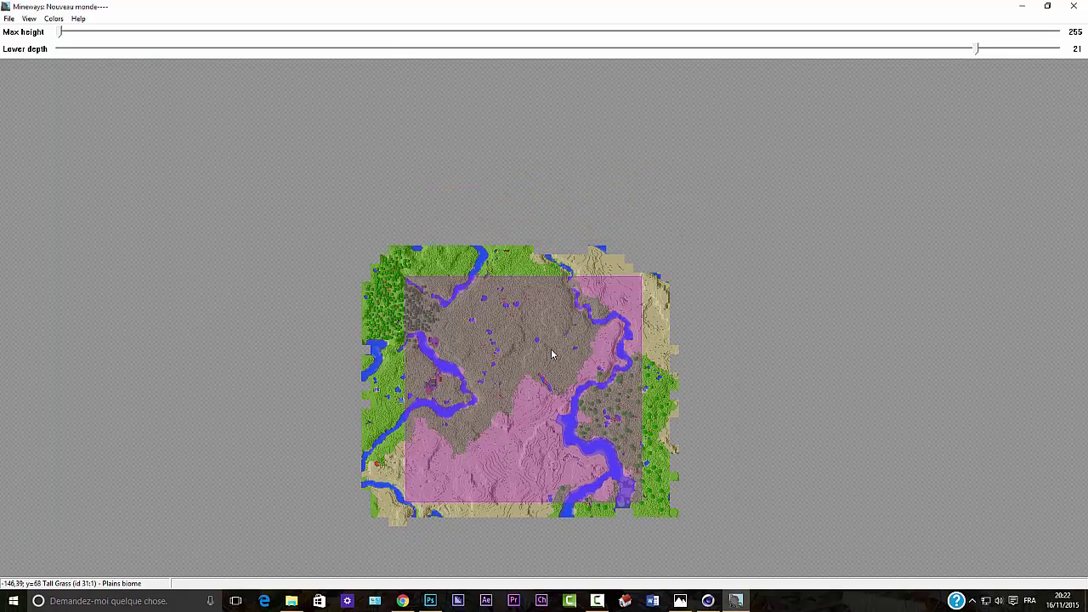
right_click(400, 302)
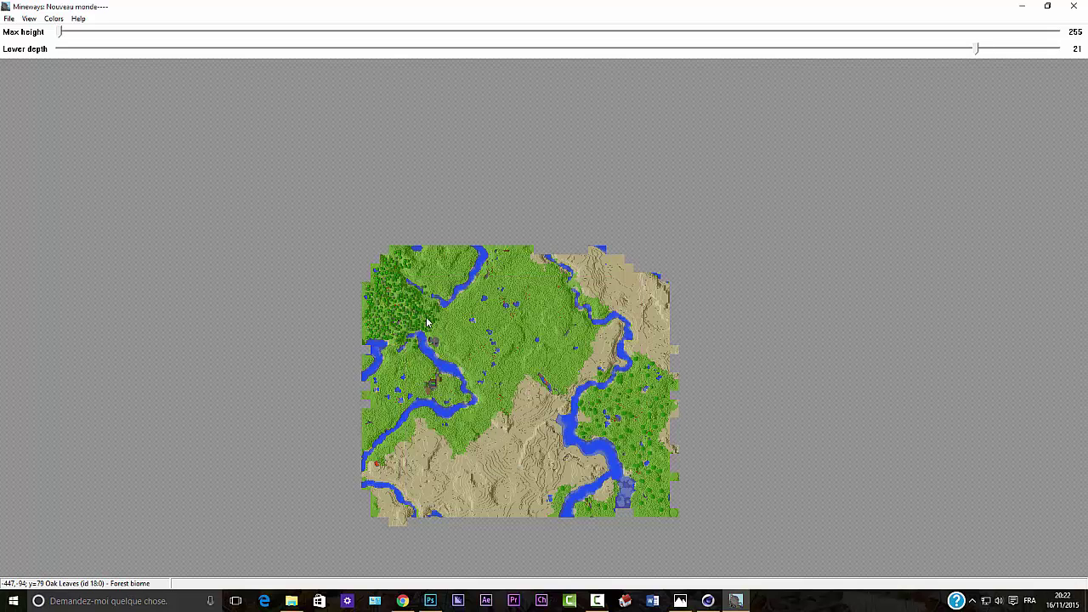
Select a roughly square area over the northwestern forest and accept a lower depth of 61.
right_click_drag(378, 273, 442, 340)
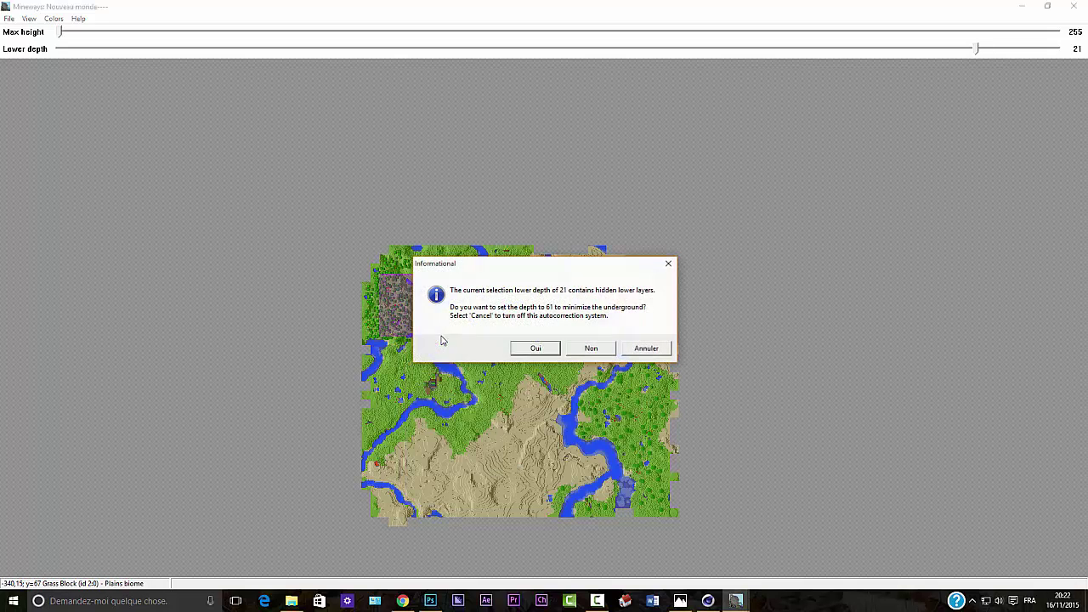
left_click(525, 351)
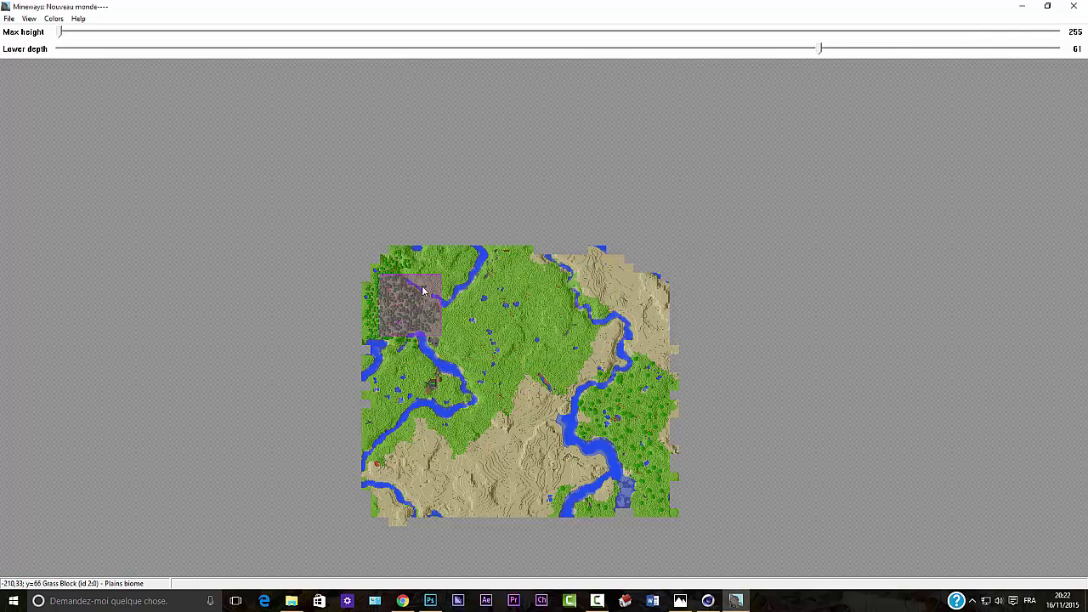
Start exporting the selected area for rendering and browse to the Bureau folder as the save location.
left_click(9, 18)
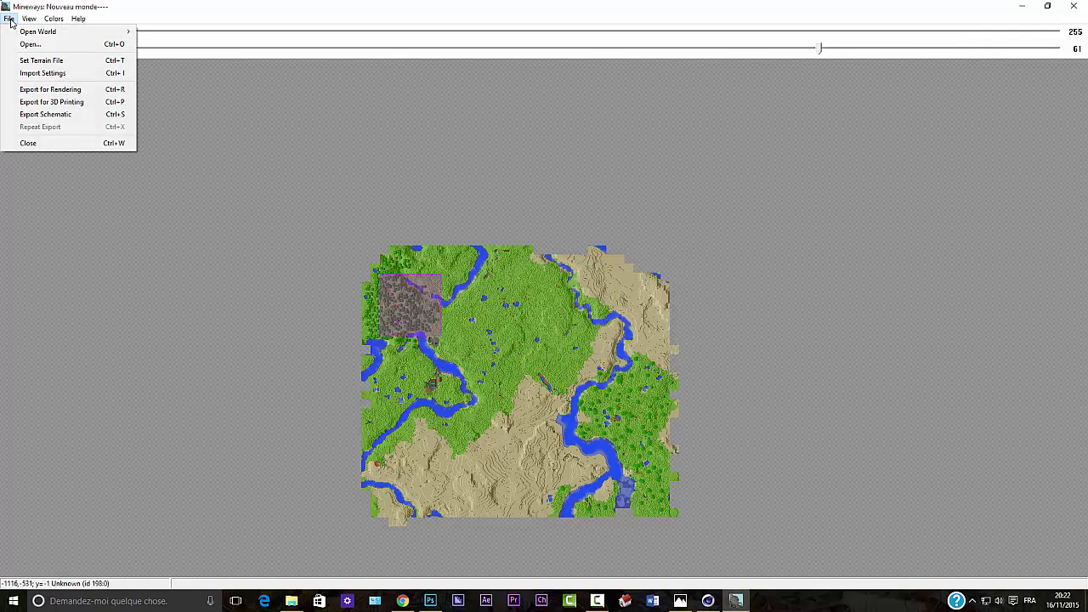
left_click(68, 90)
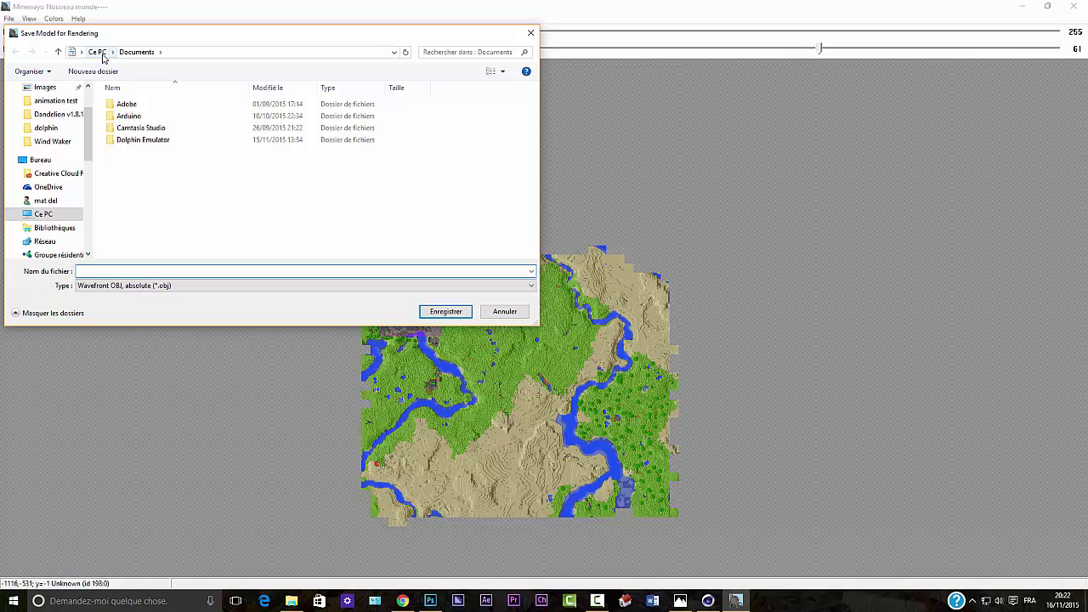
left_click(98, 53)
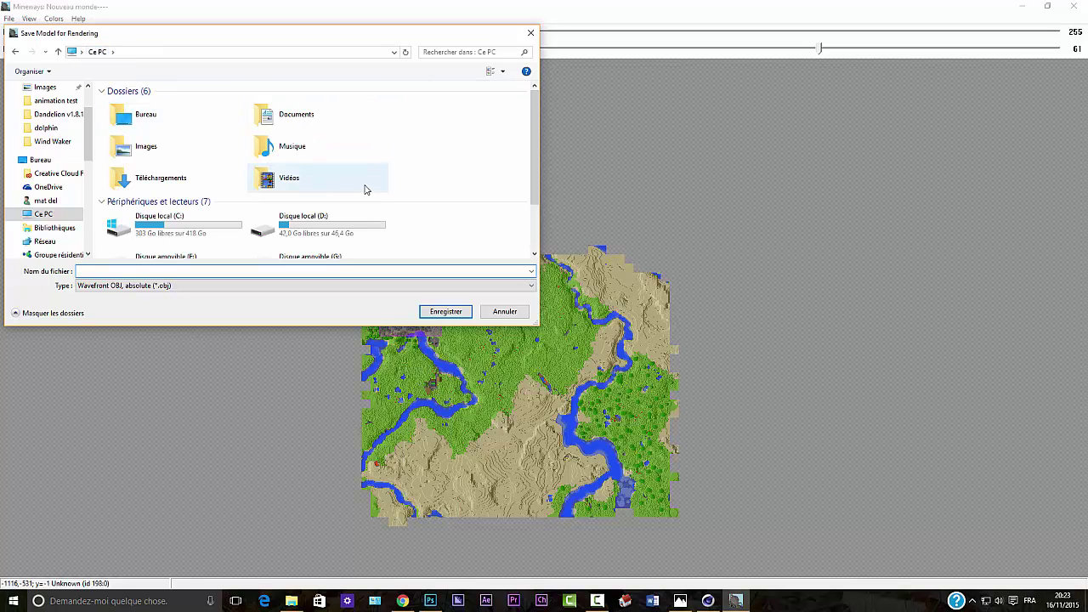
double_click(125, 113)
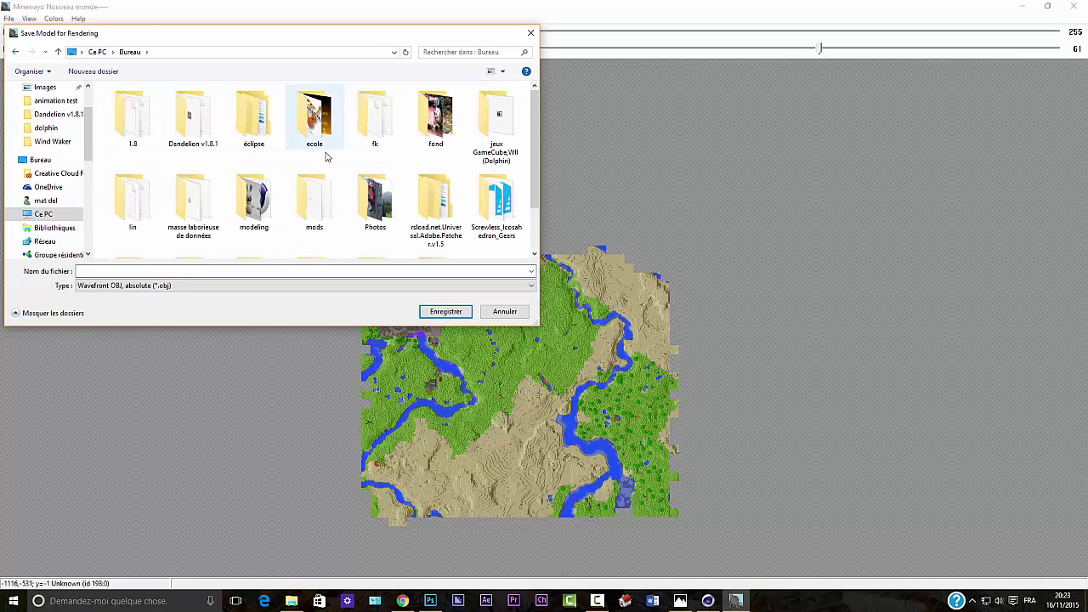
Create a folder named "Map C4D" in Bureau and open it as the export destination.
right_click(288, 248)
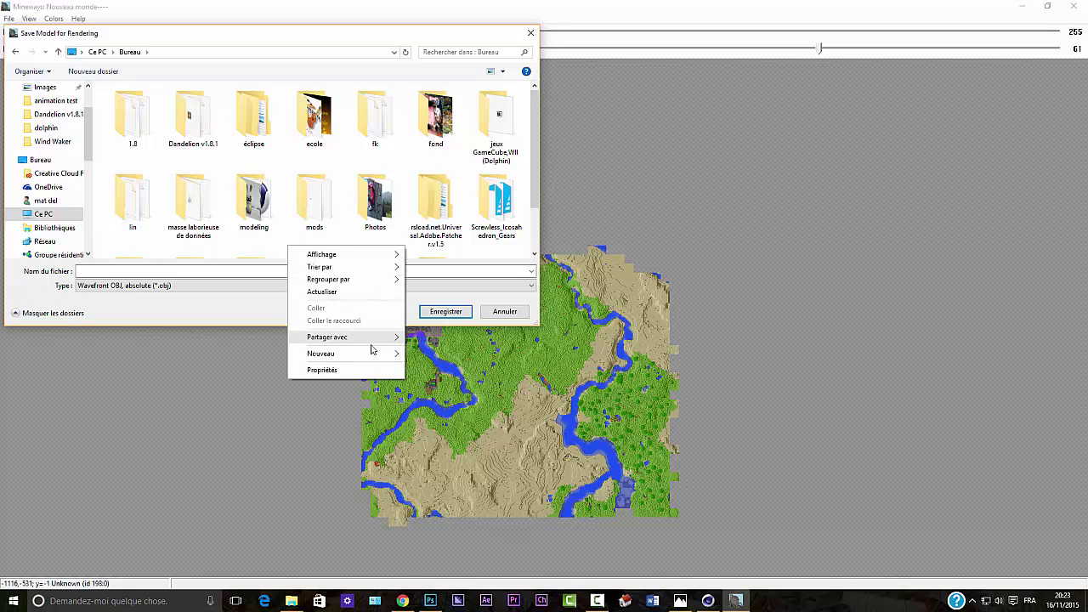
mouse_move(393, 358)
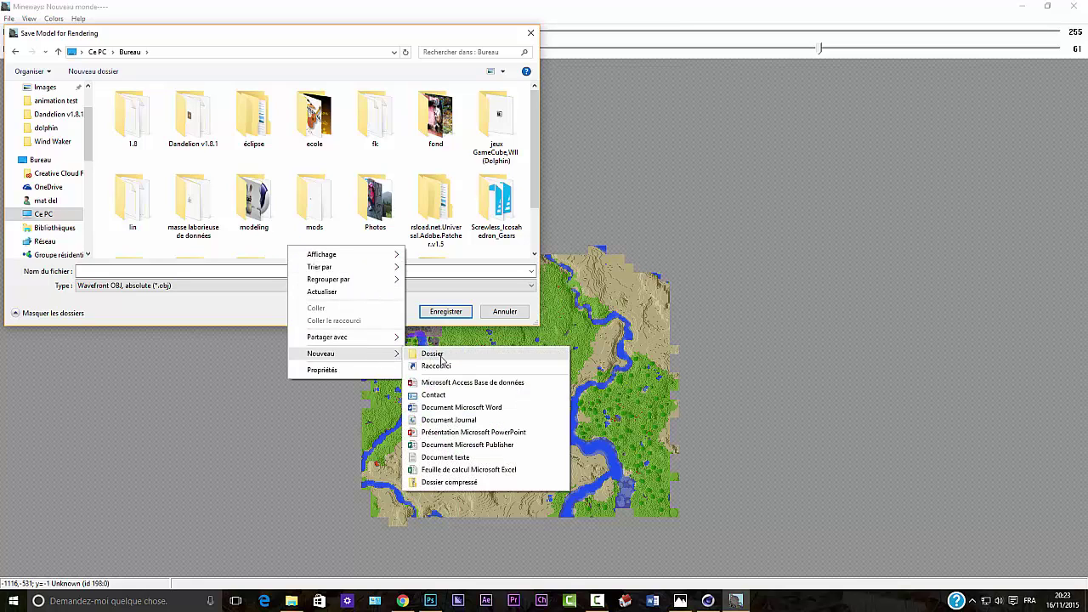
left_click(442, 360)
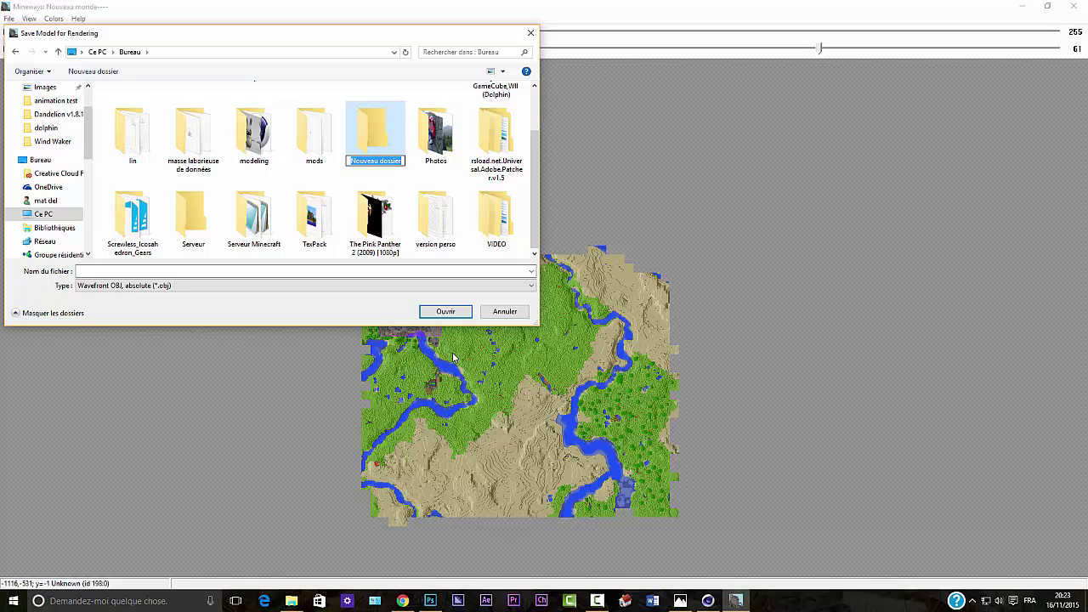
key("BackSpace")
type("Ma")
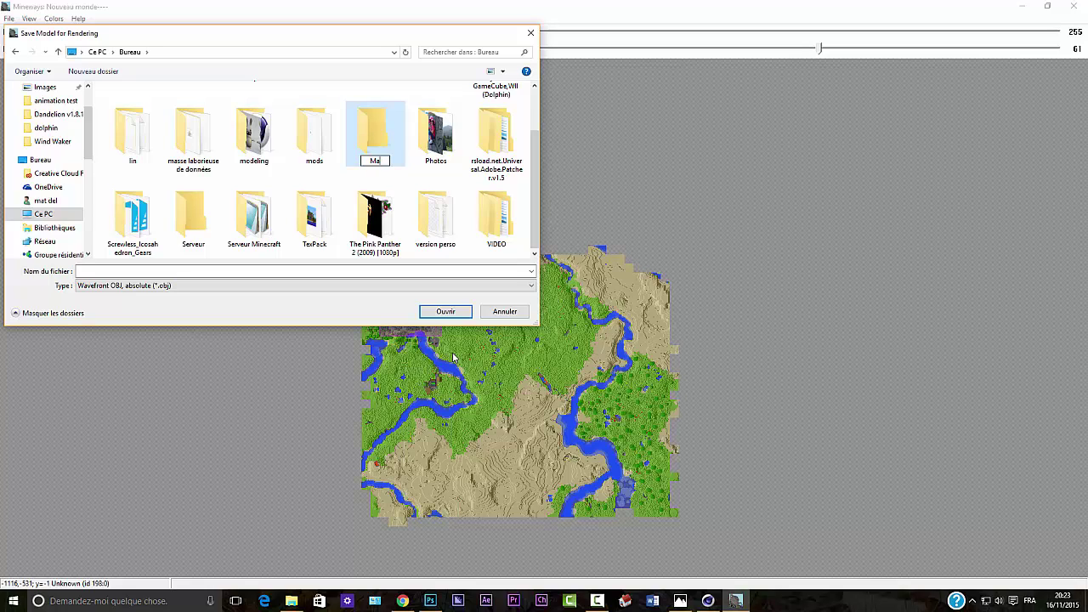
type("p C4D")
left_click(375, 139)
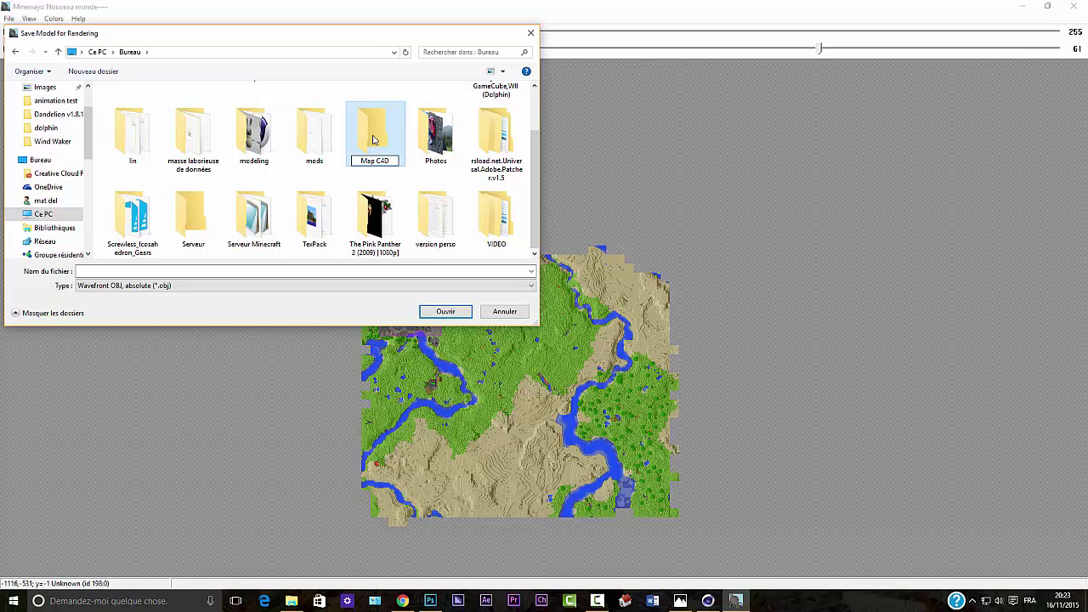
double_click(201, 166)
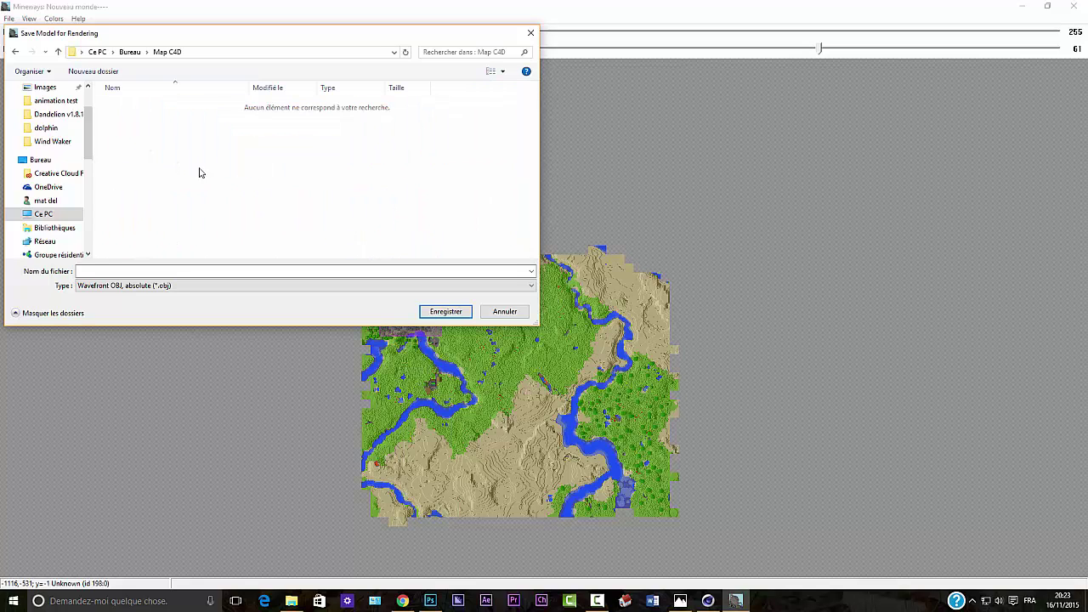
Save the model as "Video" in Wavefront OBJ, absolute format and run the export with the existing export options.
left_click(119, 270)
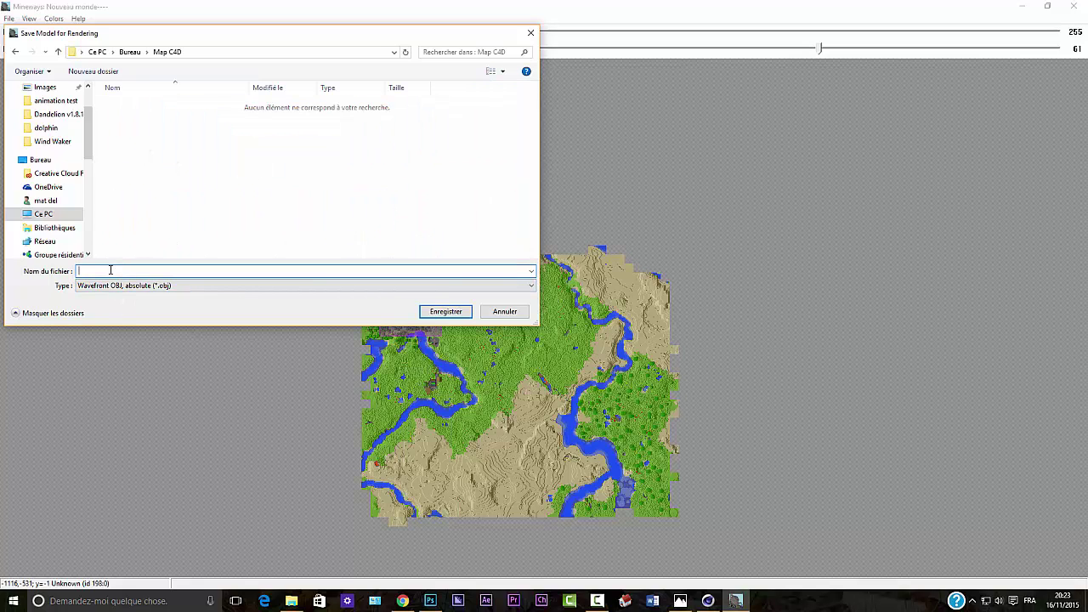
type("Video")
left_click(439, 312)
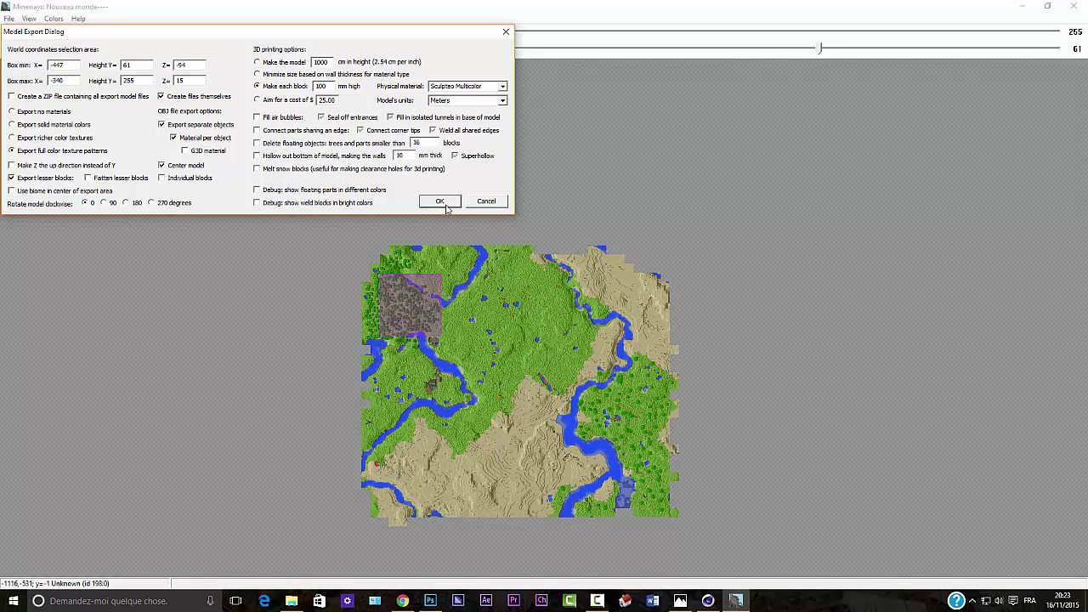
left_click(446, 204)
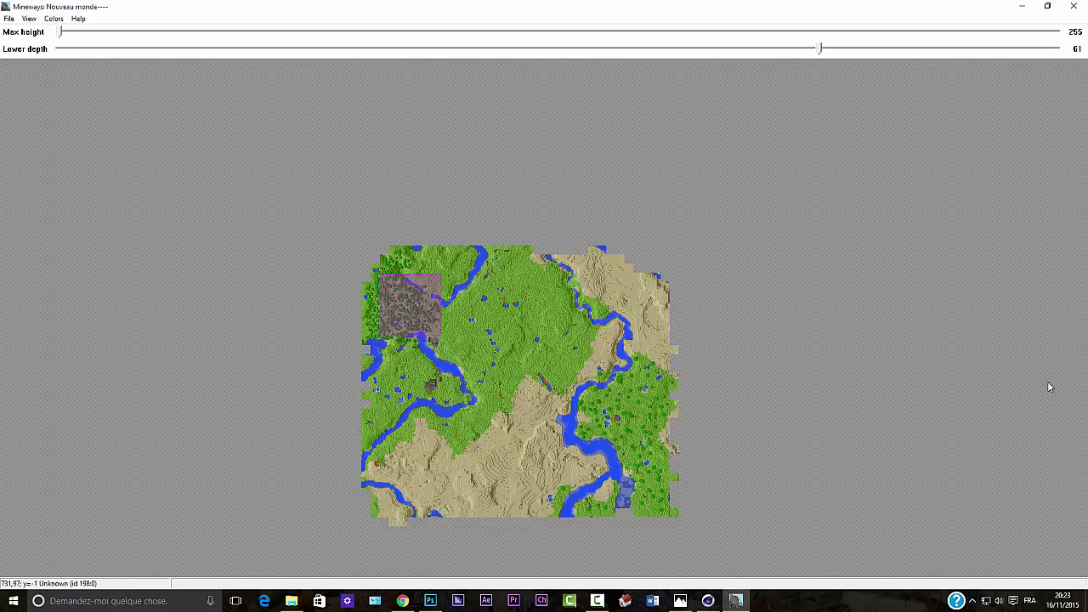
Inspect the exported files in the desktop's Map C4D folder, particularly Video.obj and Video-RGBA.png, and close the folder.
key("super+d")
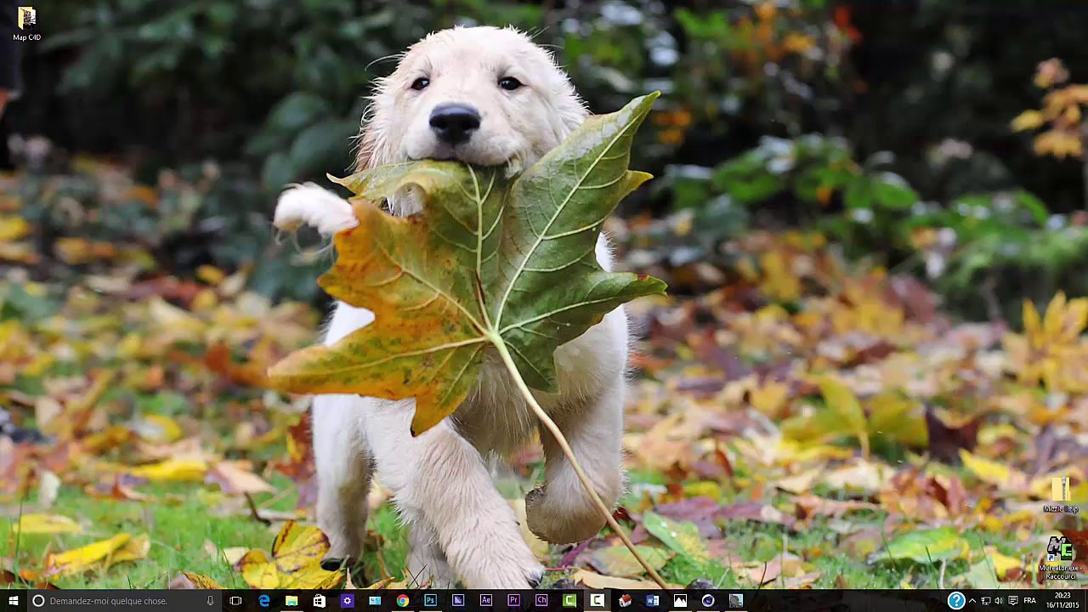
double_click(30, 26)
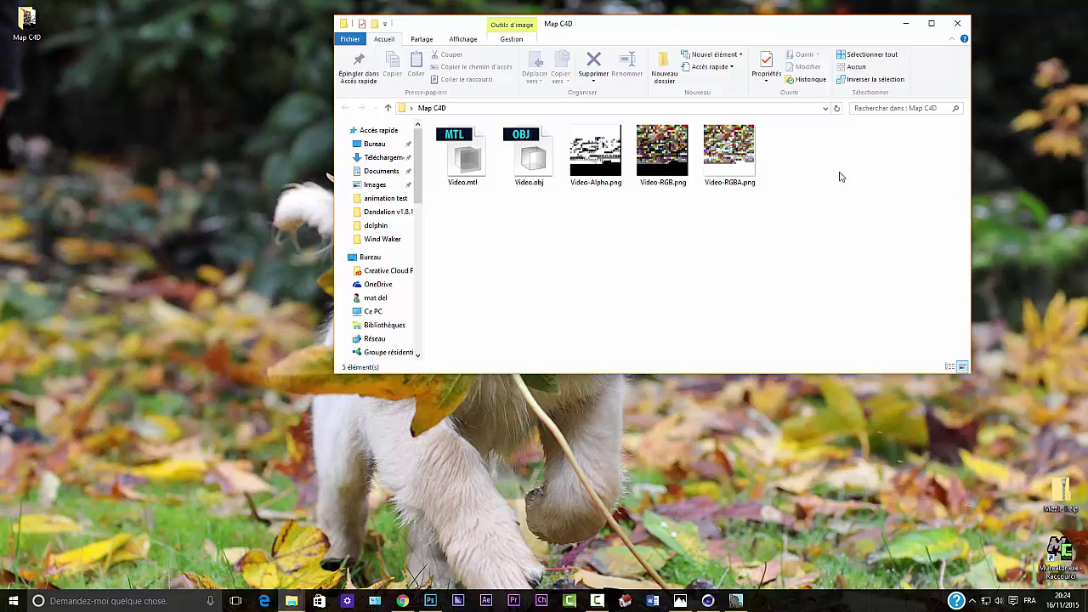
left_click_drag(839, 177, 489, 257)
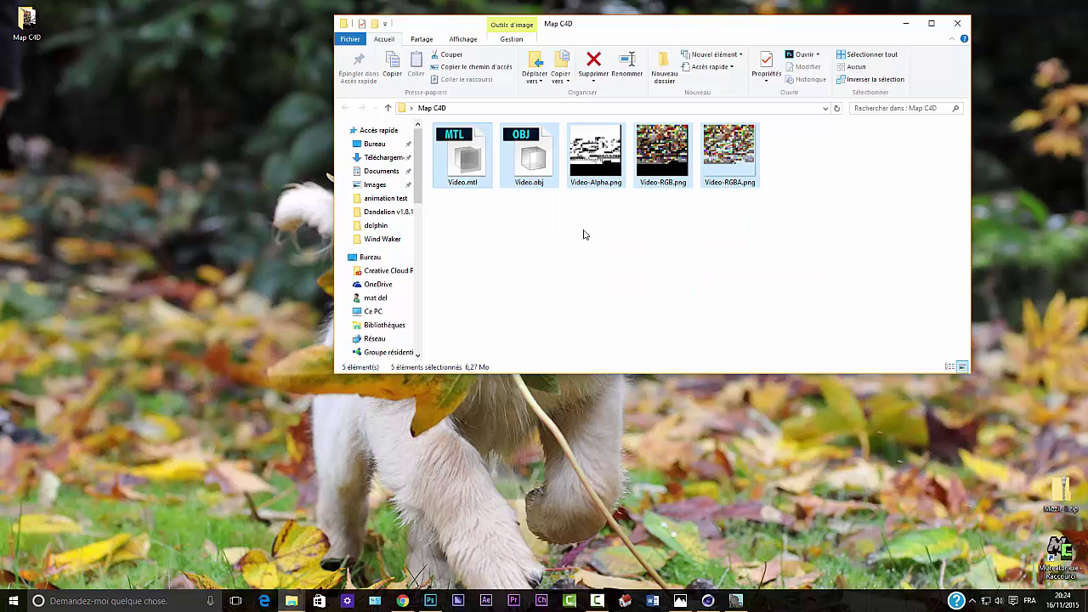
left_click(583, 235)
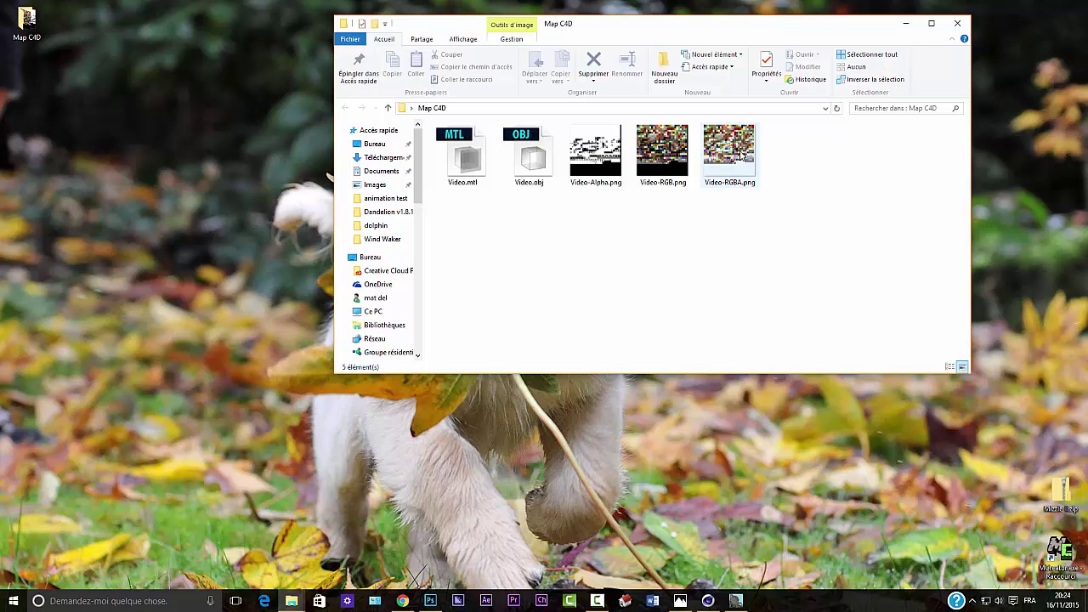
left_click(531, 179, "ctrl")
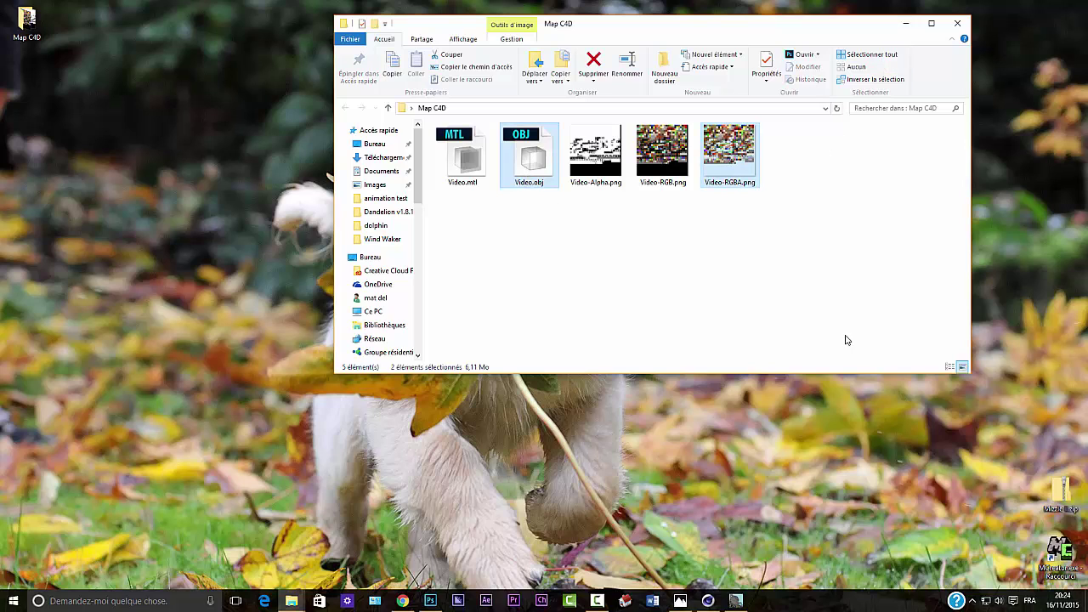
left_click(782, 295)
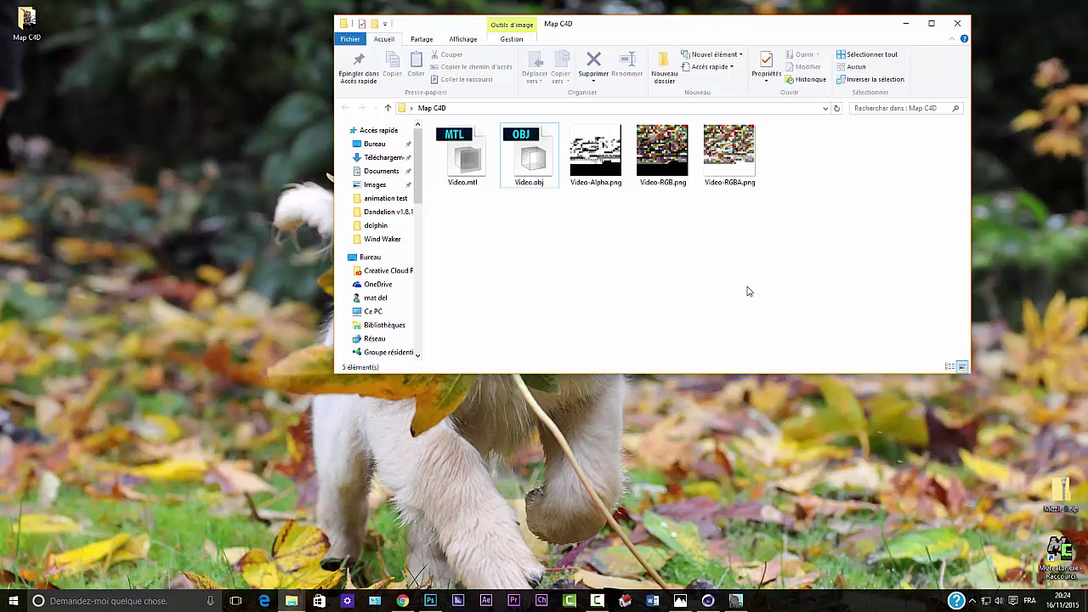
left_click(958, 23)
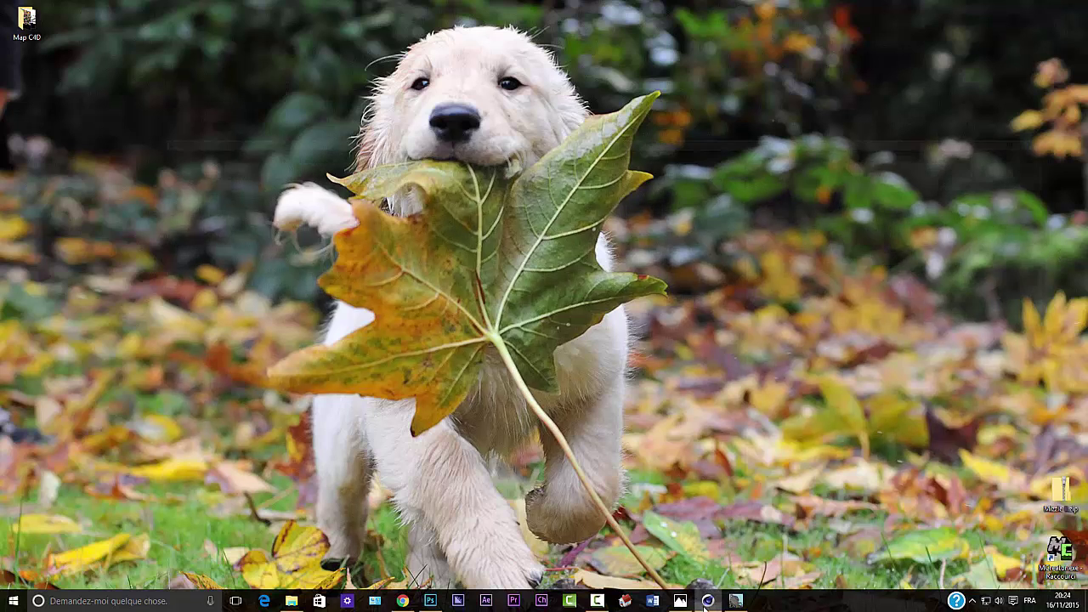
Switch to CINEMA 4D, open the Médiathèque content browser, and shrink and reposition its window over the workspace.
left_click(708, 600)
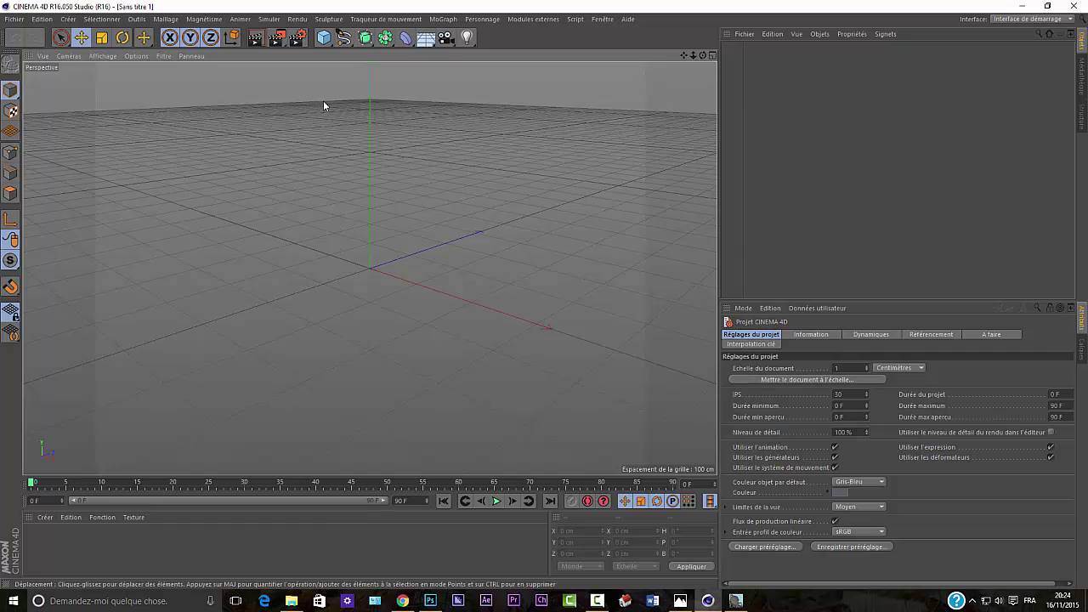
left_click(602, 20)
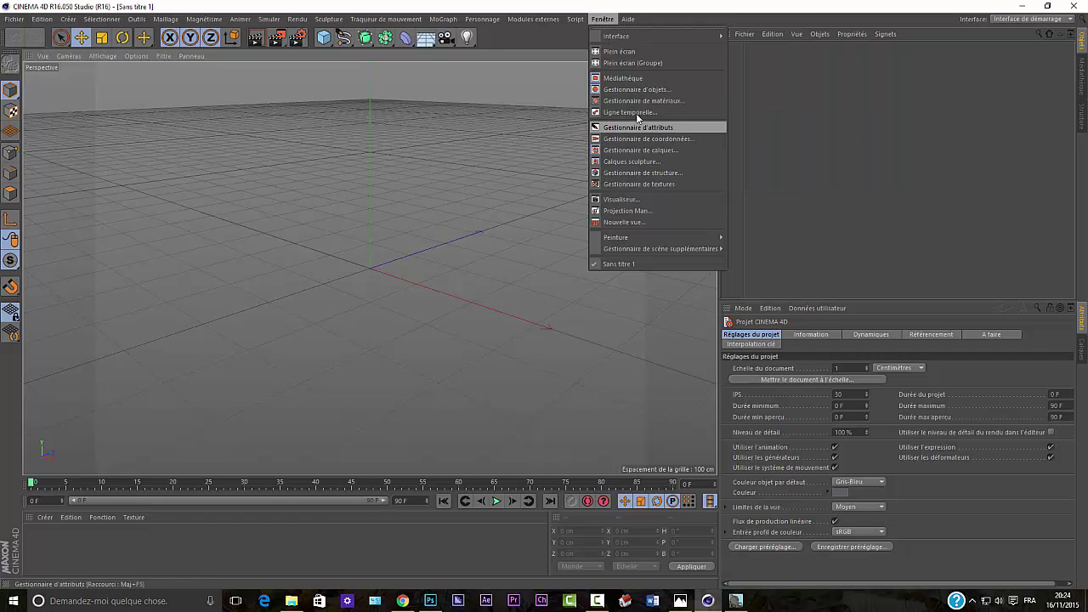
left_click(630, 84)
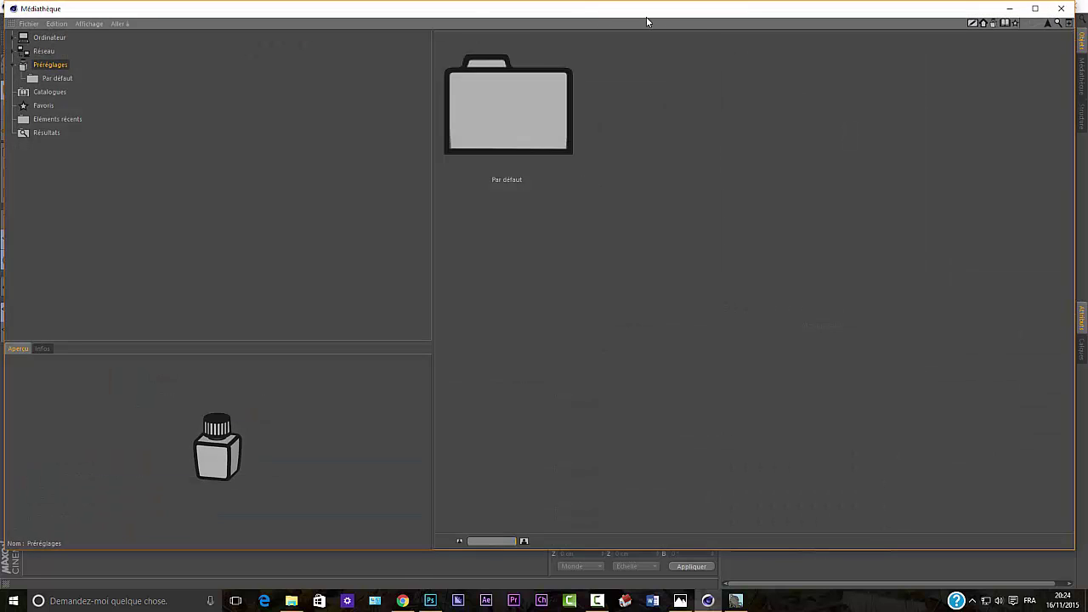
left_click_drag(646, 21, 592, 23)
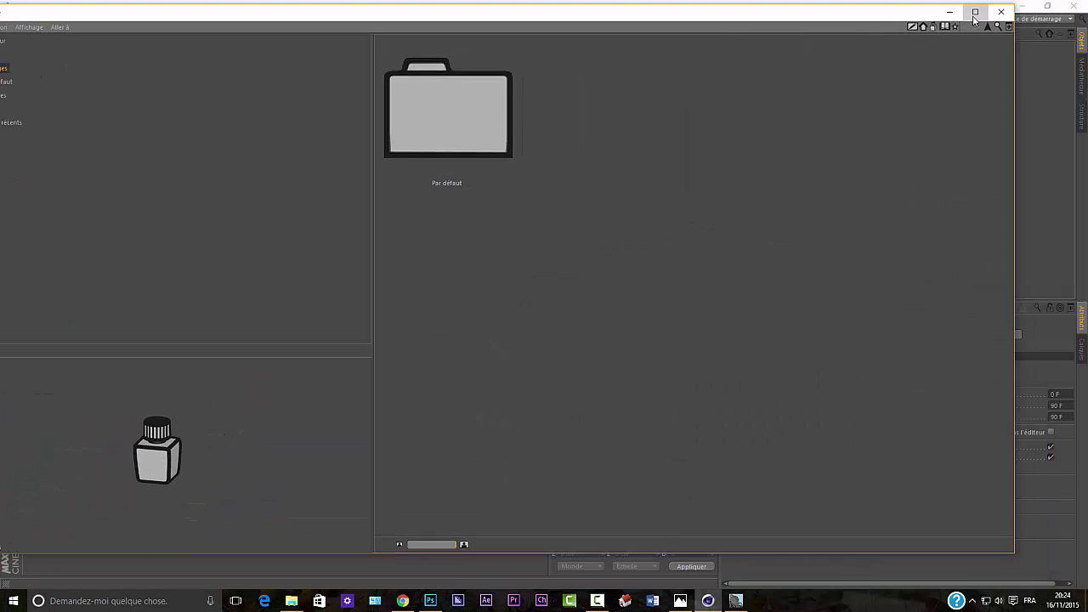
left_click(975, 12)
left_click(1052, 6)
left_click_drag(1013, 551, 471, 315)
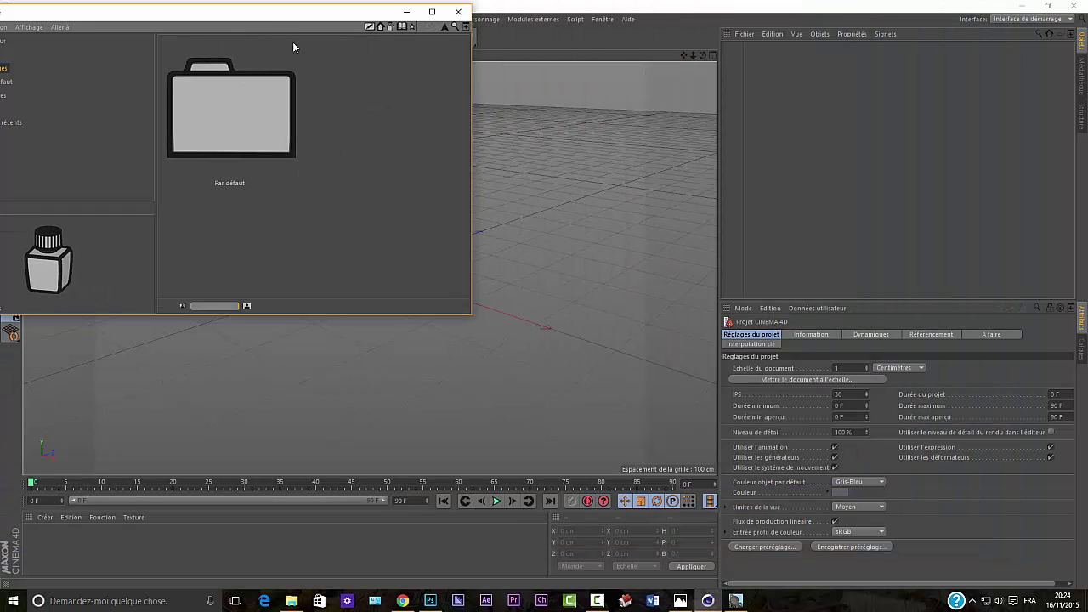
left_click_drag(232, 16, 750, 78)
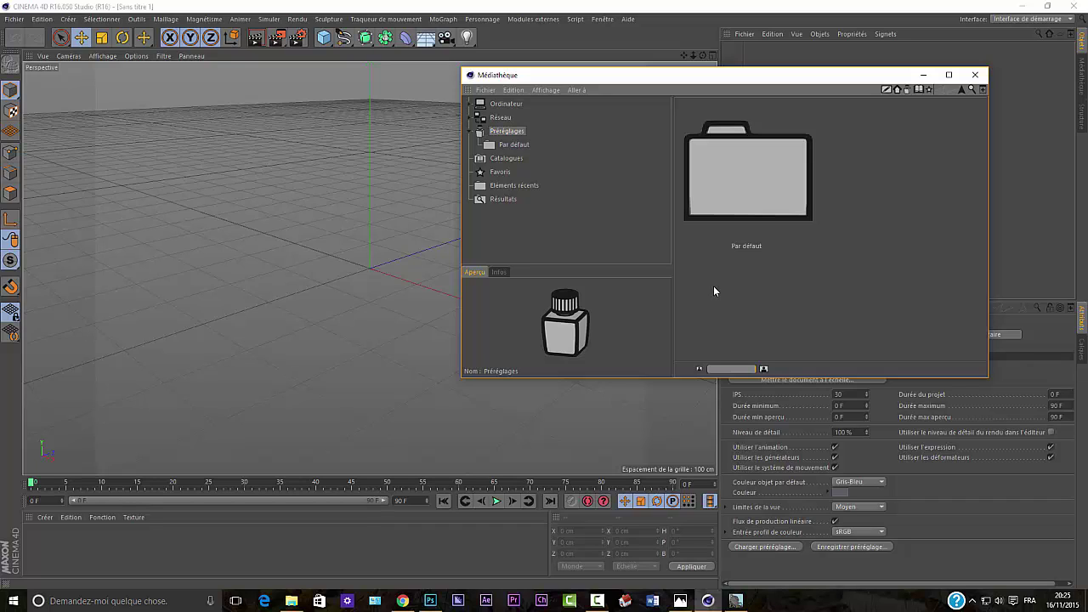
Browse the computer's C: drive through Users and the user's profile folder to open the Desktop folder, with smaller thumbnails.
left_click(505, 104)
double_click(765, 215)
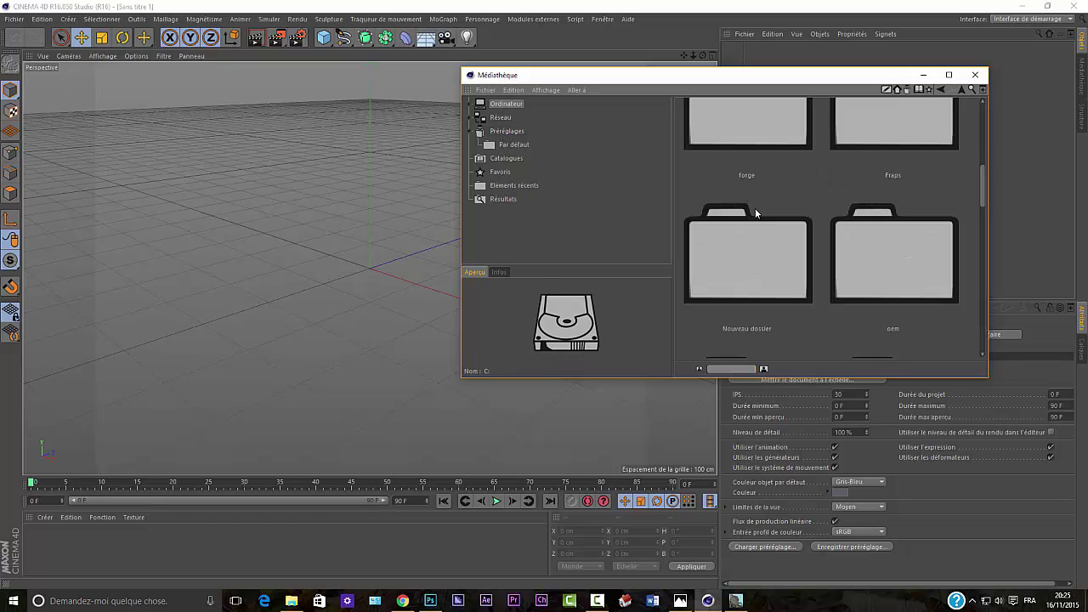
left_click(739, 369)
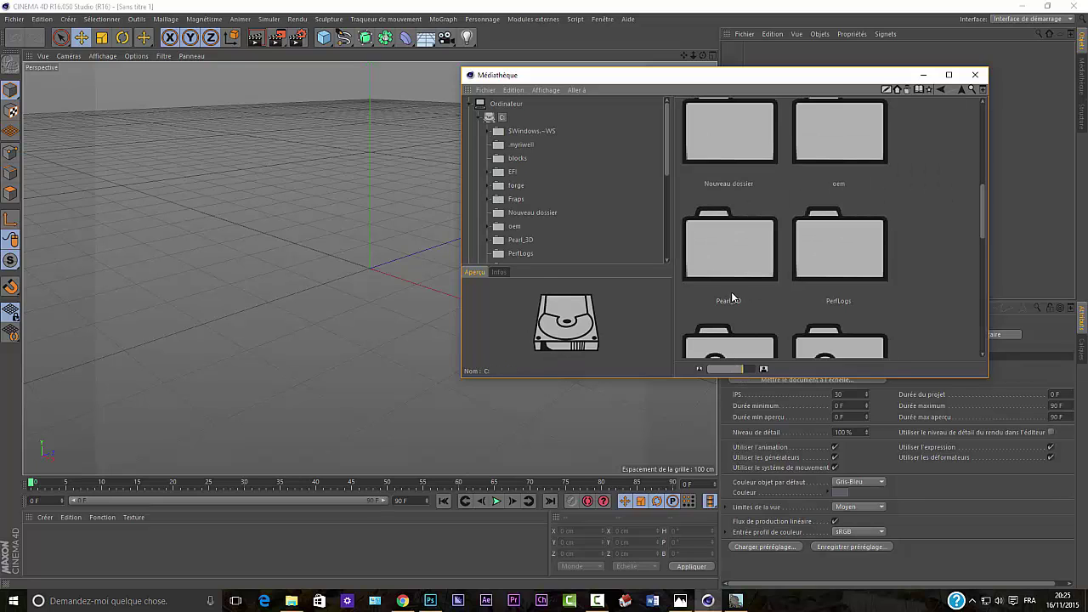
scroll(732, 297, "down", 5)
scroll(732, 296, "up", 1)
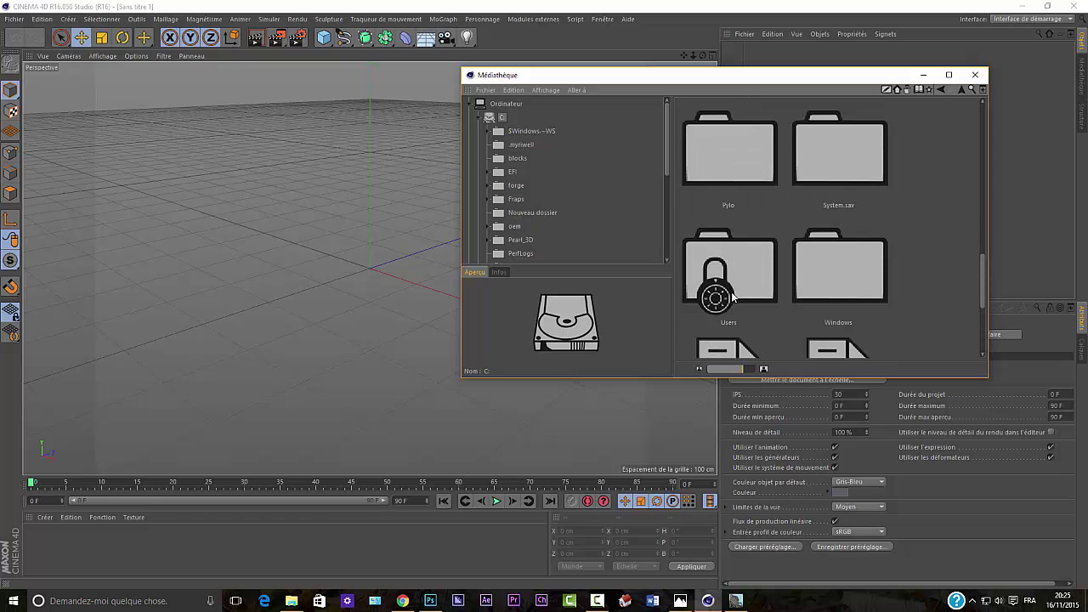
double_click(729, 291)
left_click(738, 287)
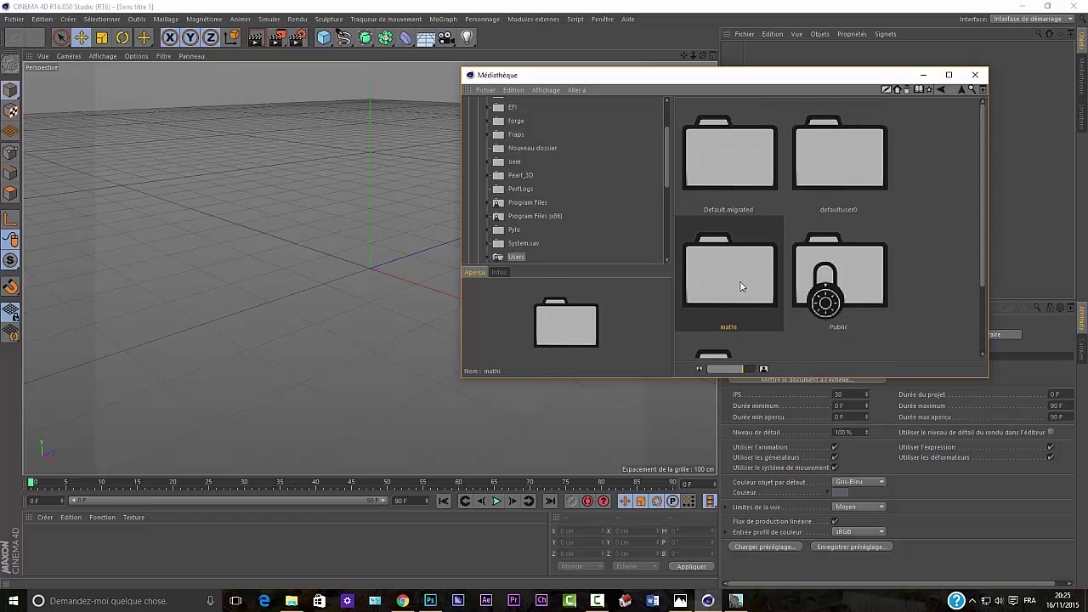
double_click(740, 287)
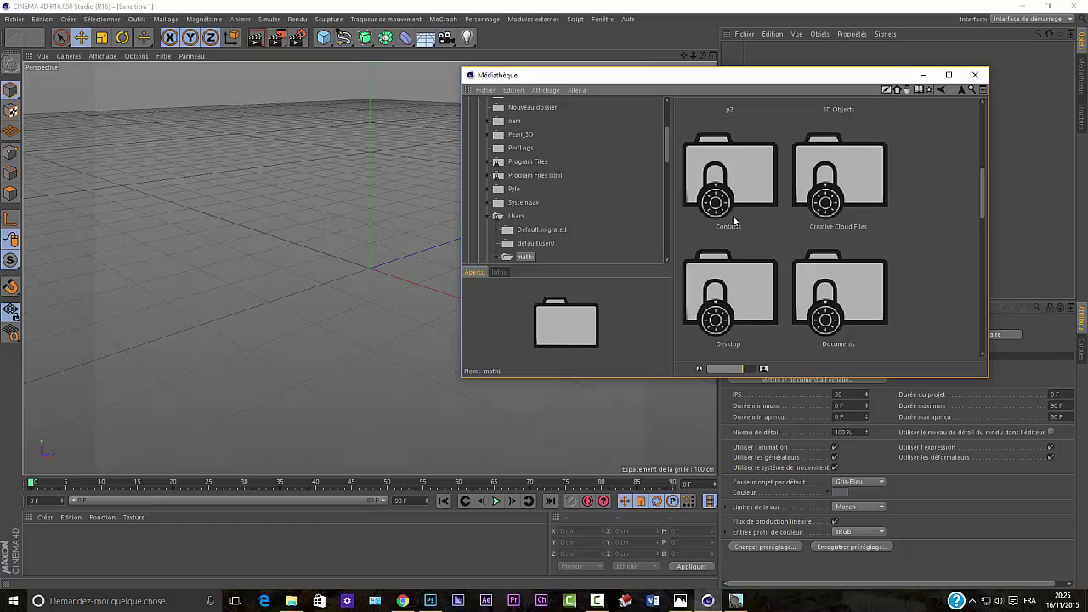
double_click(744, 307)
Maximize the Médiathèque window, then find the Map C4D folder on the Desktop and open it.
scroll(746, 294, "down", 1)
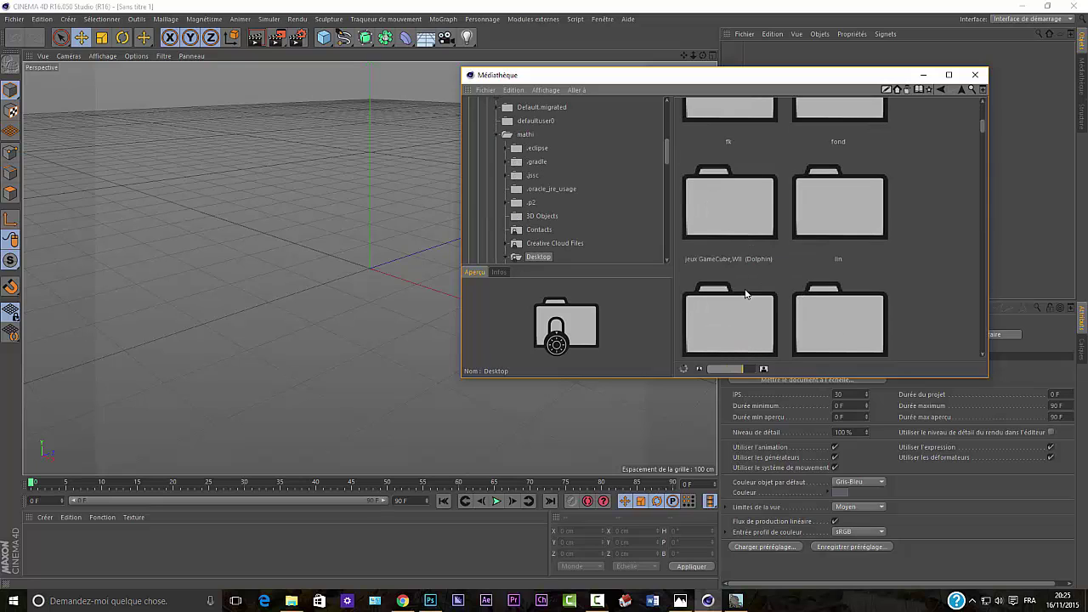
scroll(746, 291, "down", 4)
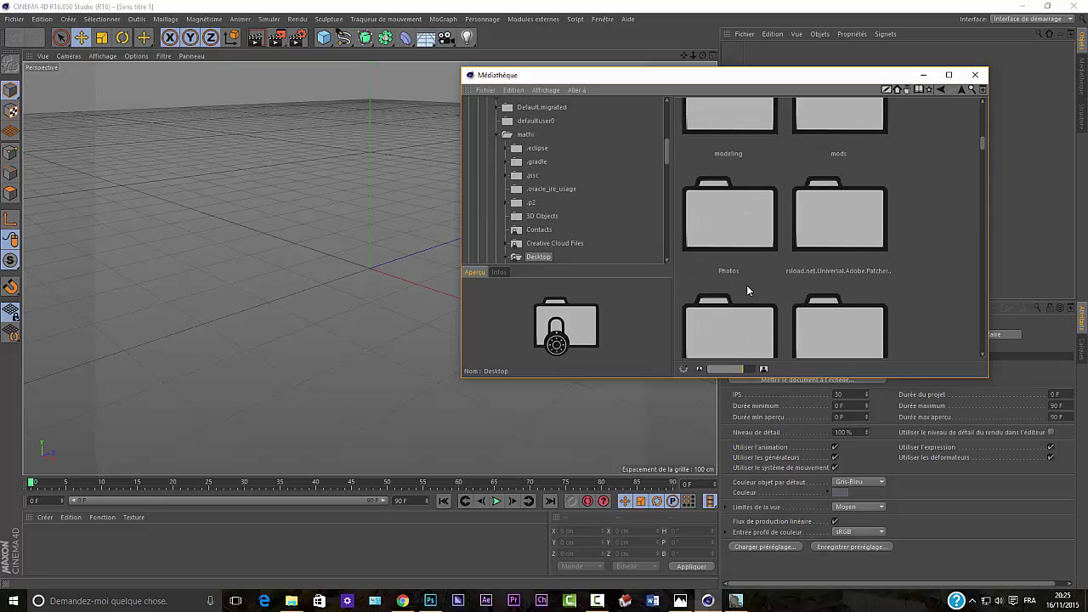
scroll(748, 291, "down", 1)
scroll(747, 291, "down", 3)
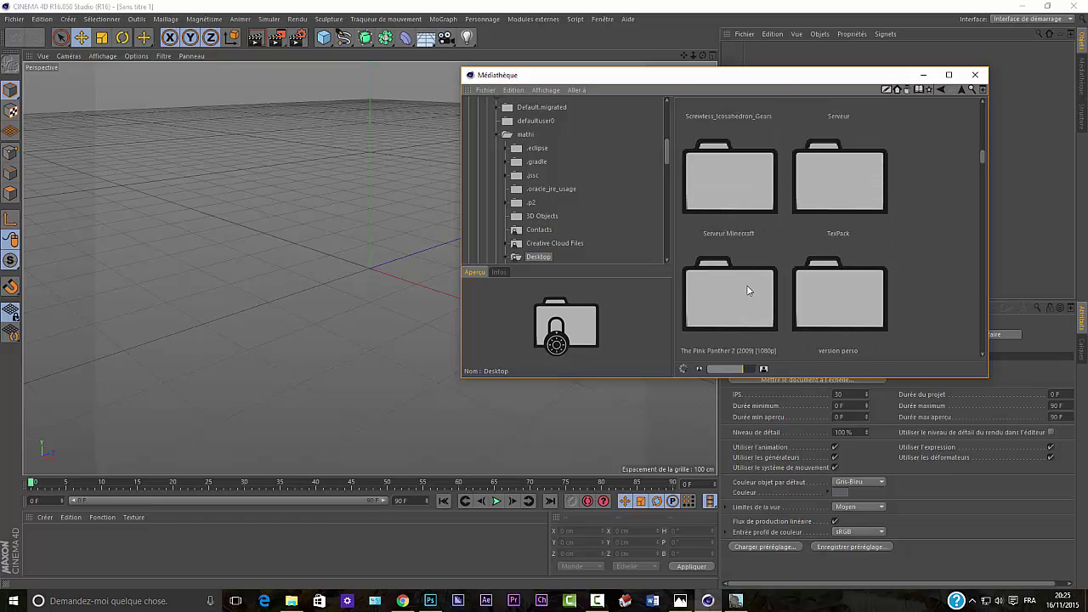
scroll(747, 291, "down", 5)
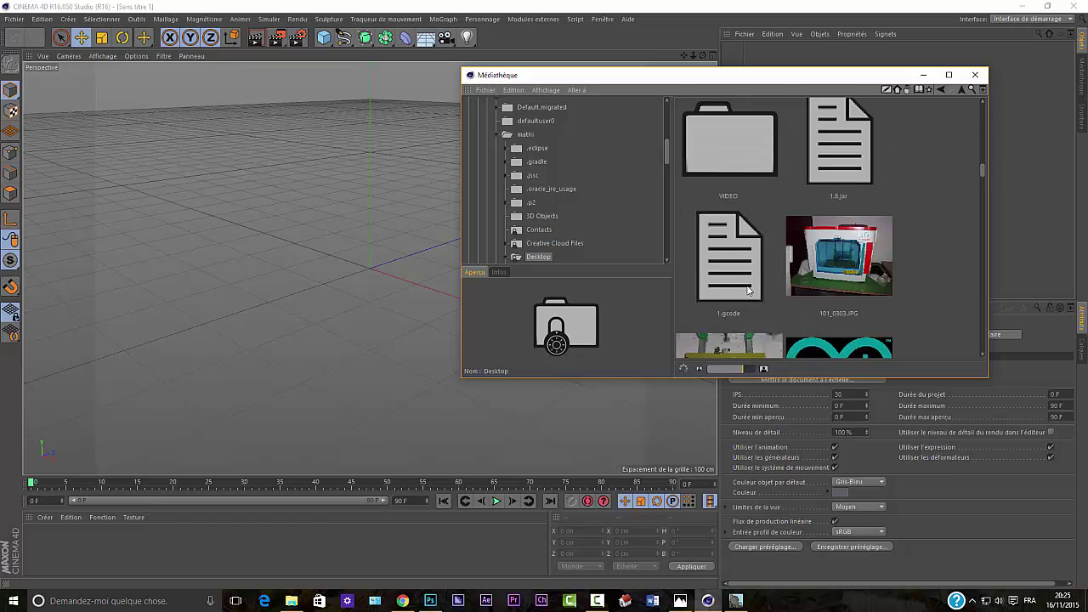
scroll(748, 291, "up", 4)
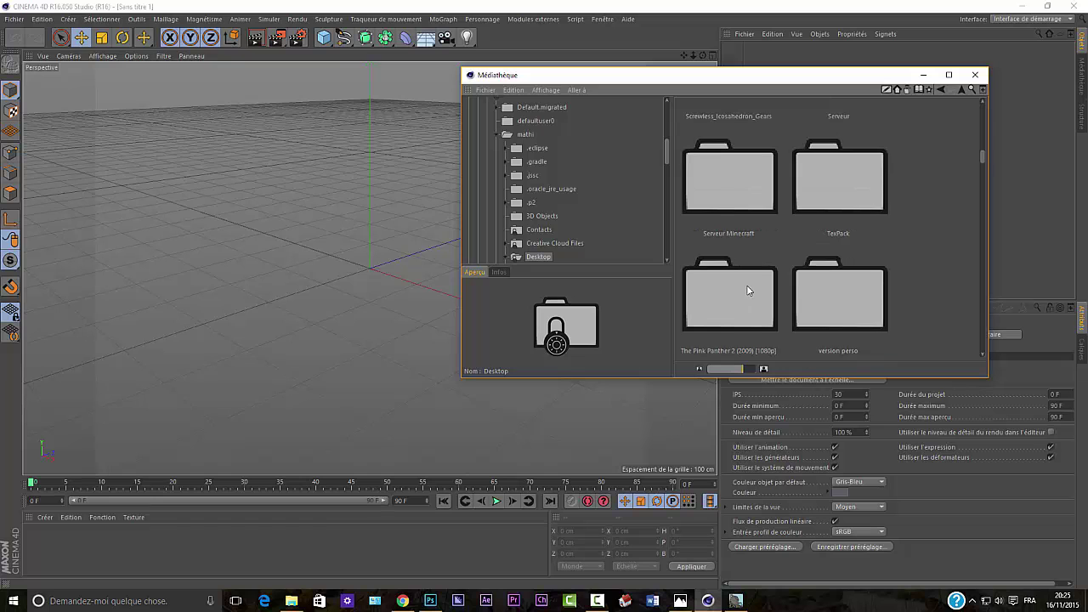
left_click(949, 74)
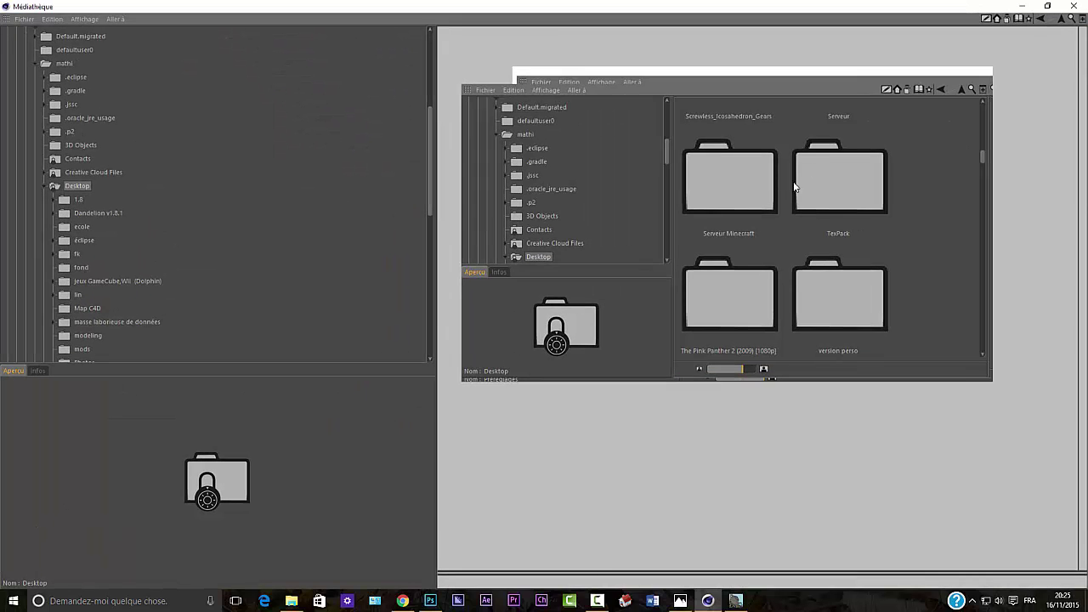
scroll(784, 326, "up", 3)
scroll(784, 320, "up", 3)
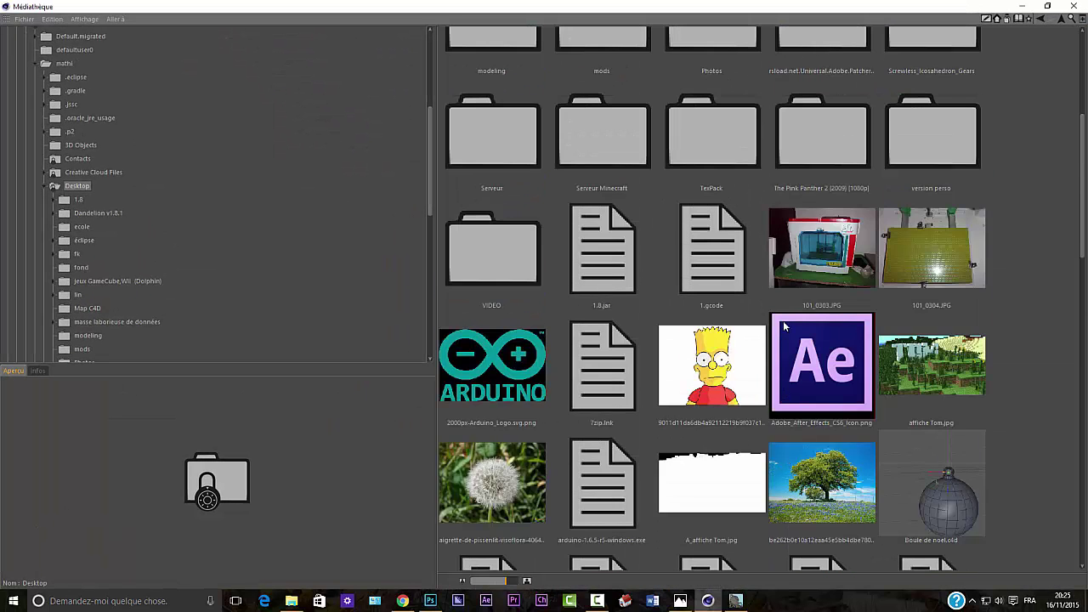
scroll(704, 263, "up", 3)
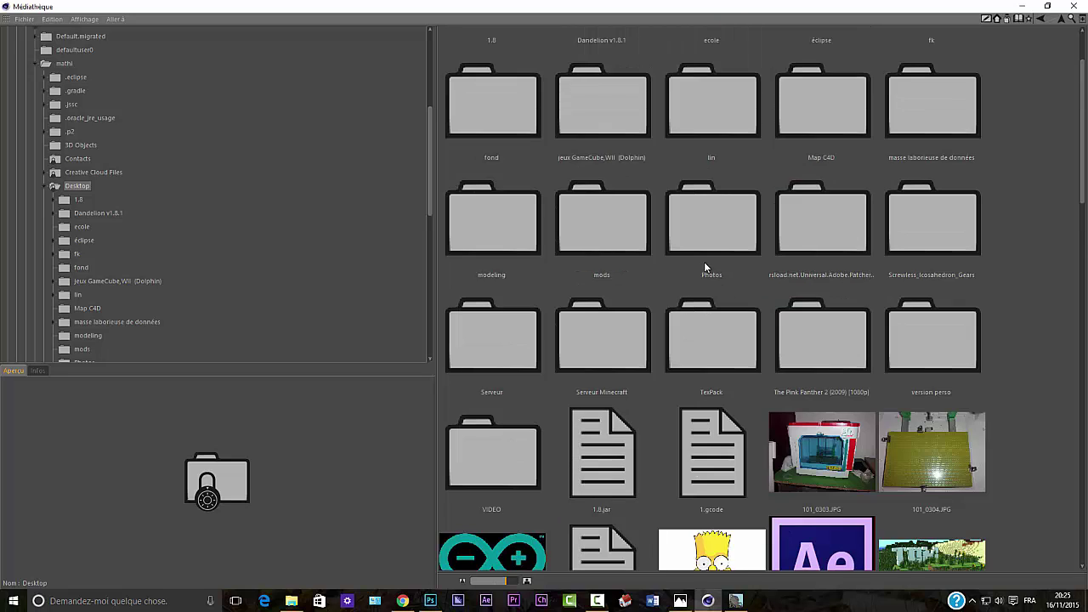
scroll(764, 274, "up", 1)
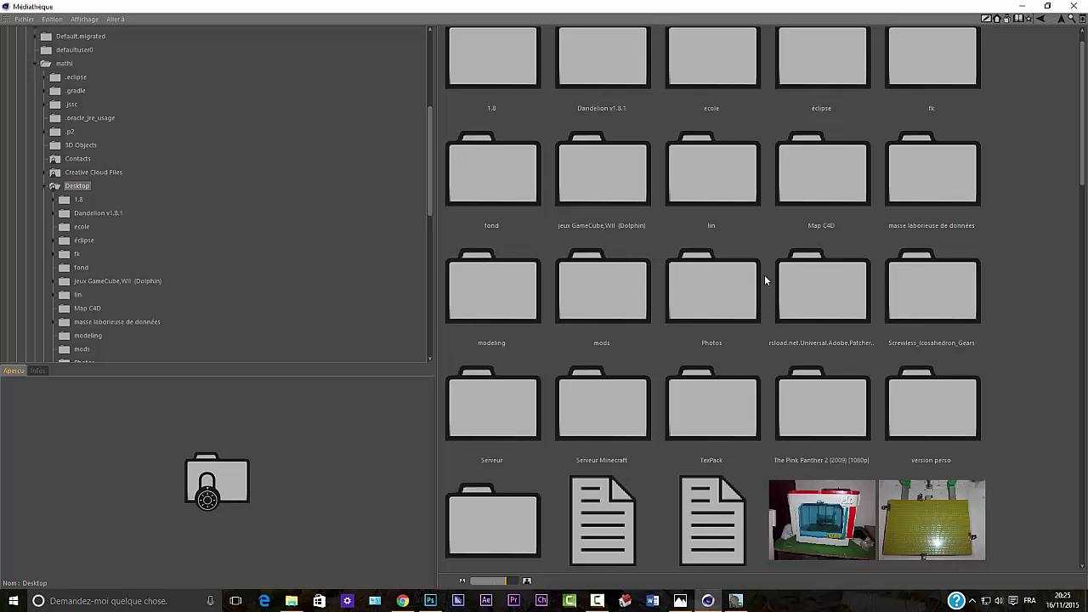
double_click(801, 179)
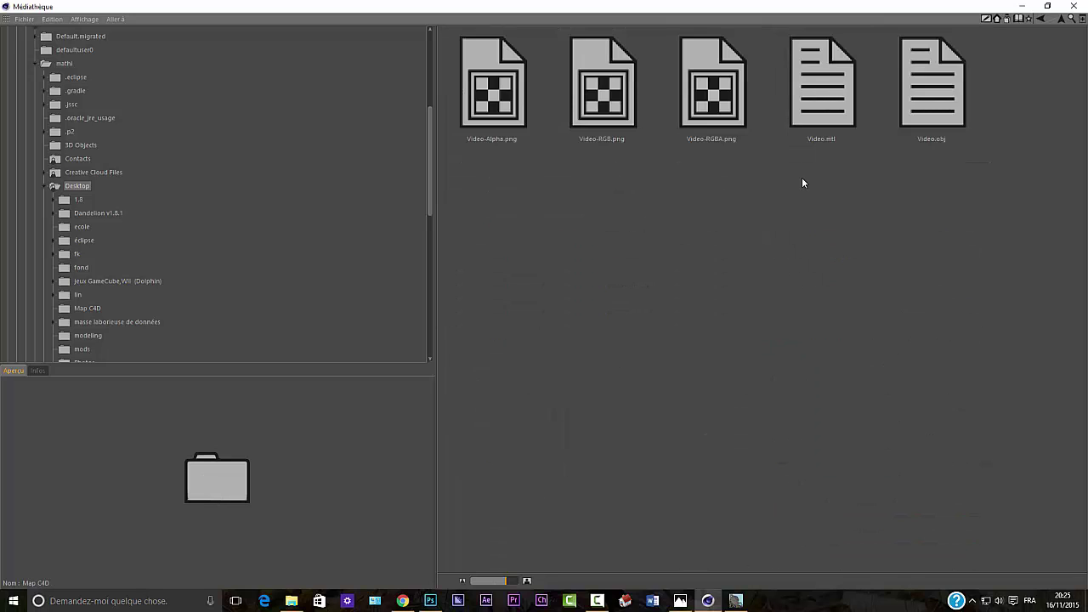
Preview the exported Video files and import Video.obj with a scale factor of 1 metre, keeping the default import options.
left_click(472, 109)
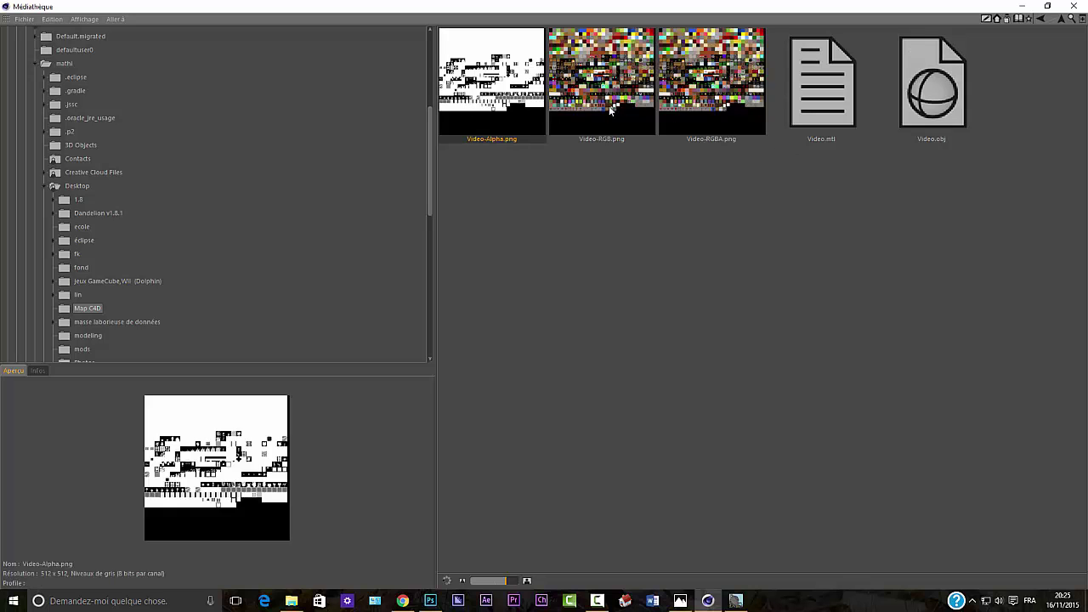
left_click(611, 109)
left_click(711, 109)
left_click(821, 109)
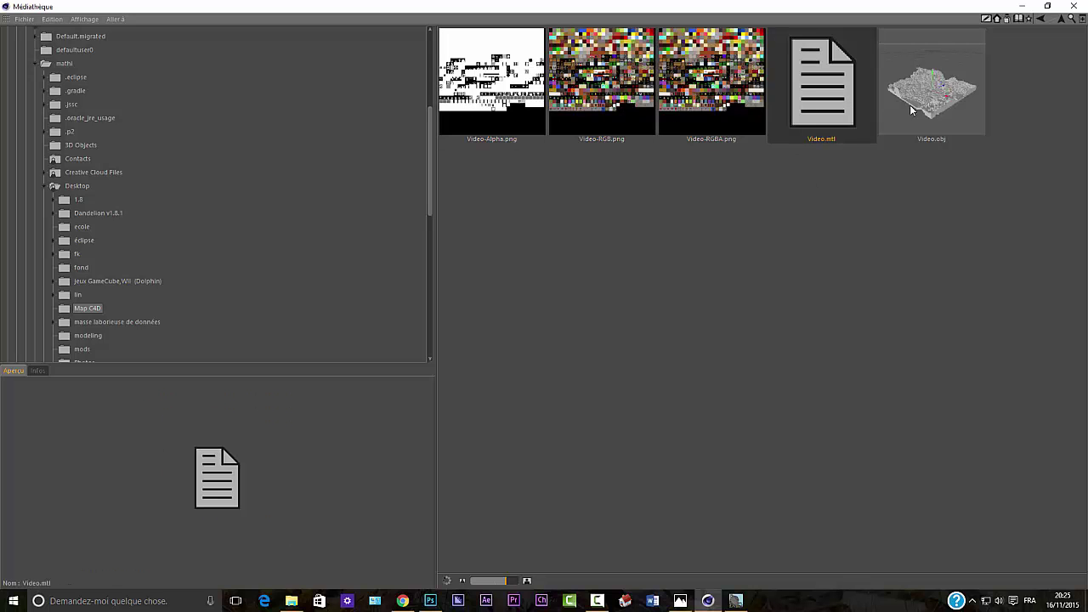
left_click(959, 112)
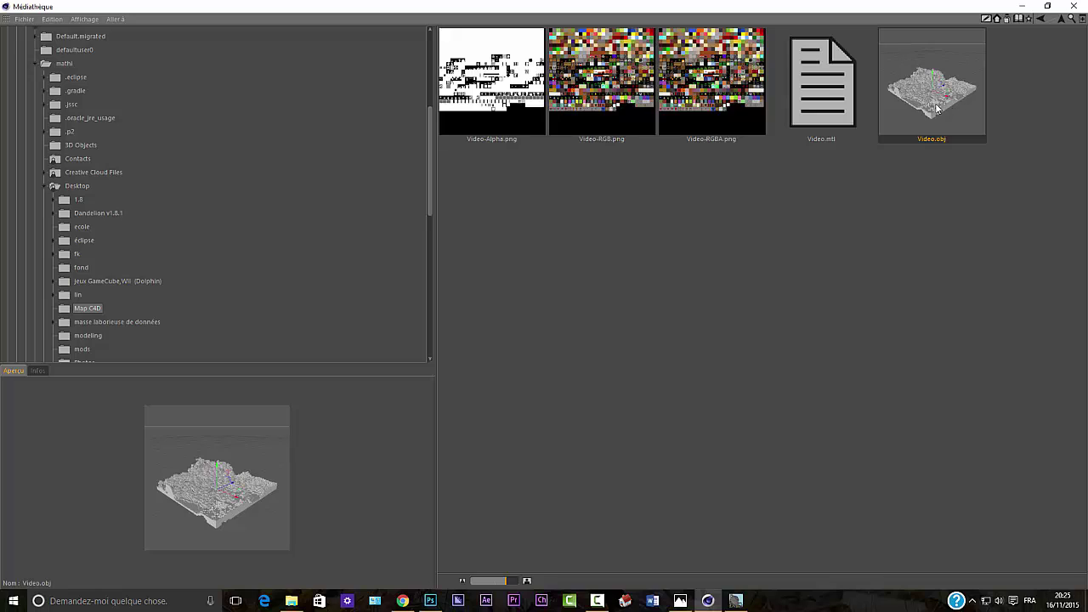
left_click(831, 92)
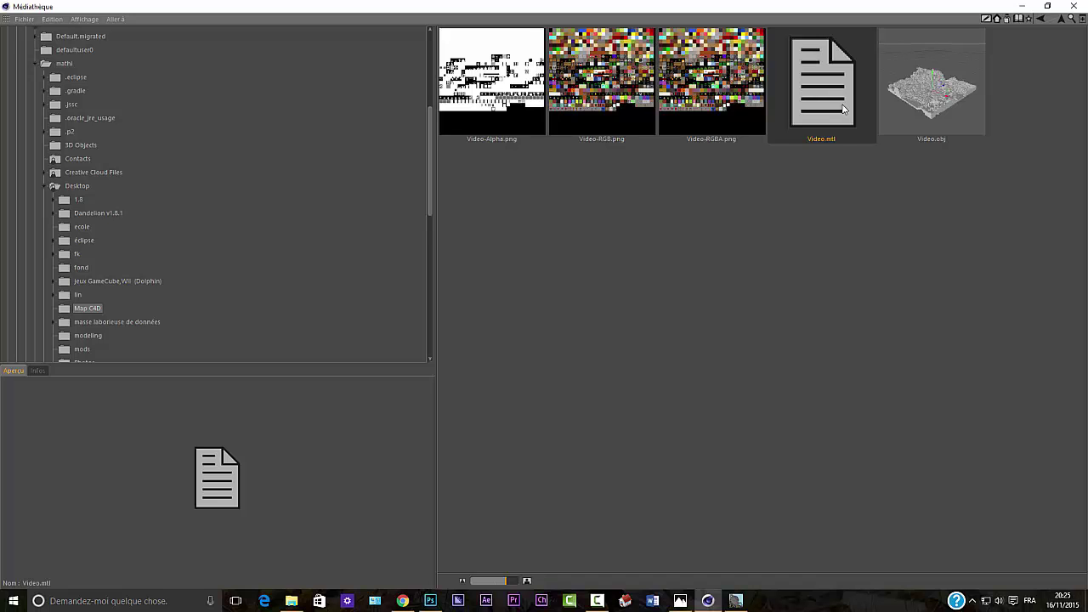
double_click(895, 104)
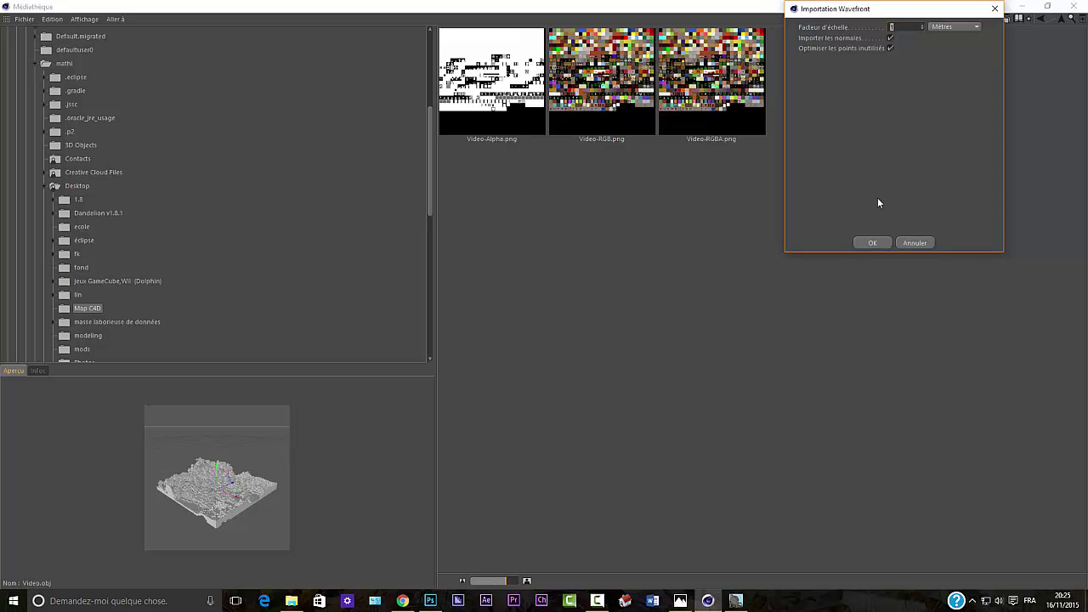
left_click(871, 243)
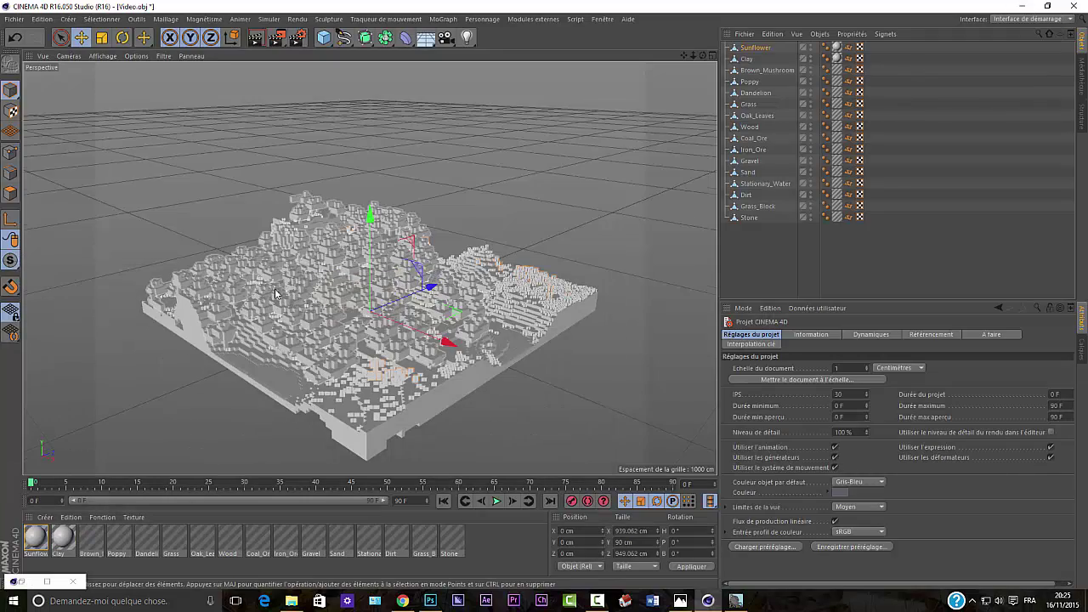
Examine the imported Minecraft terrain from several angles and distances, and check the Brown_Mushroom object's texture settings.
scroll(297, 294, "up", 3)
scroll(300, 298, "up", 4)
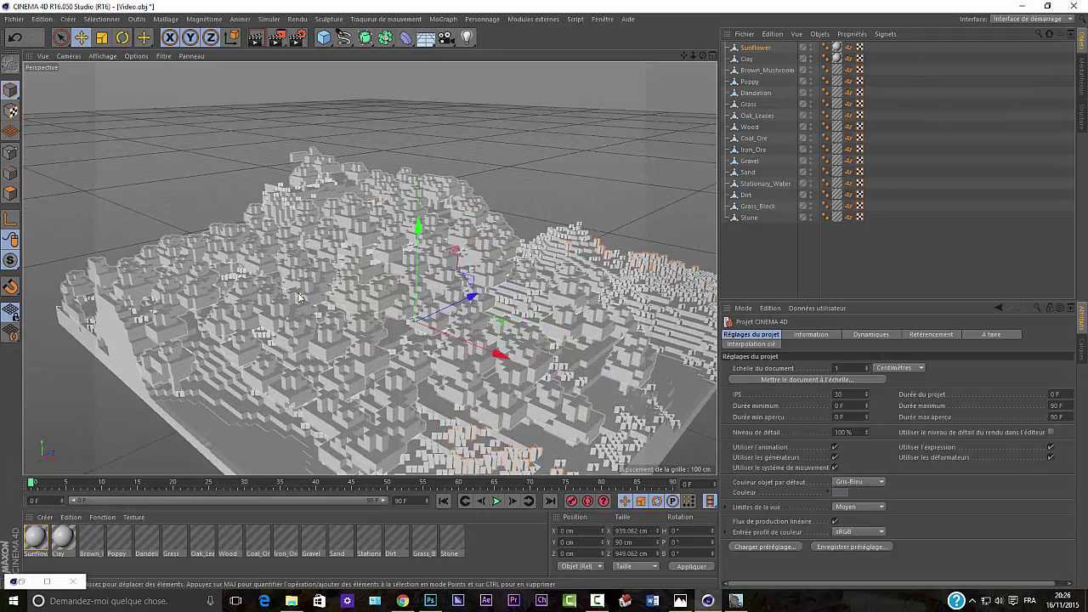
scroll(300, 296, "up", 3)
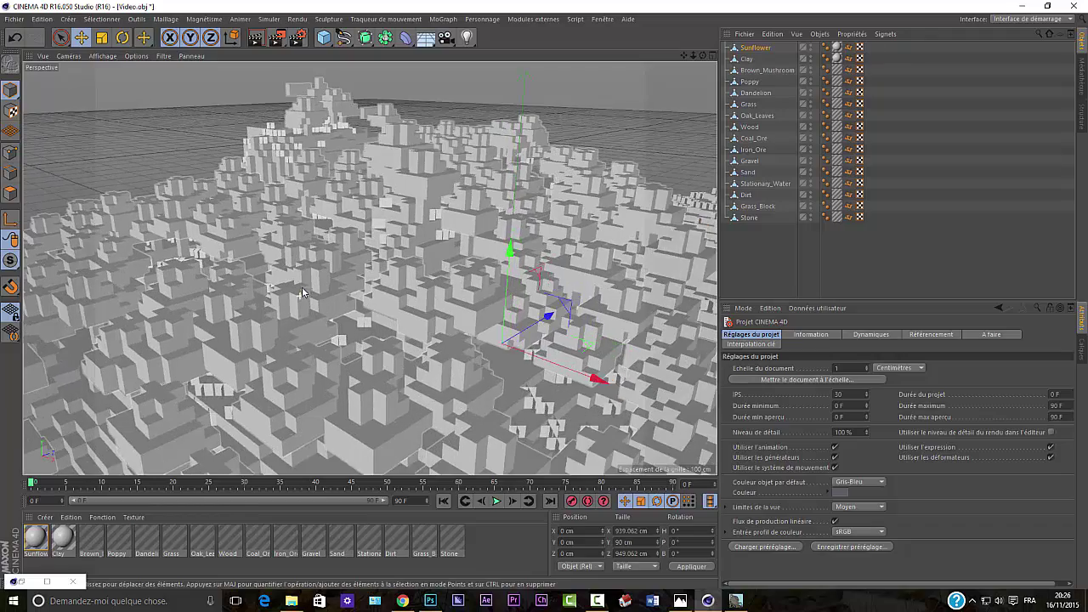
scroll(370, 268, "up", 1)
left_click_drag(370, 268, 370, 268, "alt")
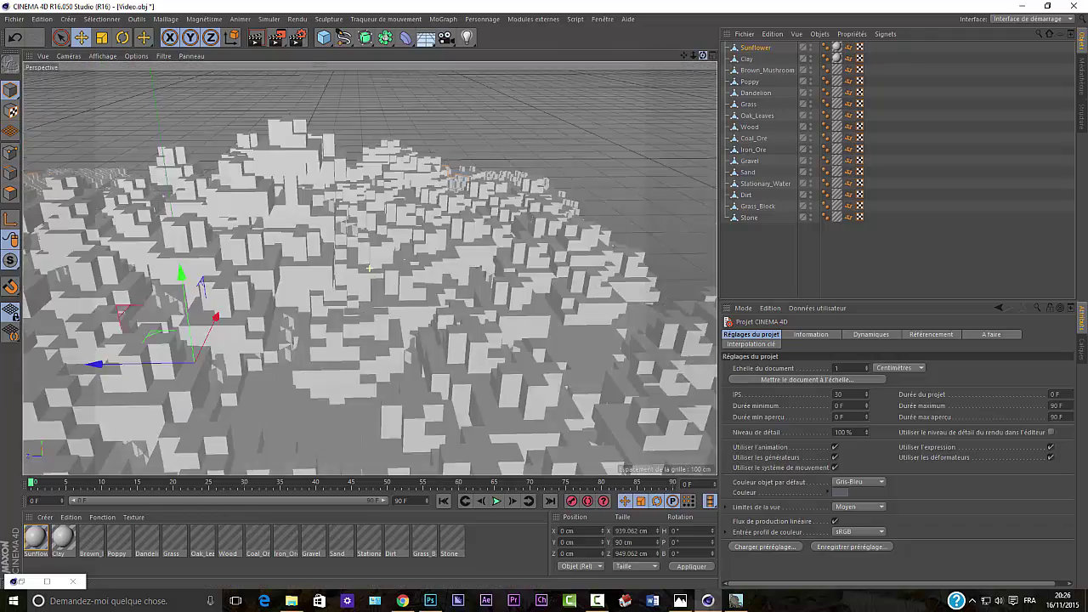
scroll(370, 268, "up", 5)
scroll(370, 268, "down", 8)
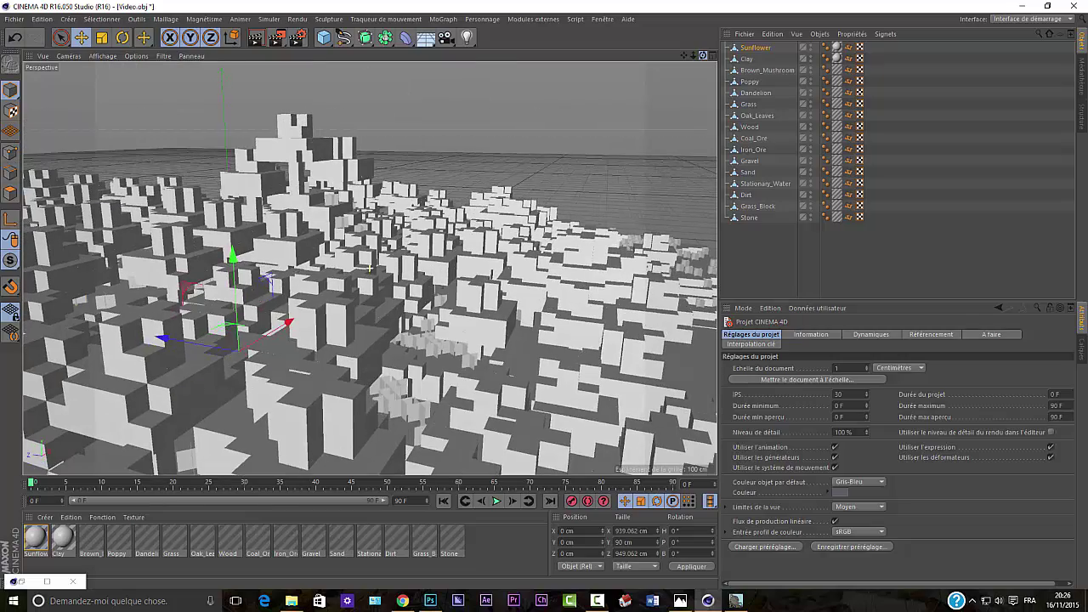
left_click_drag(370, 268, 370, 268, "alt")
left_click(837, 70)
left_click(836, 70)
scroll(371, 266, "up", 4)
left_click_drag(703, 54, 703, 54)
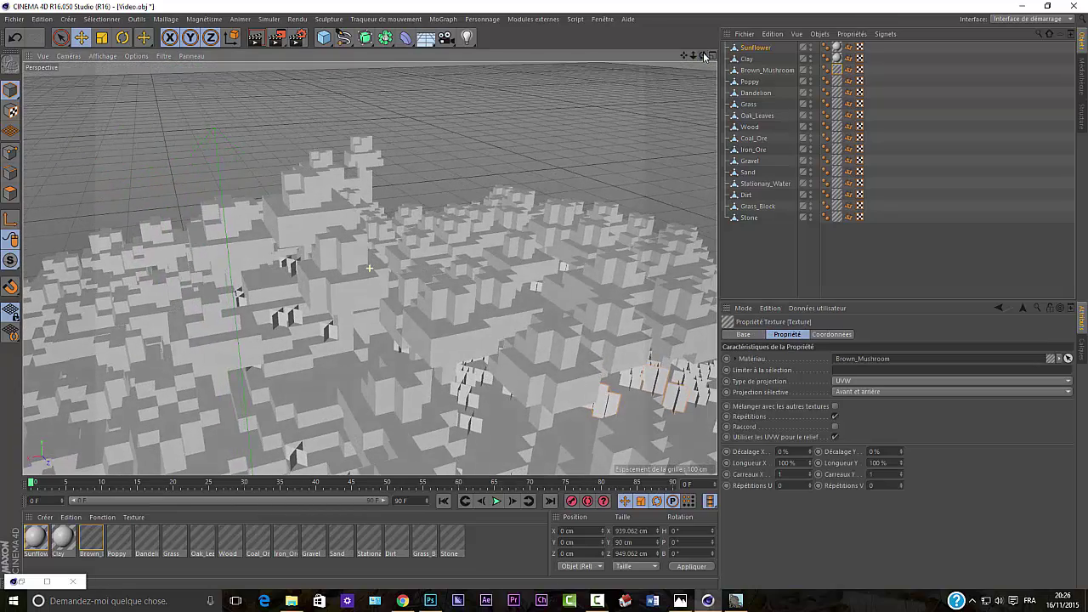
Load test-RGBA.png as the colour texture of all 16 materials and copy the image to the project location.
left_click(489, 539)
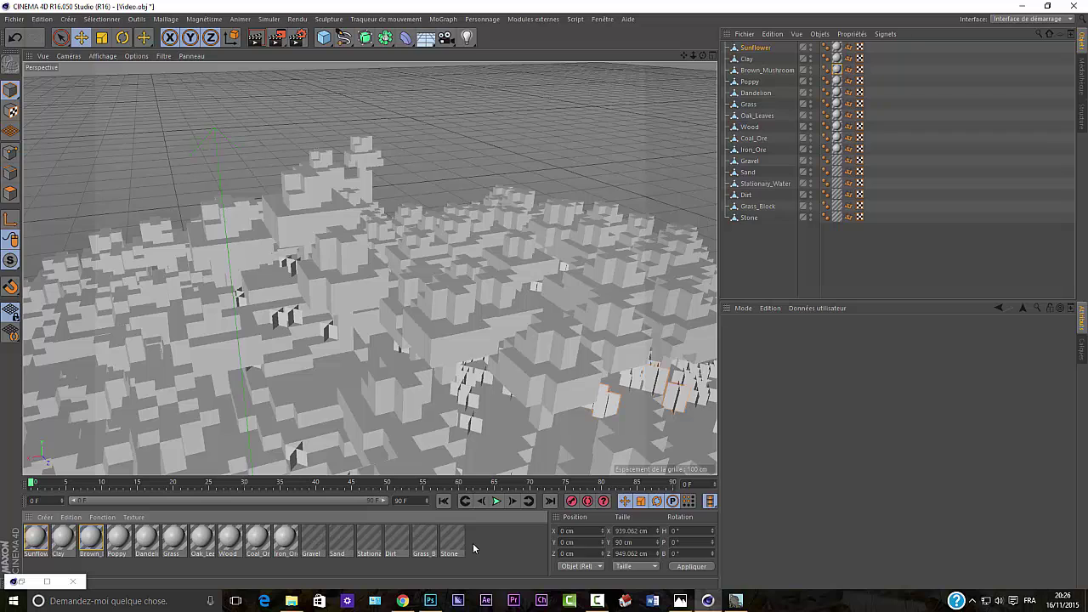
key("ctrl+a")
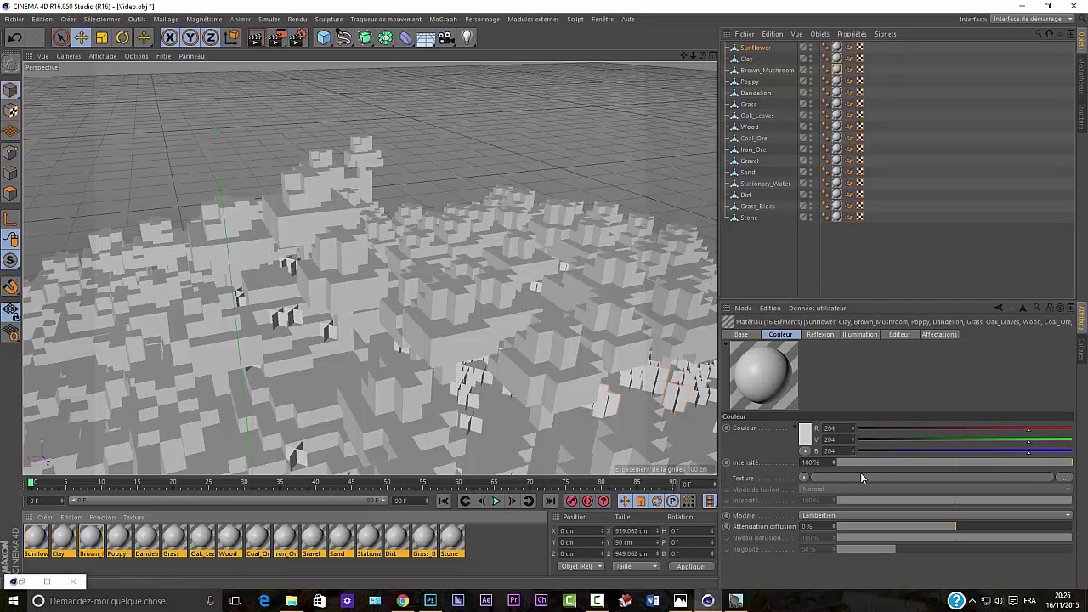
left_click(860, 478)
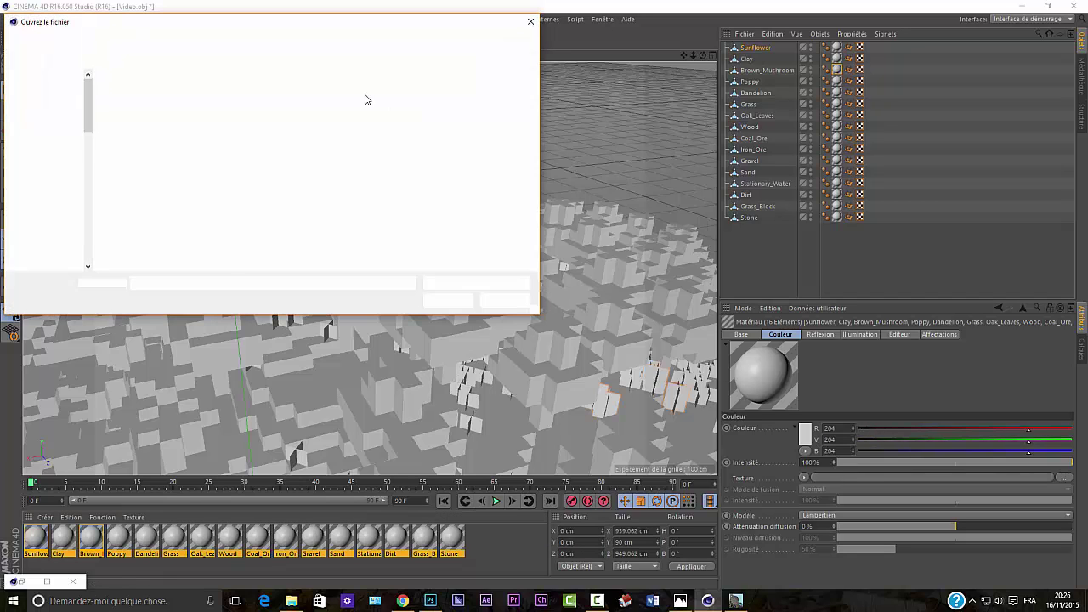
left_click(204, 200)
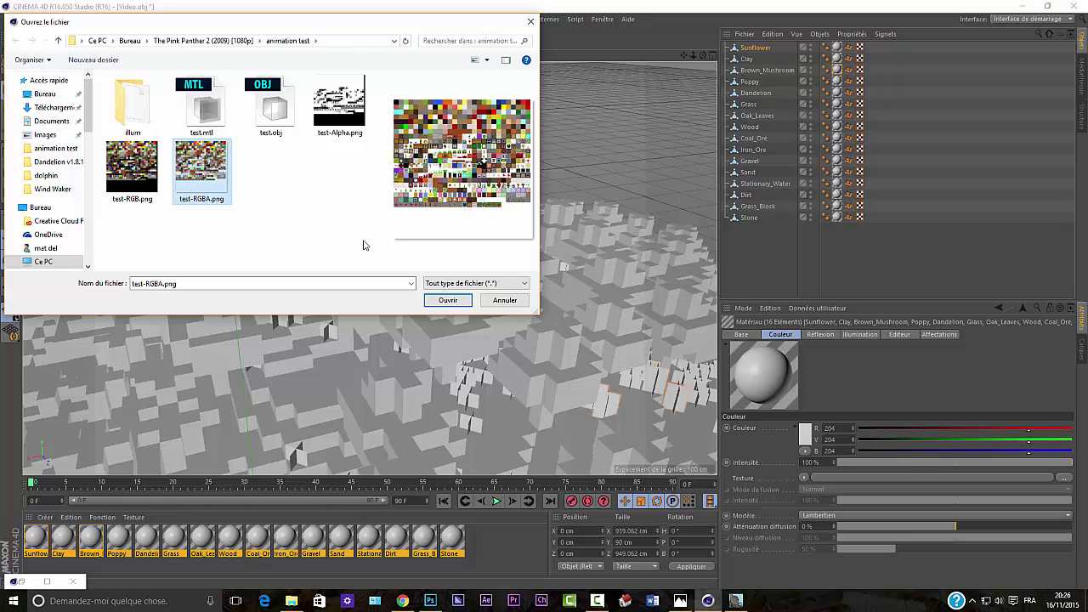
left_click(442, 303)
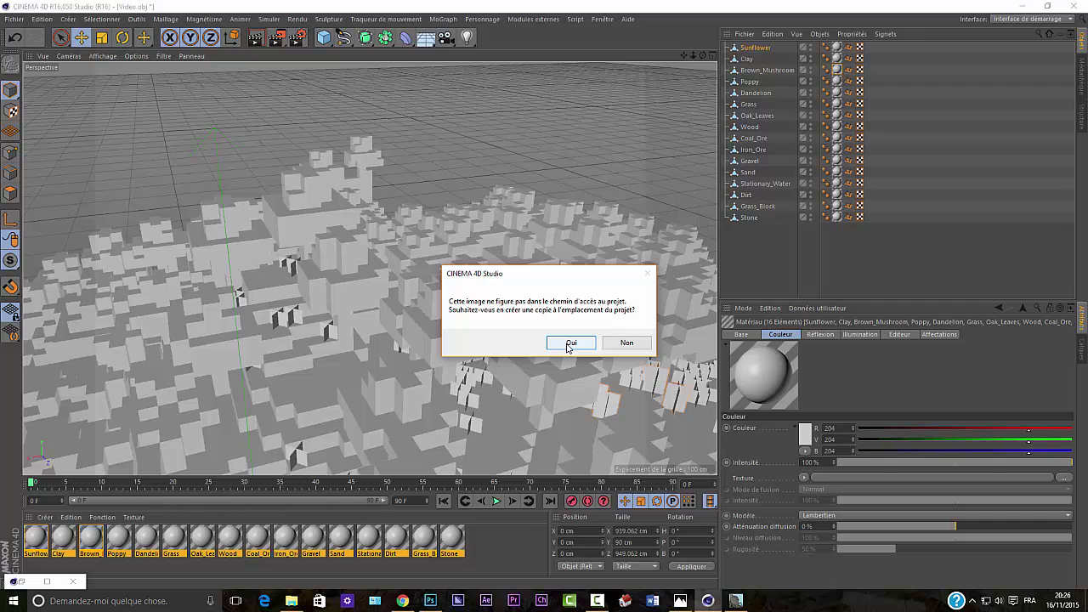
left_click(570, 343)
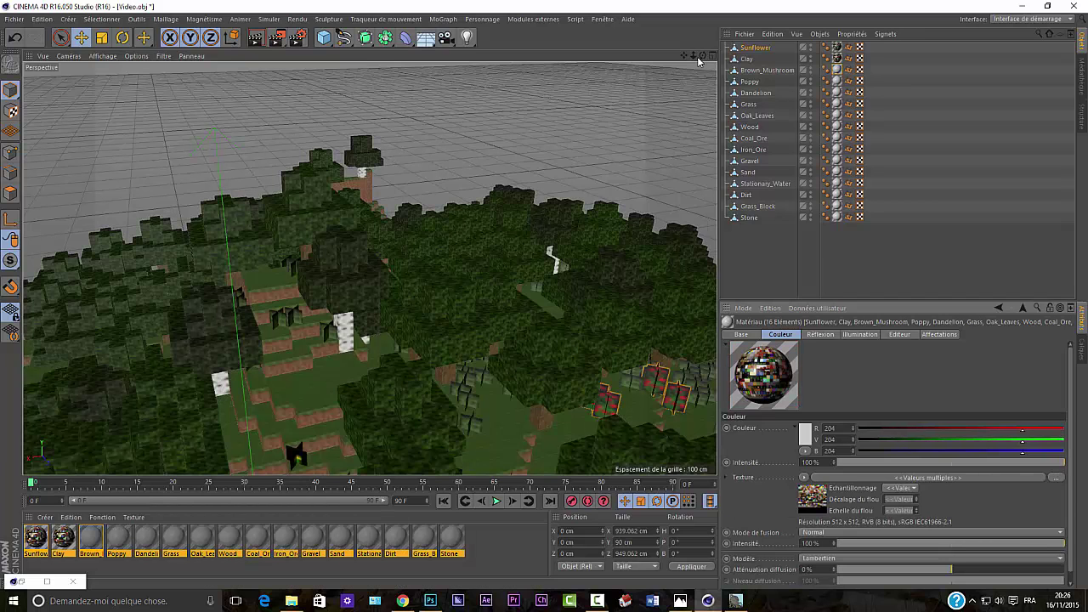
Enable the Alpha channel on all selected materials and load test-RGBA.png as its texture, copying the image to the project location.
left_click_drag(694, 56, 370, 269)
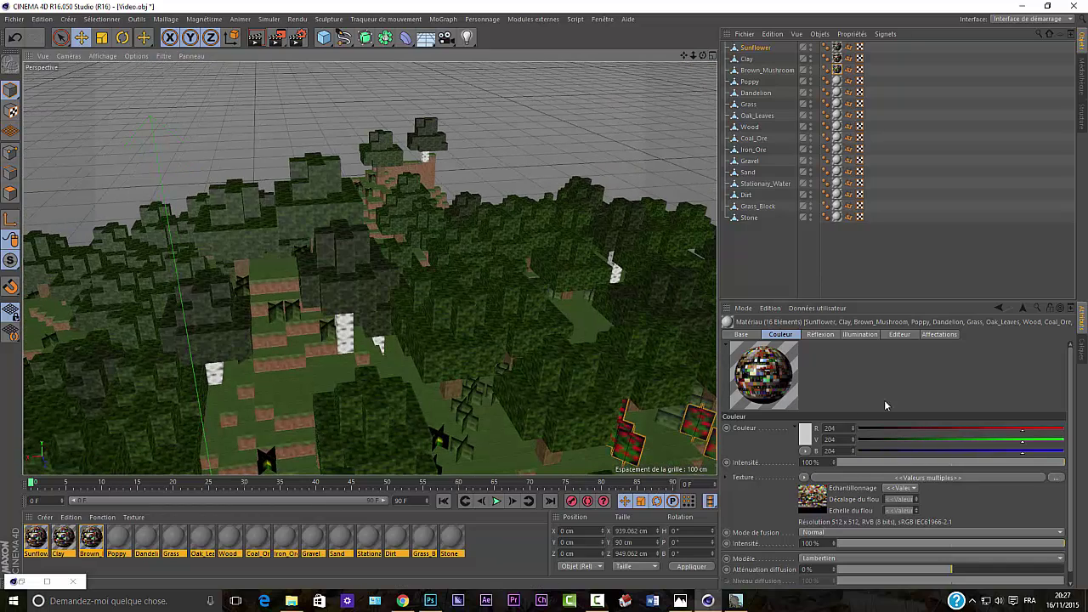
left_click(739, 336)
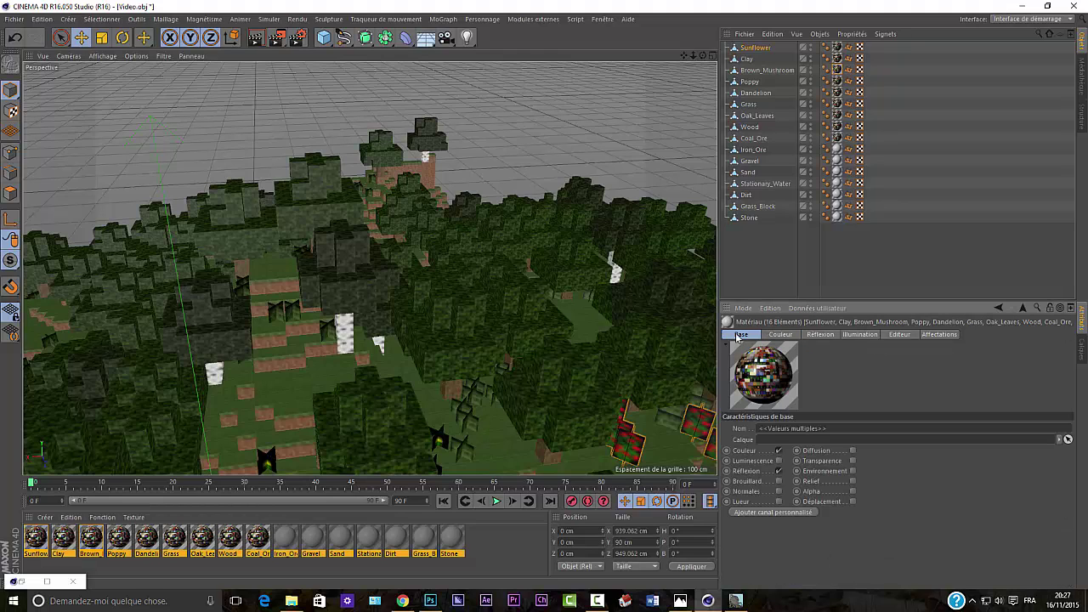
left_click(853, 491)
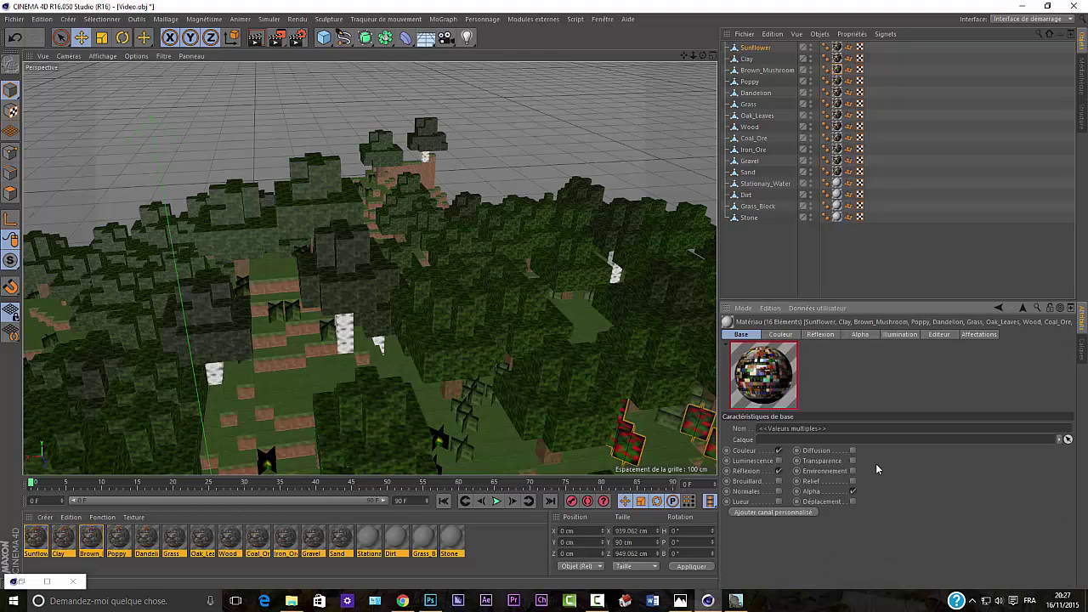
left_click(859, 335)
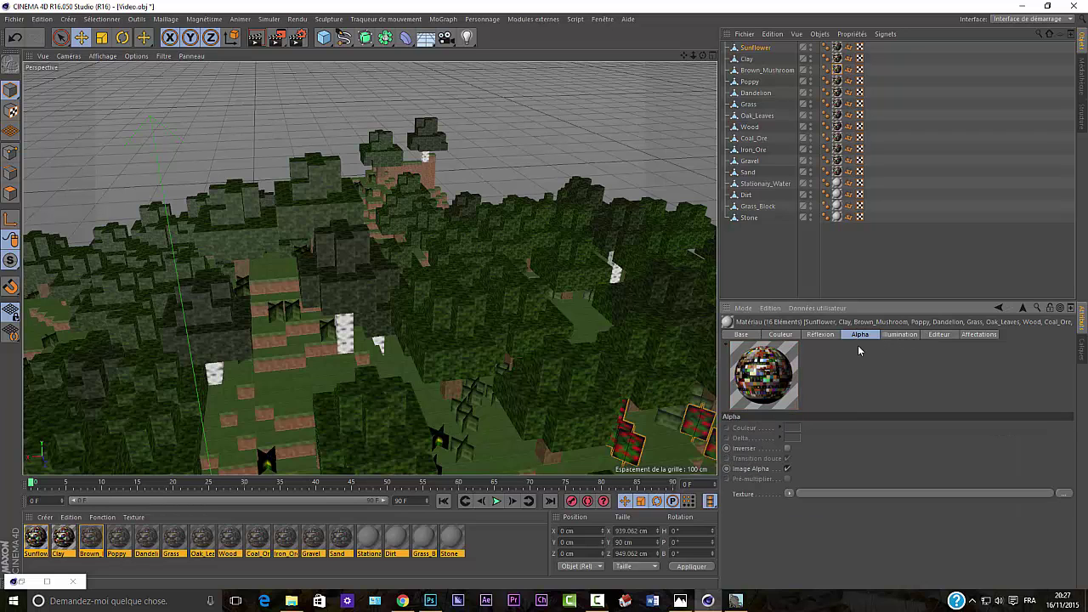
left_click(872, 493)
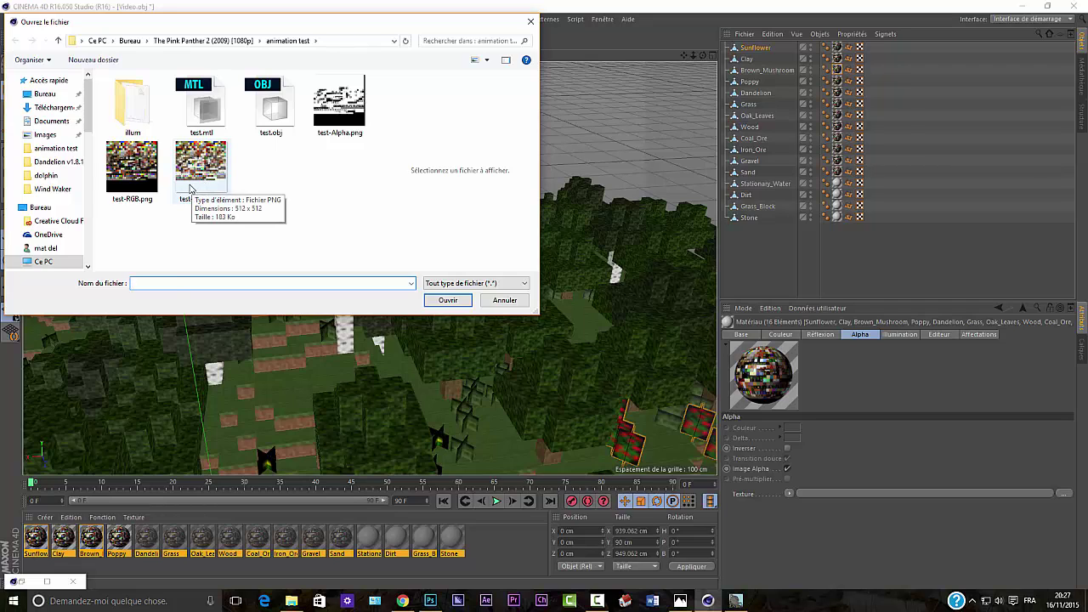
left_click(190, 188)
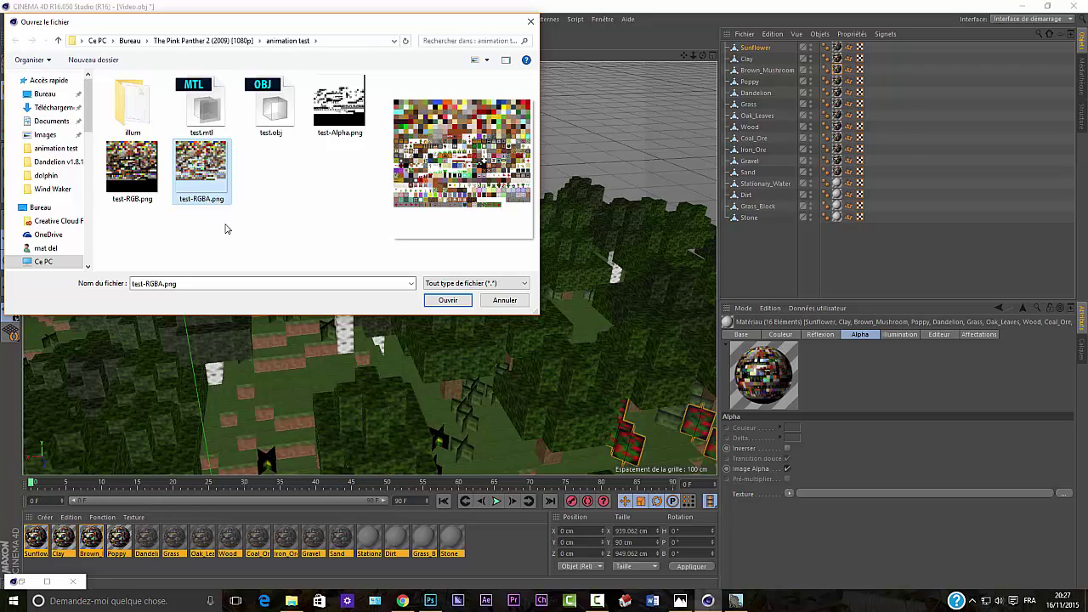
left_click(447, 301)
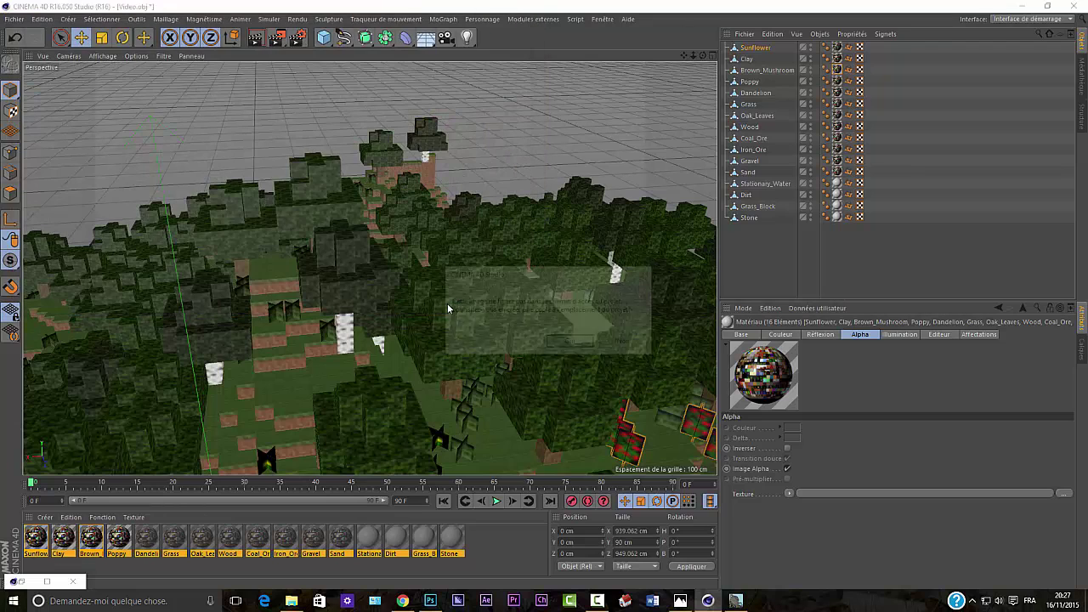
left_click(557, 345)
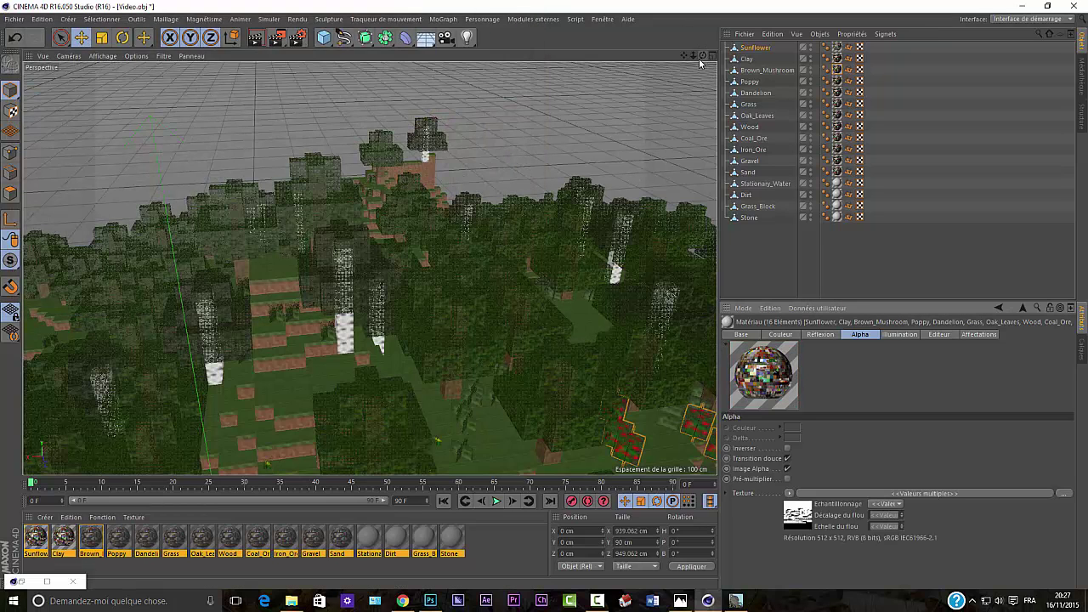
Render the textured terrain in the perspective view from a lower angle to check the leaf transparency.
left_click_drag(703, 57, 369, 267)
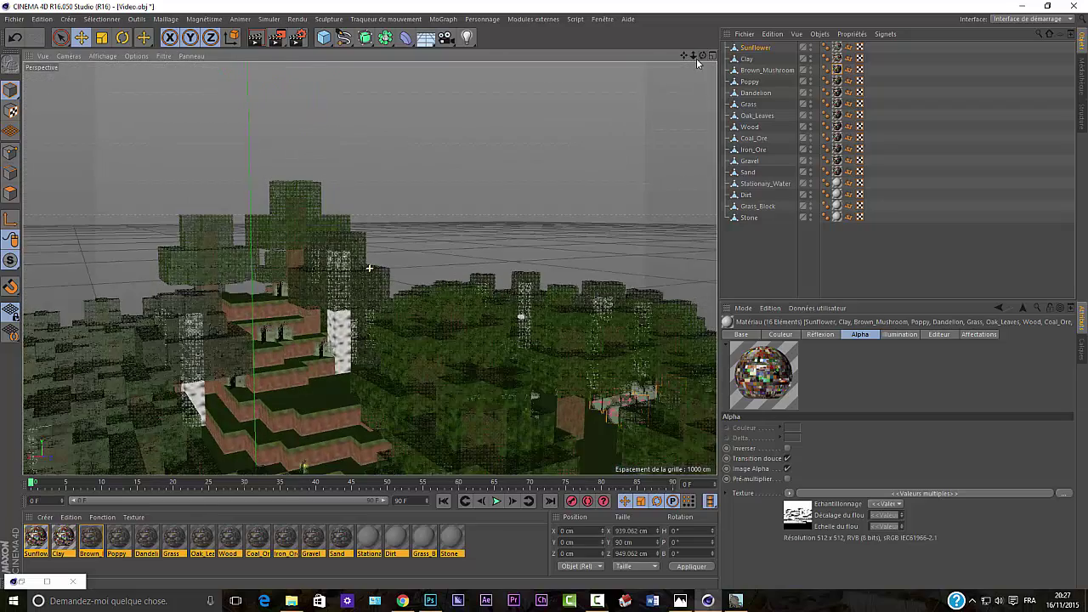
left_click(255, 39)
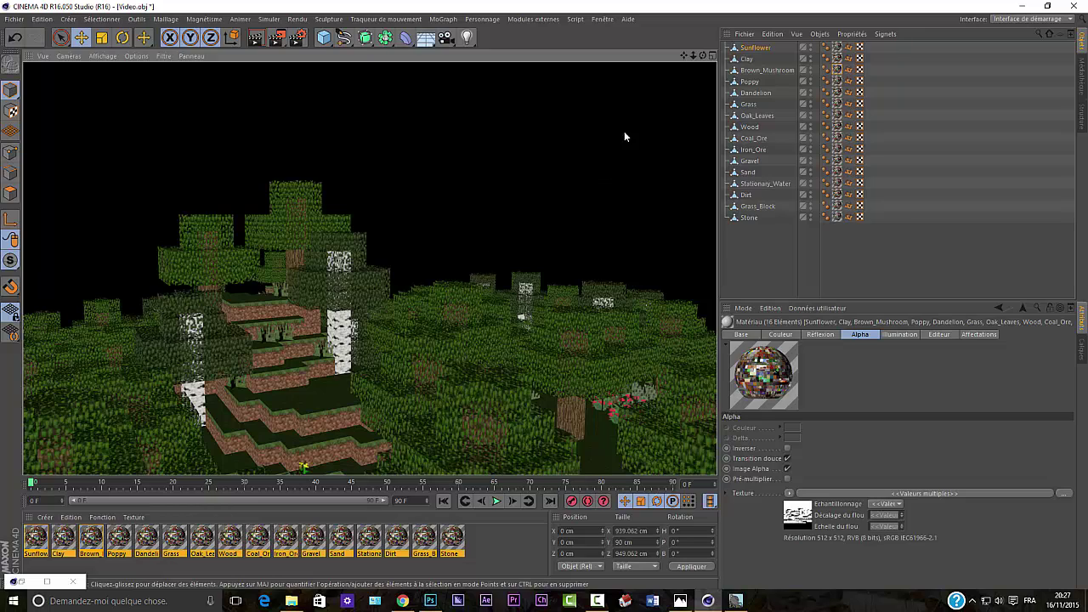
mouse_move(702, 57)
left_mouse_down()
mouse_move(670, 58)
mouse_move(703, 55)
mouse_move(690, 56)
left_mouse_up()
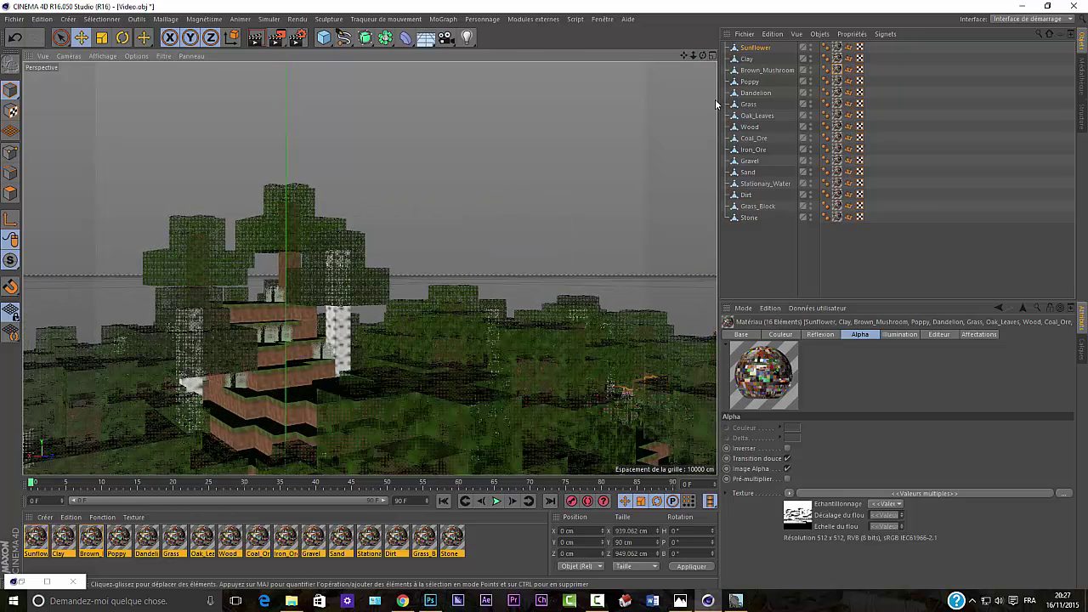
Create a new material and assign a Dégradé (gradient) shader as its colour texture, opening the gradient's settings.
left_click(778, 226)
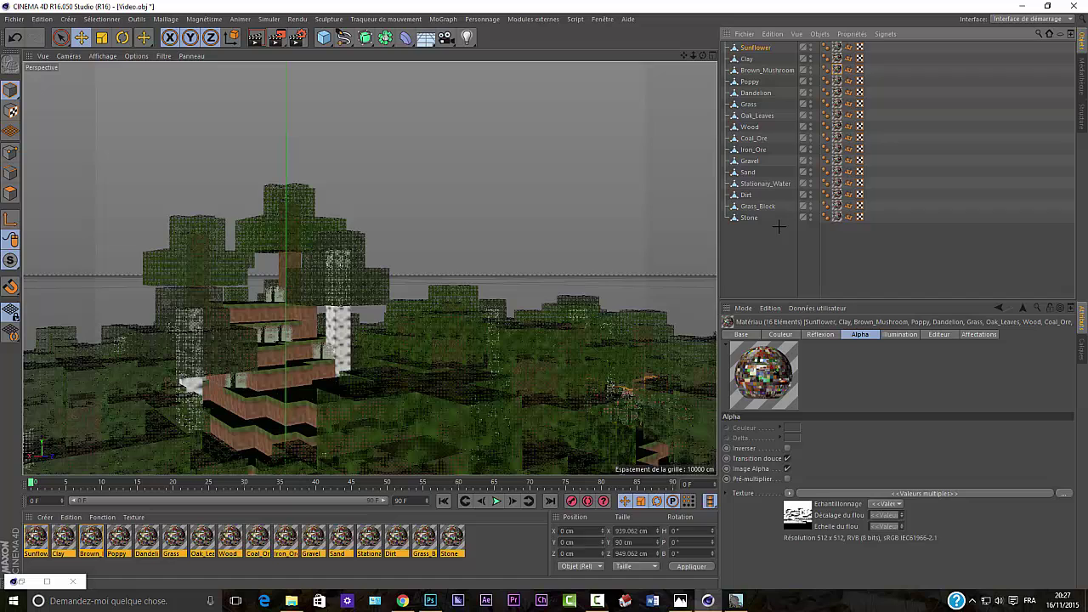
left_click(524, 528)
double_click(515, 536)
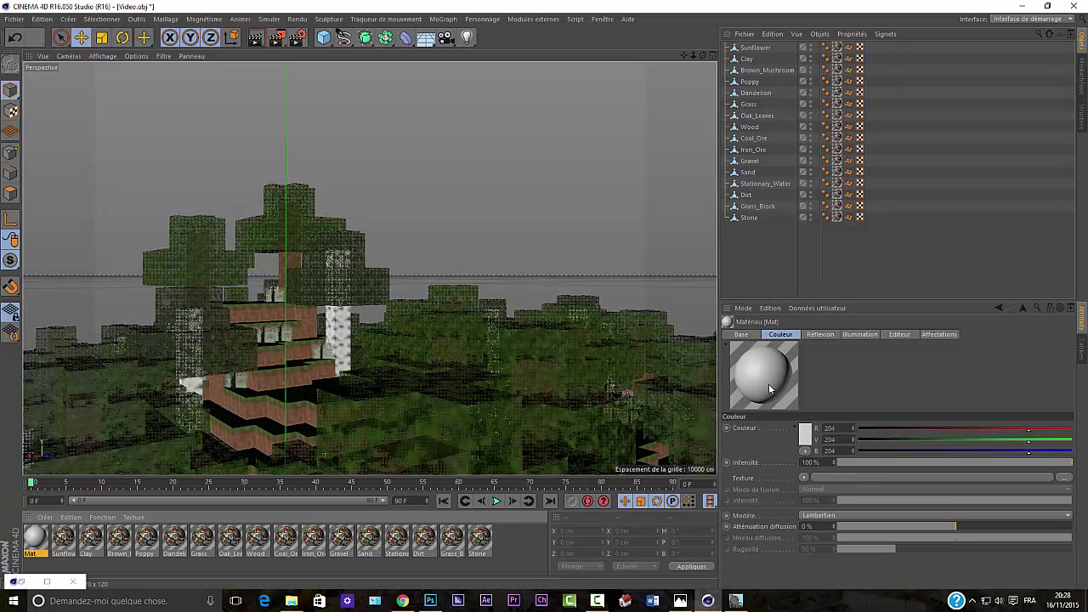
double_click(35, 537)
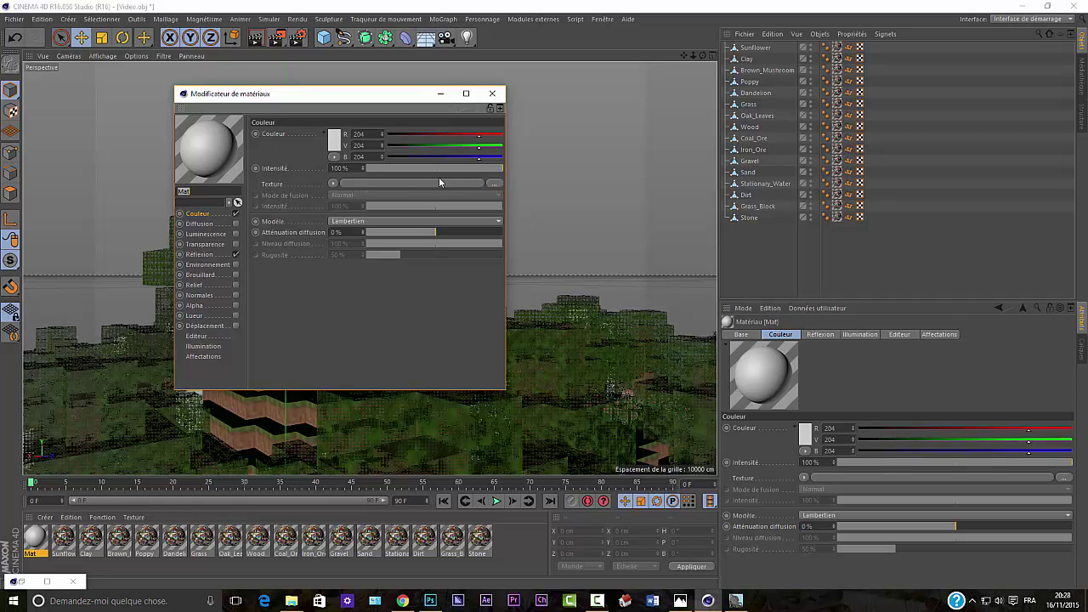
left_click(334, 184)
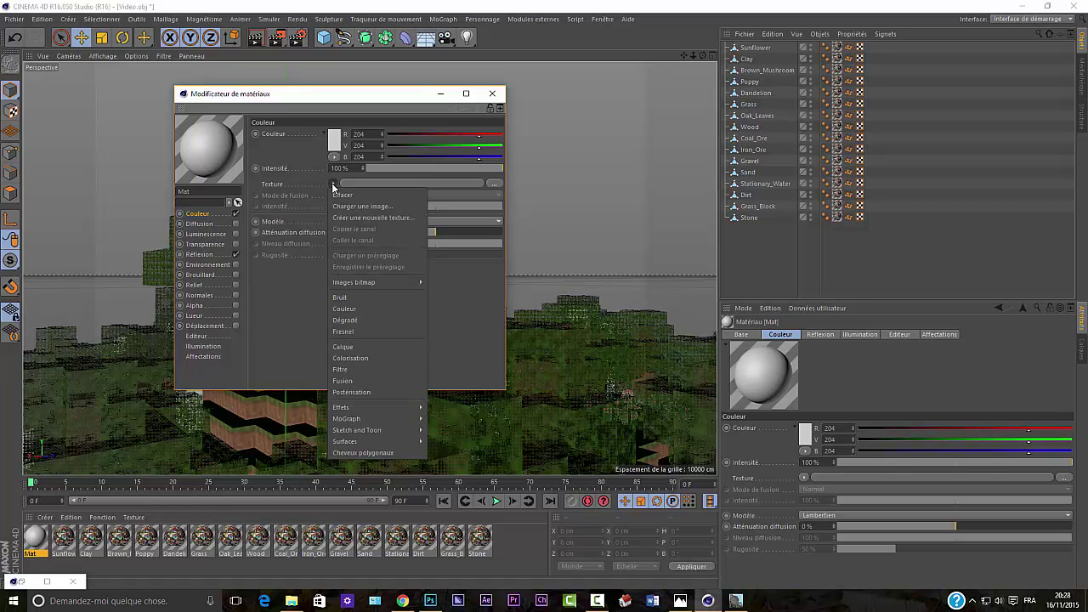
left_click(360, 320)
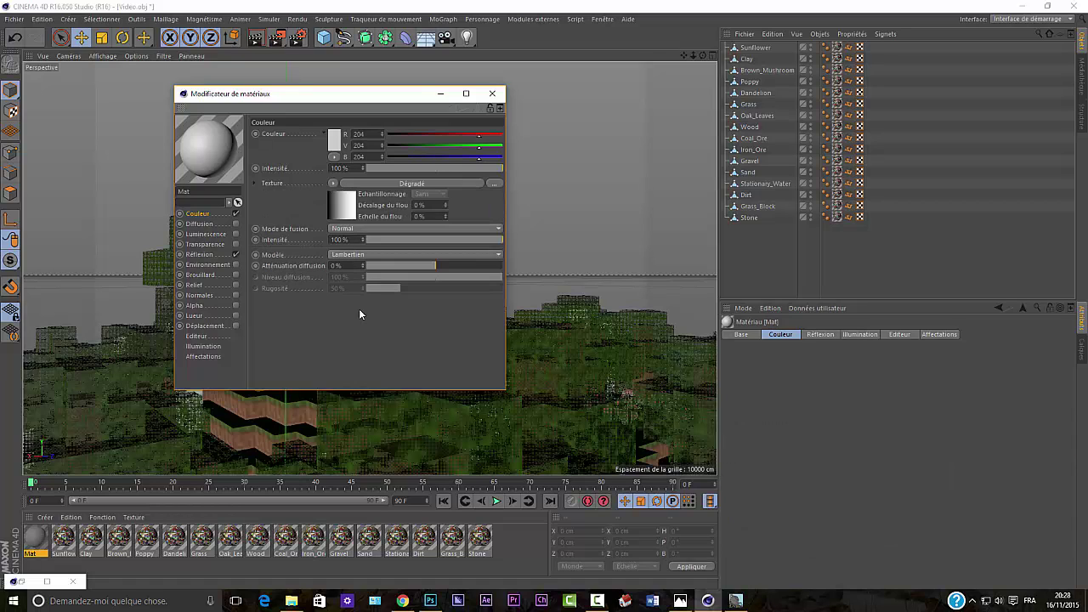
left_click(341, 204)
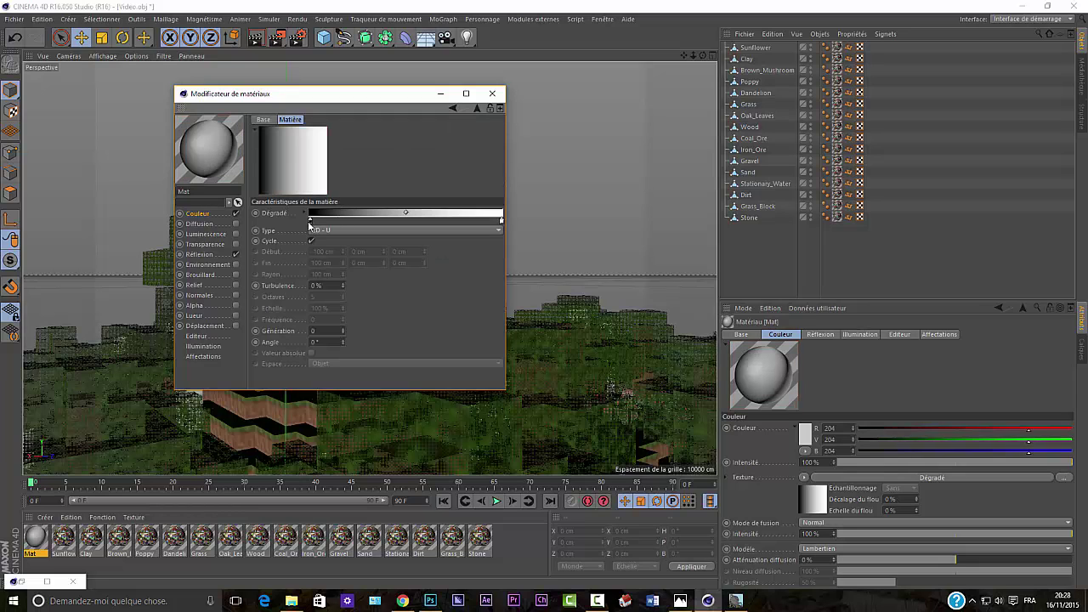
Set the gradient's black starting knot to light cyan, RGB 136, 251, 255.
double_click(311, 221)
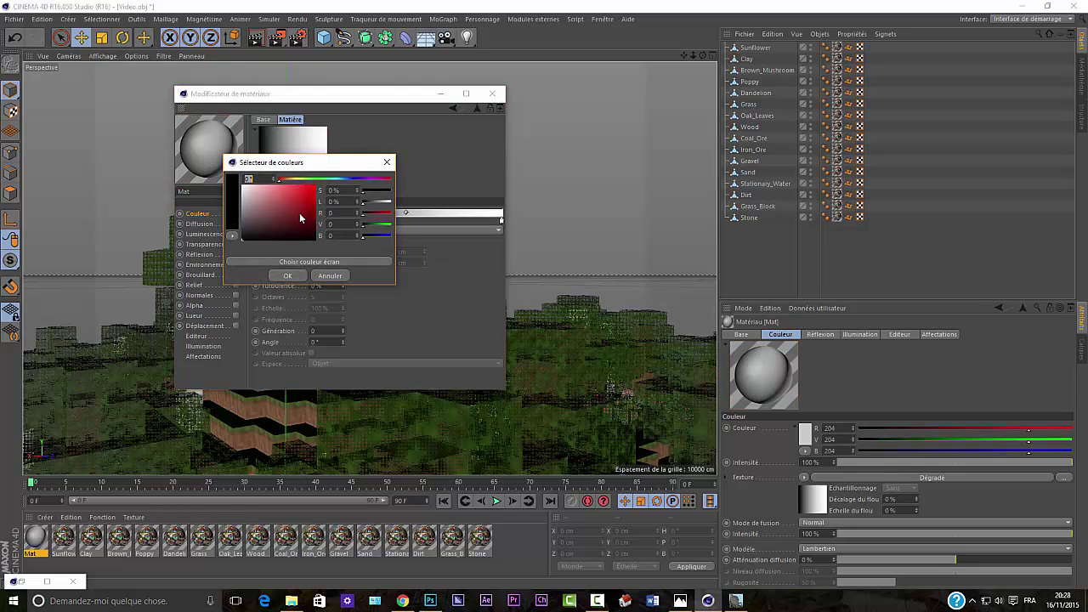
left_click(337, 179)
left_click_drag(294, 189, 277, 185)
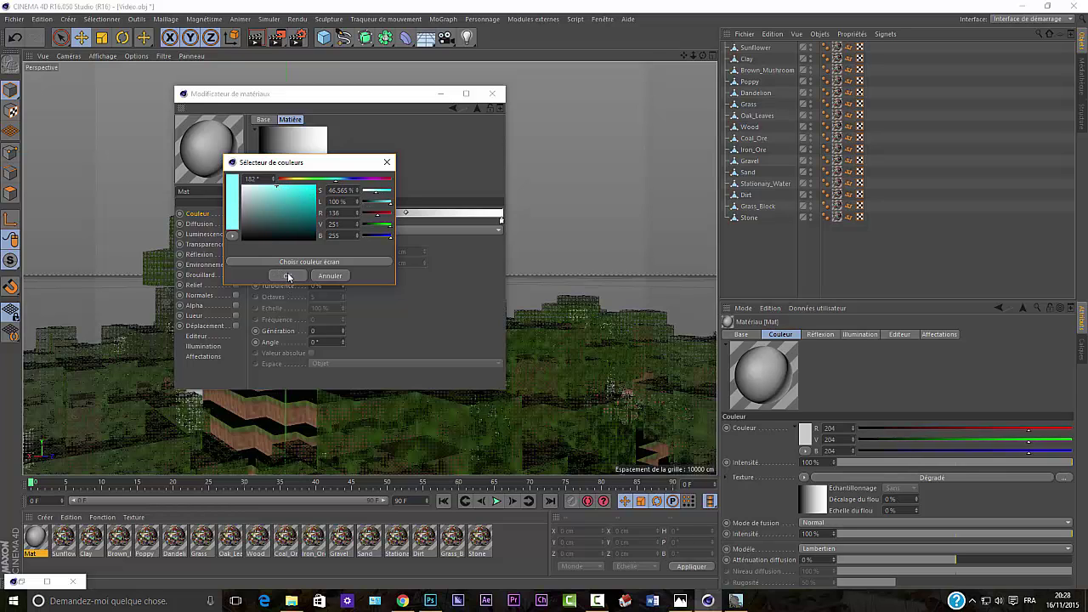
left_click(287, 275)
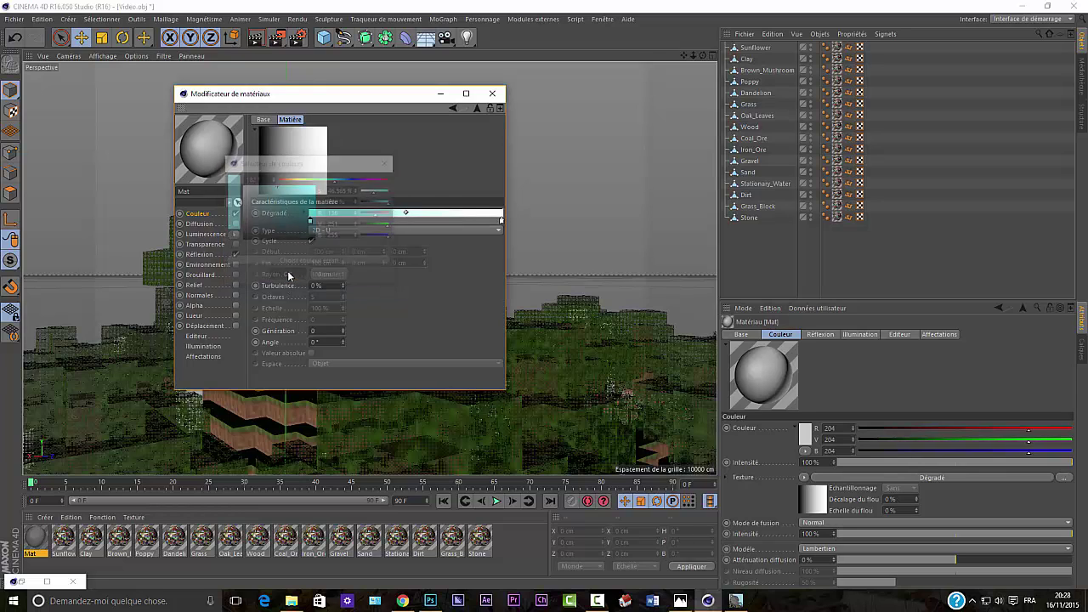
Change the gradient's white end knot to a very pale cyan and close the material editor.
double_click(501, 221)
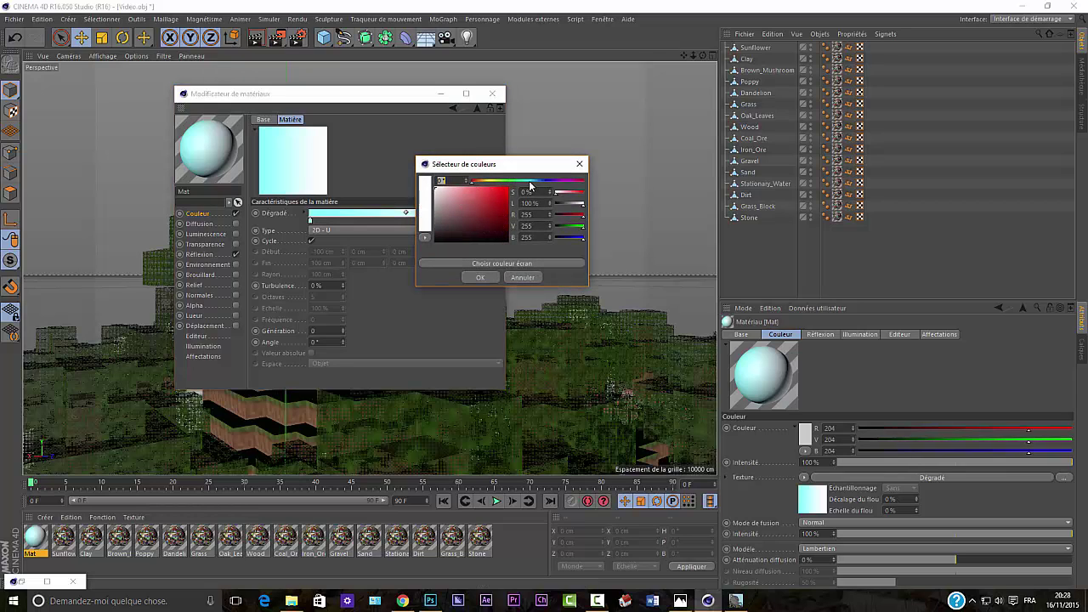
left_click(525, 181)
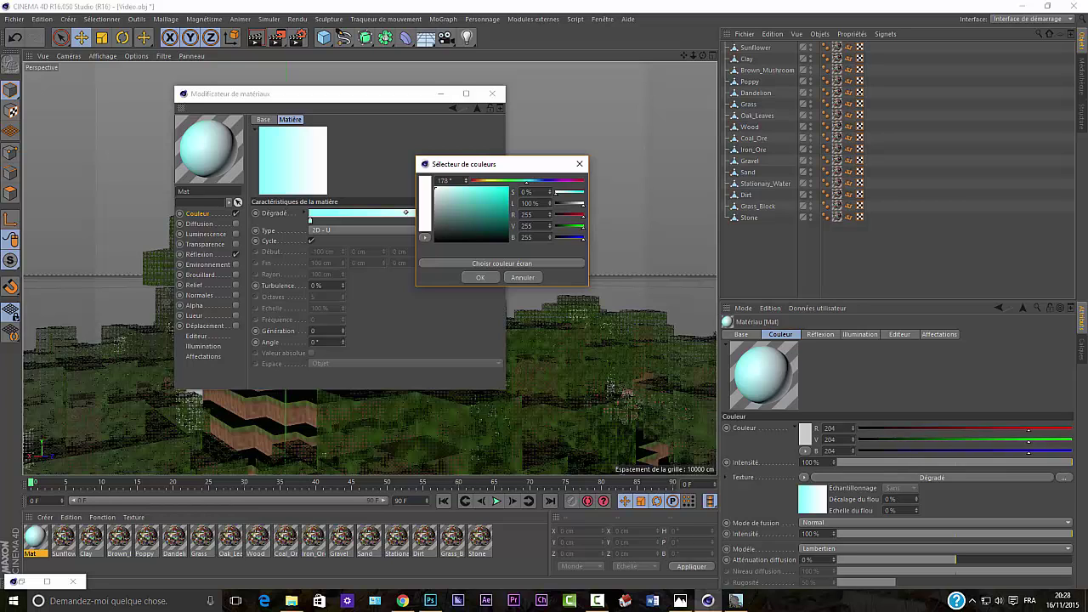
left_click_drag(526, 181, 531, 181)
left_click_drag(467, 201, 449, 186)
left_click(481, 278)
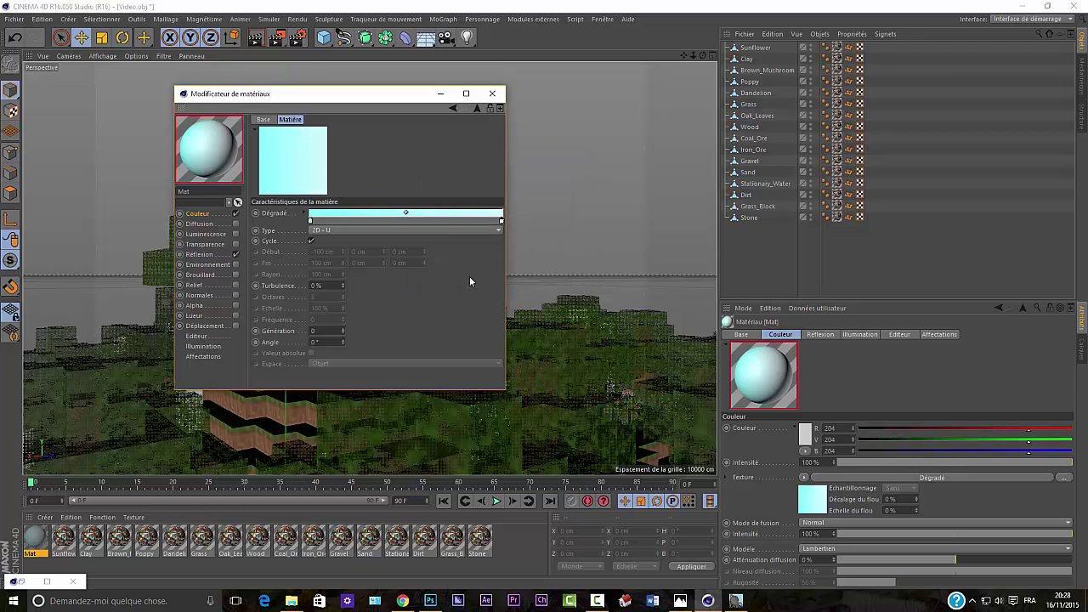
left_click(497, 90)
mouse_move(50, 551)
left_mouse_down()
mouse_move(40, 549)
mouse_move(222, 425)
mouse_move(564, 213)
mouse_move(624, 144)
mouse_move(612, 187)
mouse_move(19, 582)
mouse_move(44, 562)
mouse_move(36, 551)
left_mouse_up()
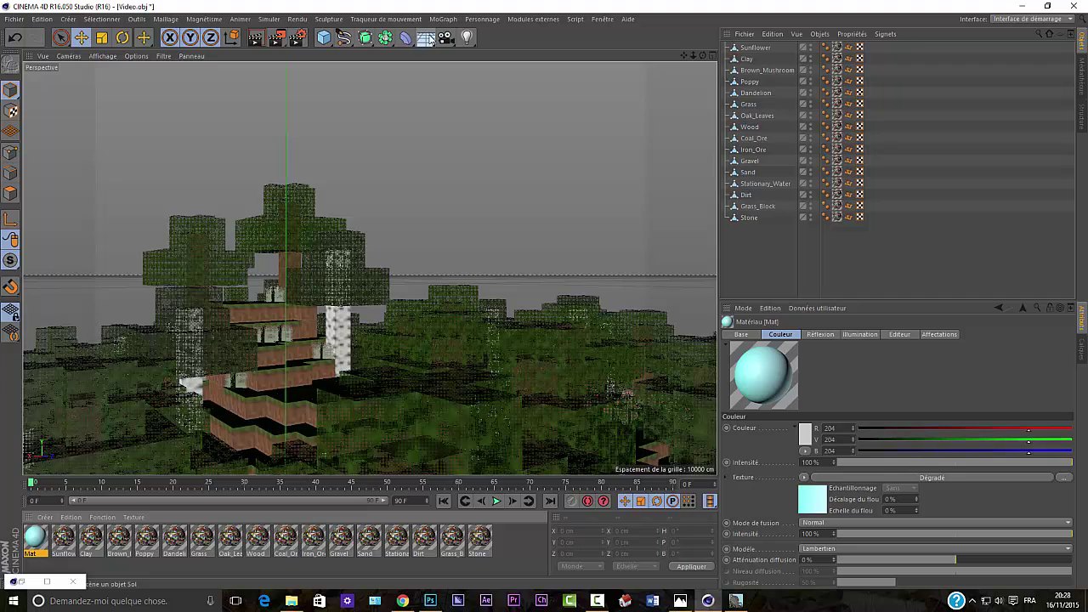
Add a Ciel (sky) object with the cyan gradient material applied, and render the perspective view to check it.
left_click(430, 40)
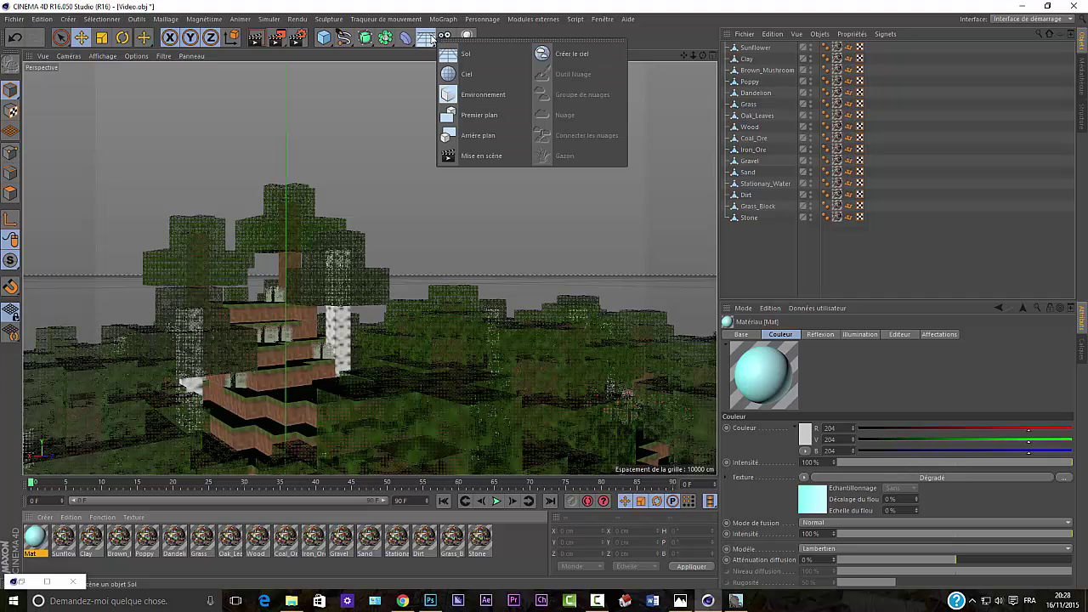
left_click(466, 74)
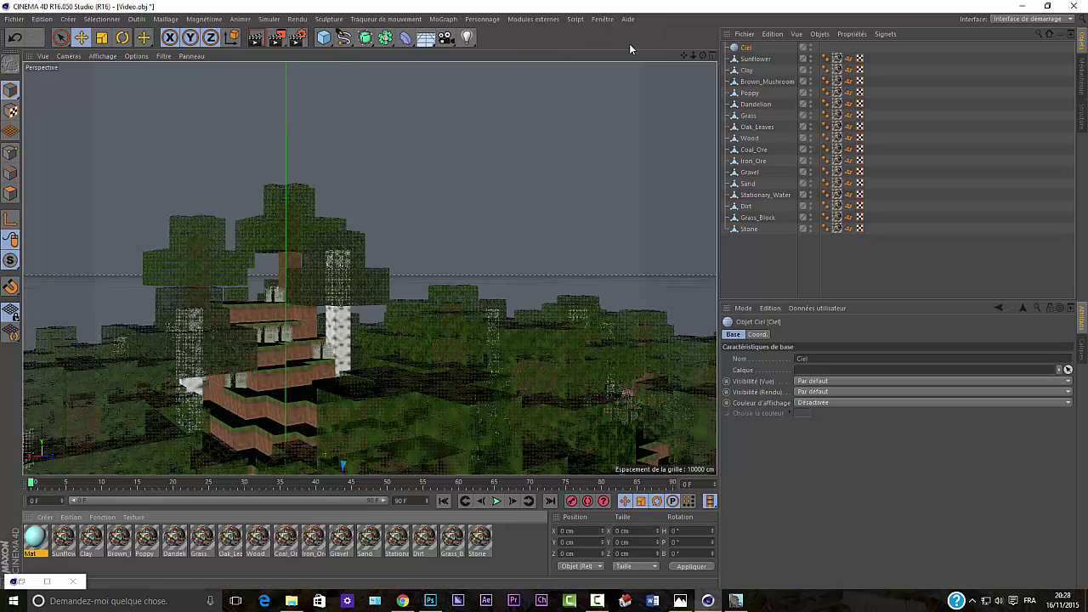
left_click_drag(35, 544, 759, 53)
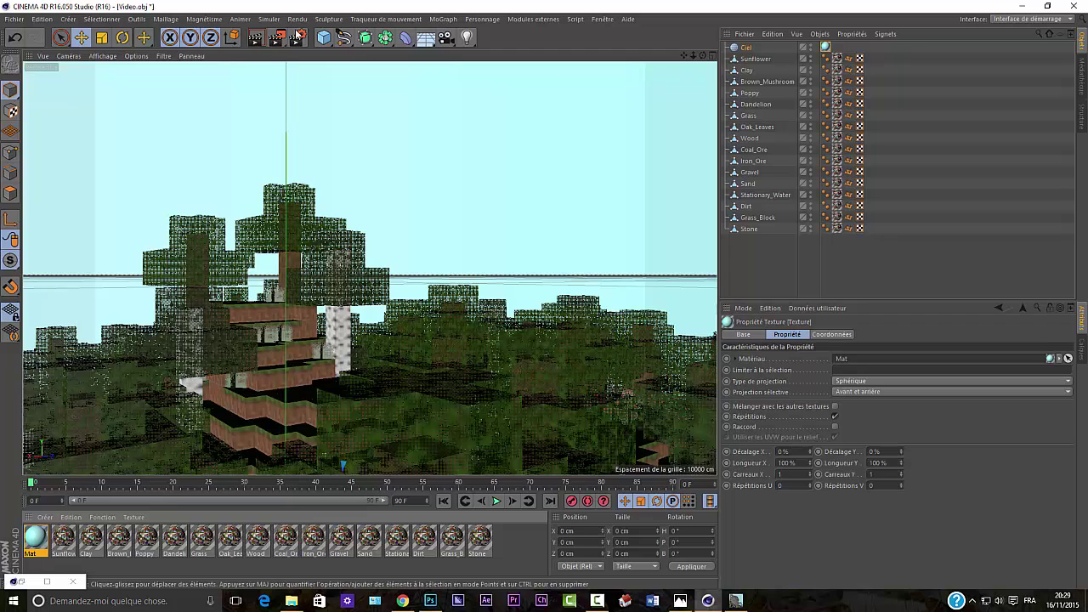
left_click(257, 38)
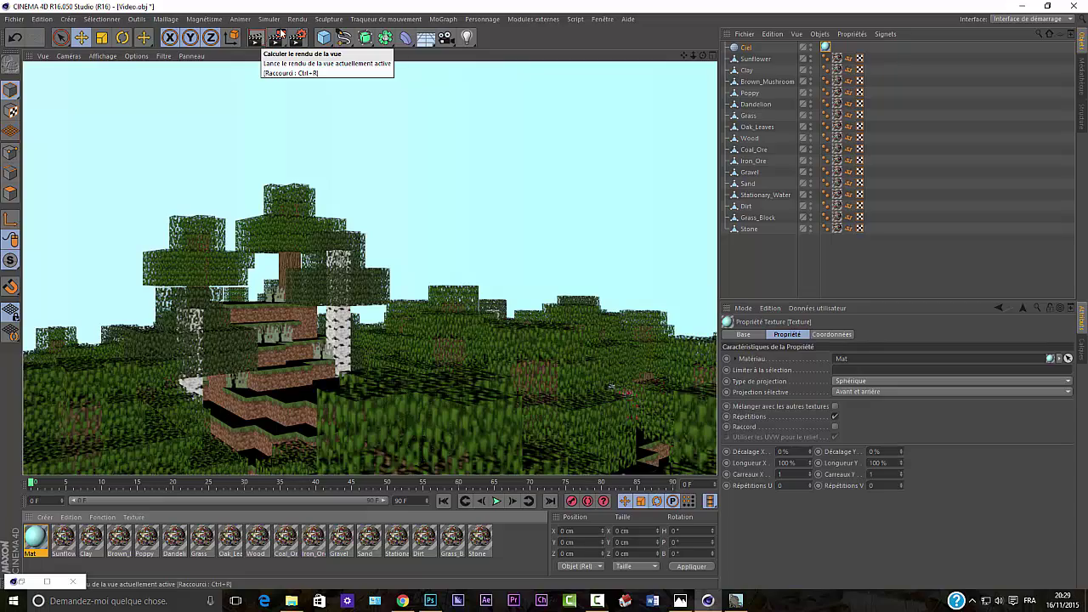
left_click_drag(704, 55, 718, 293)
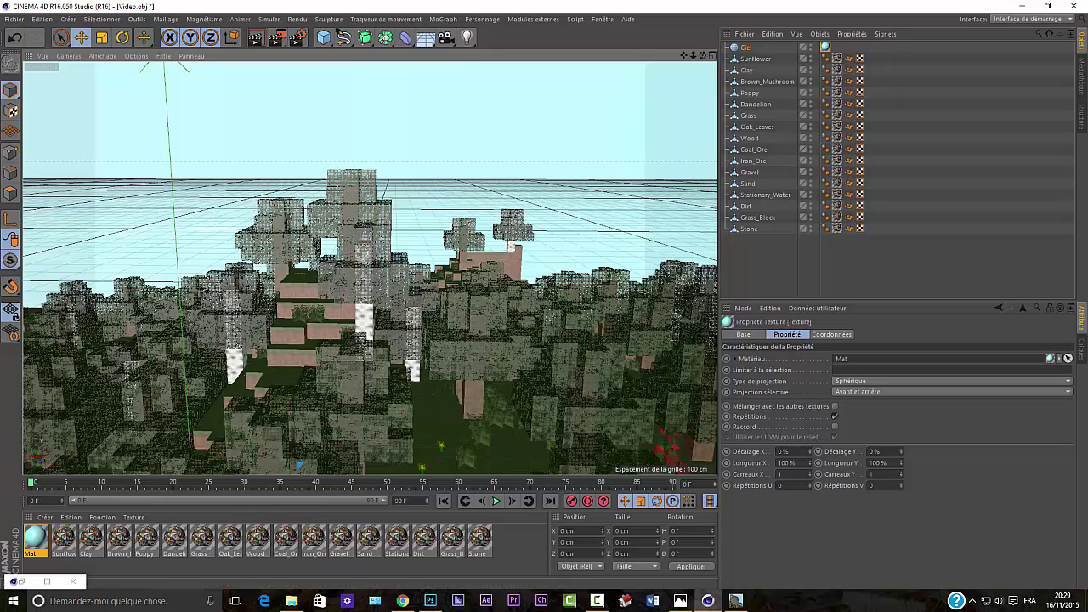
Add a Soleil (sun) light to the scene and set its longitude to 180°.
left_click_drag(703, 55, 706, 127)
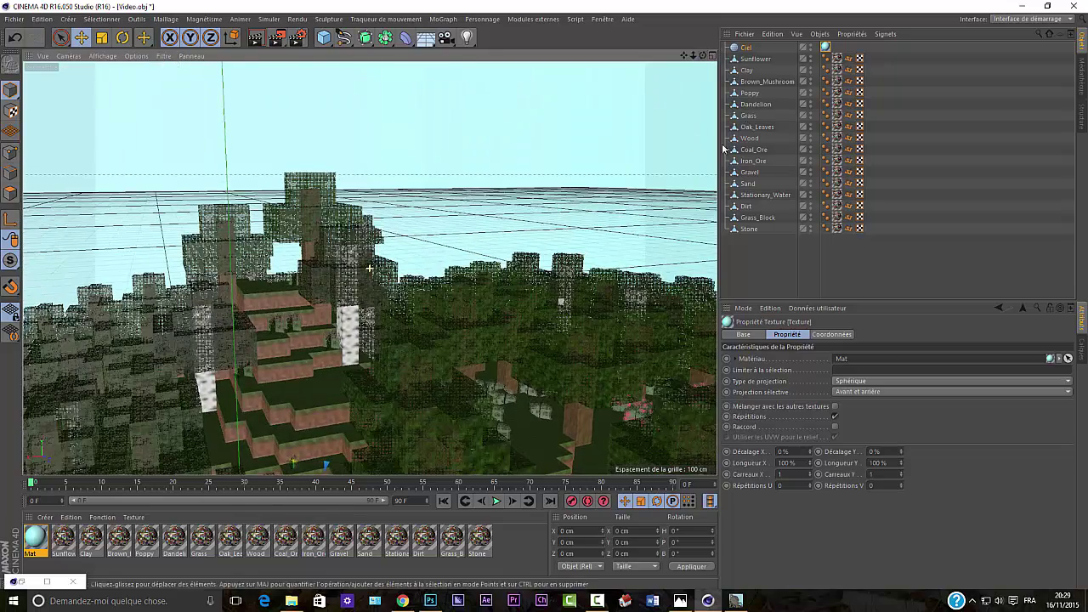
left_click(468, 39)
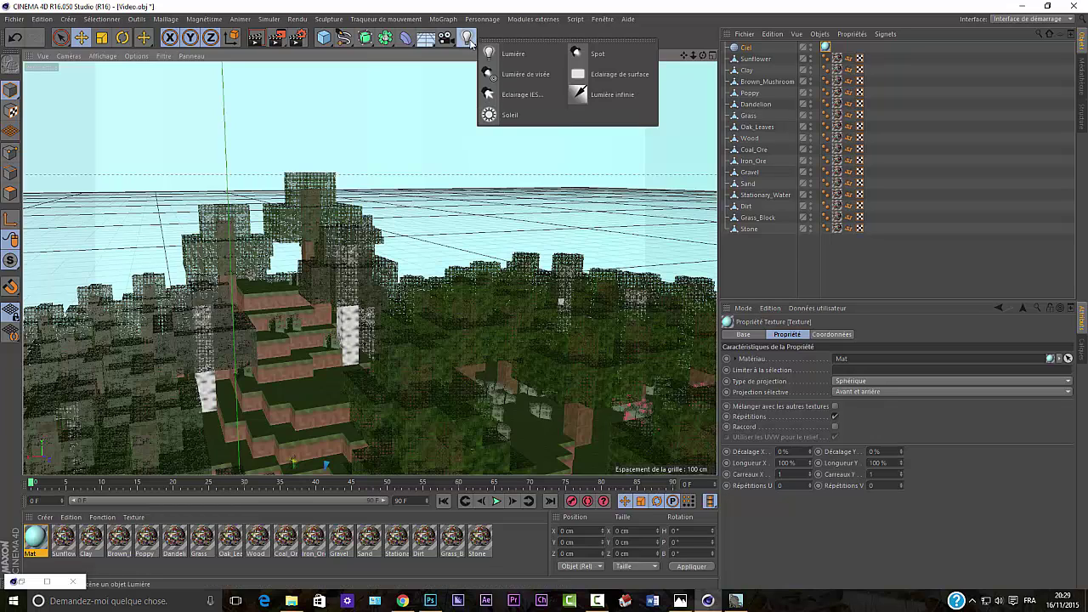
left_click(508, 117)
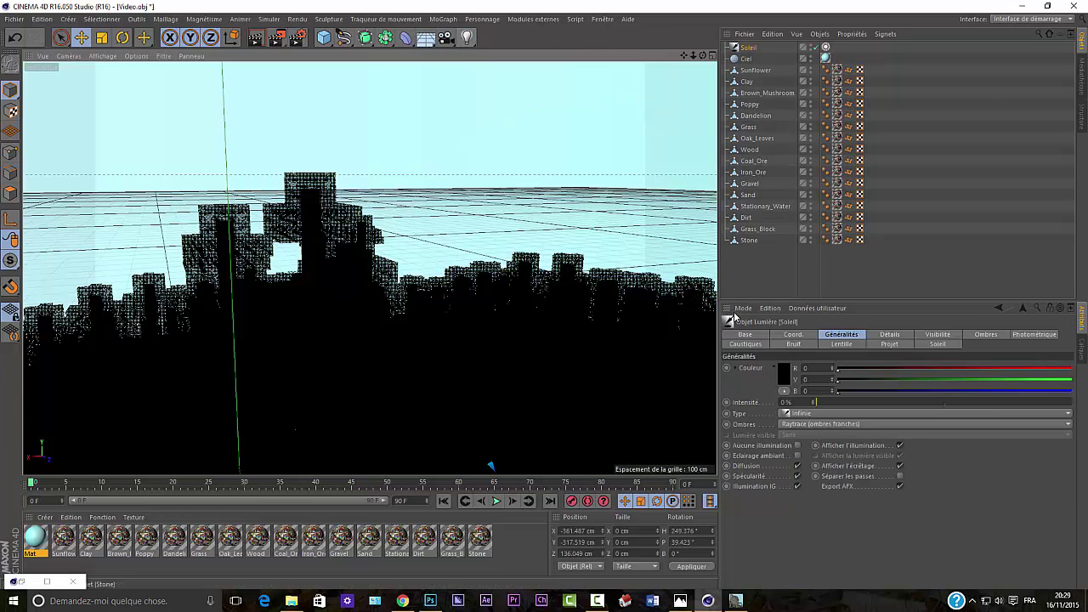
left_click(937, 343)
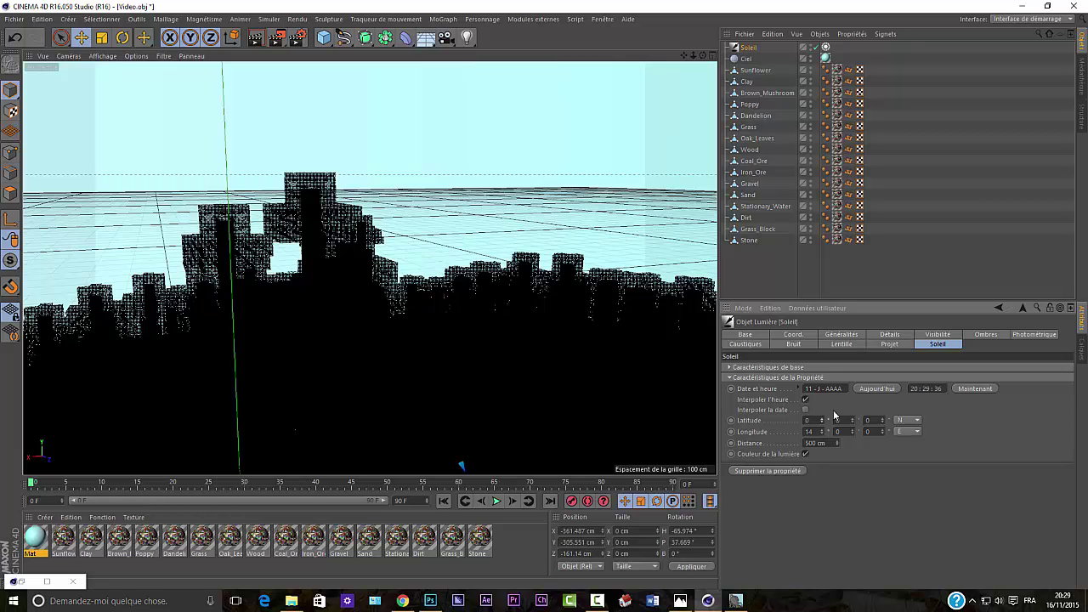
mouse_move(823, 433)
left_mouse_down()
mouse_move(823, 443)
mouse_move(823, 413)
left_mouse_up()
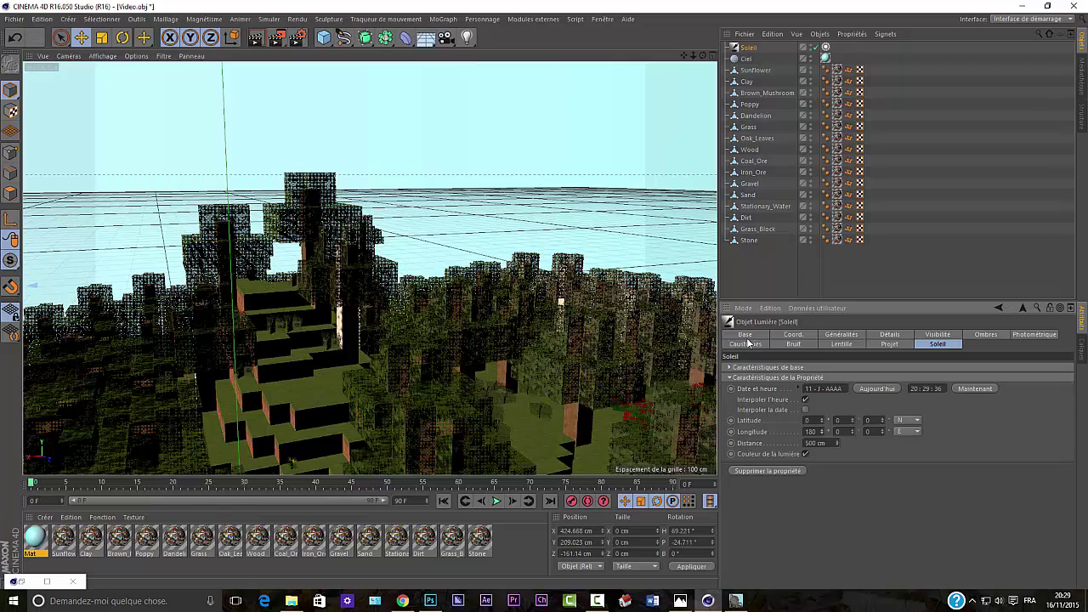
Set the sun's latitude to 54° S and its longitude direction to O (west).
scroll(370, 268, "up", 10)
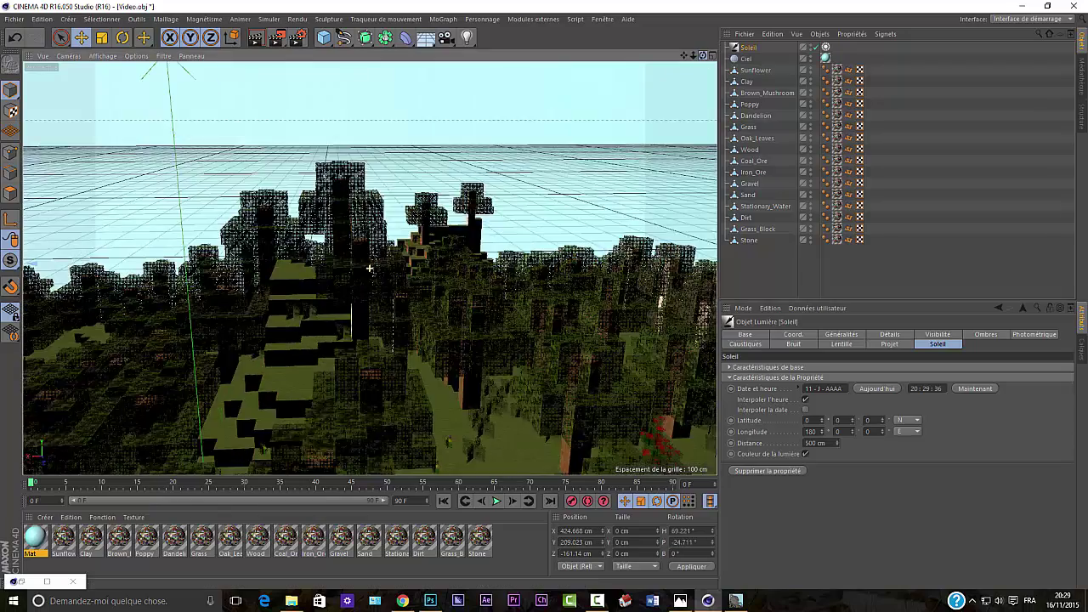
scroll(369, 268, "down", 10)
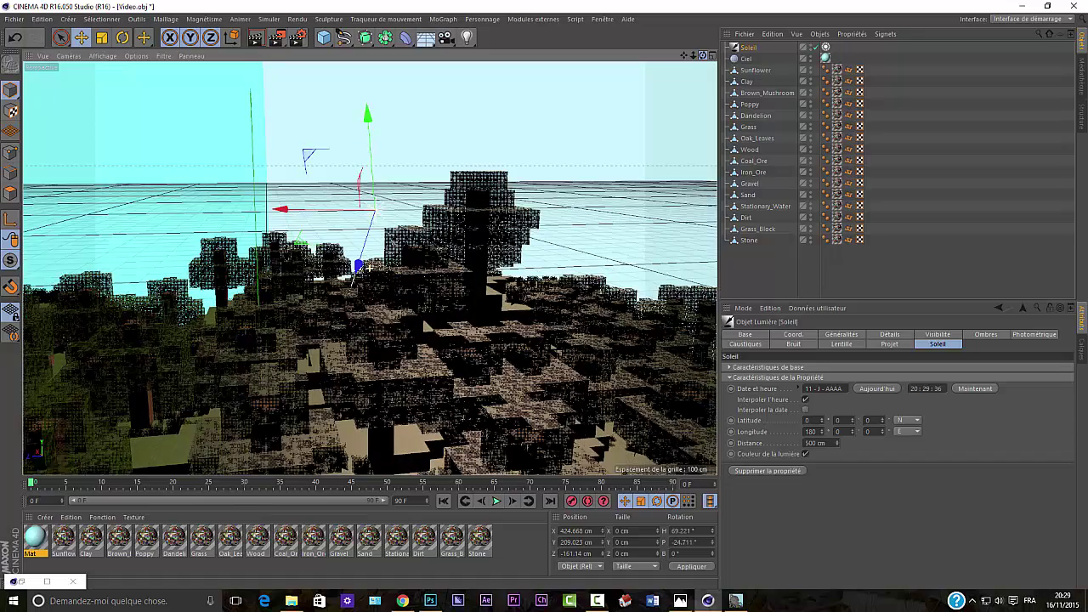
mouse_move(704, 55)
left_mouse_down()
mouse_move(765, 56)
mouse_move(722, 57)
left_mouse_up()
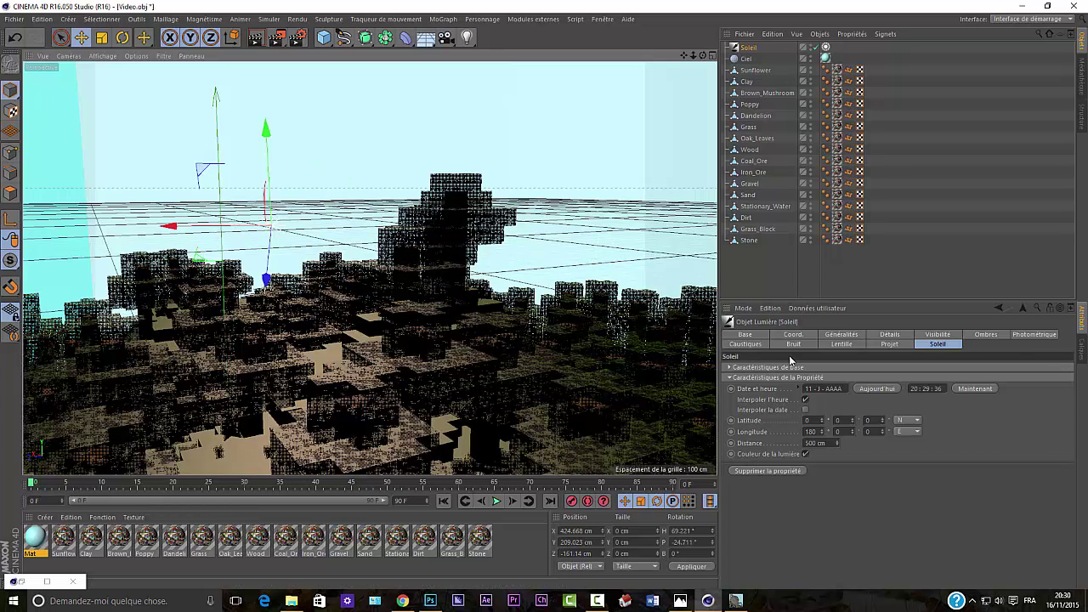
left_click(915, 422)
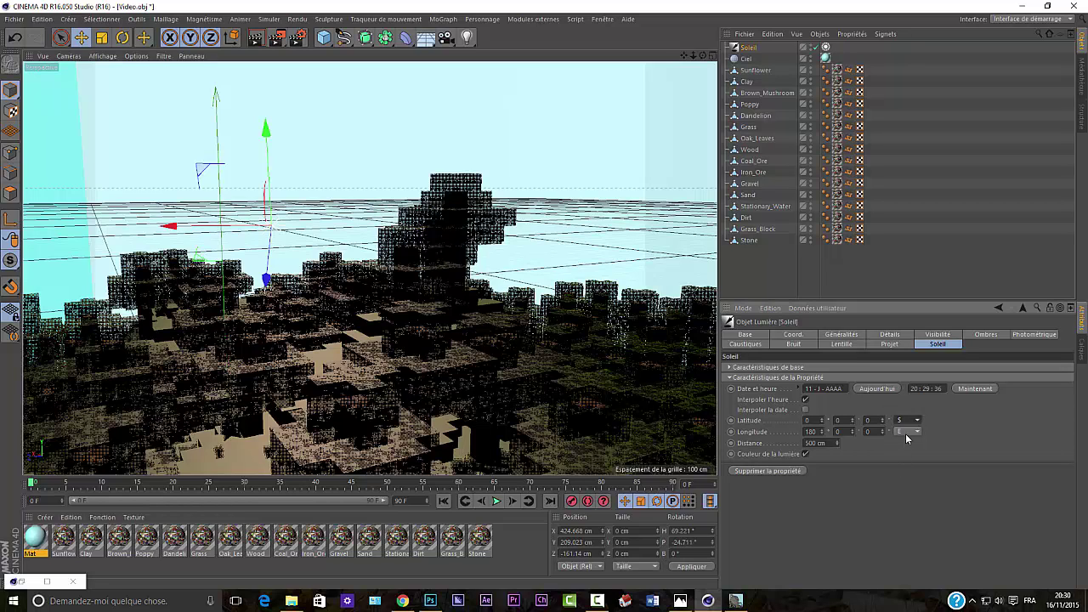
left_click(908, 431)
left_click_drag(823, 423, 823, 383)
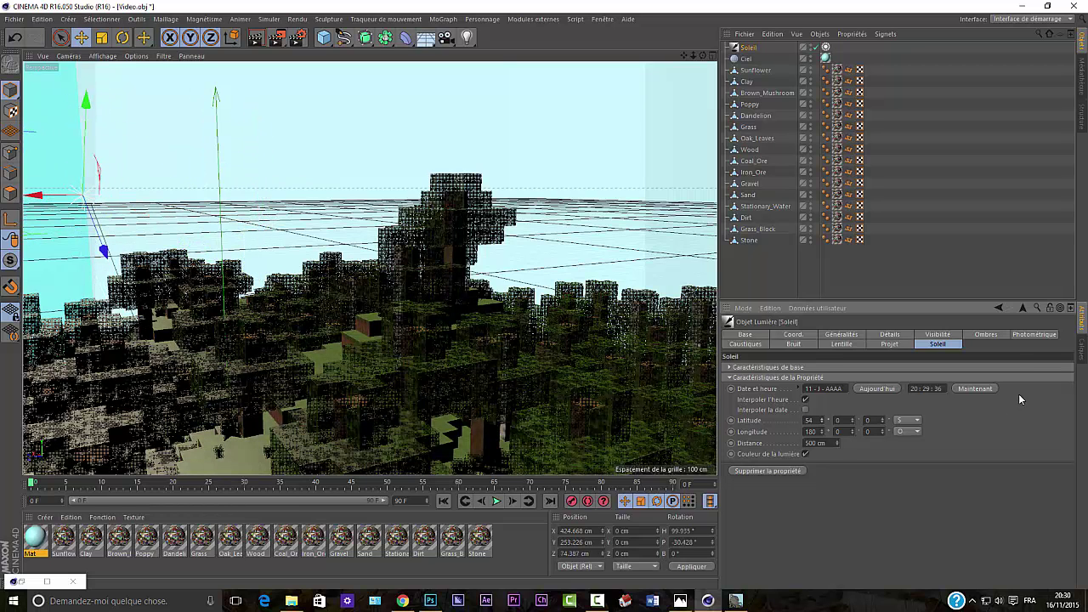
Review the sun's shadow type and shadow colour, keeping Raytrace (ombres franches) and black.
left_click(999, 337)
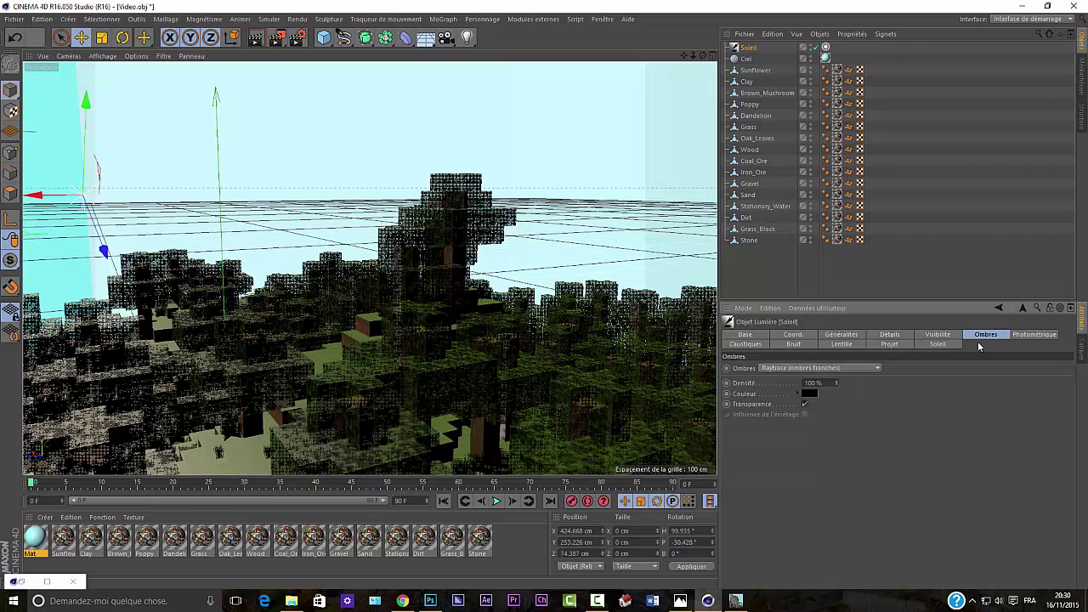
left_click(861, 373)
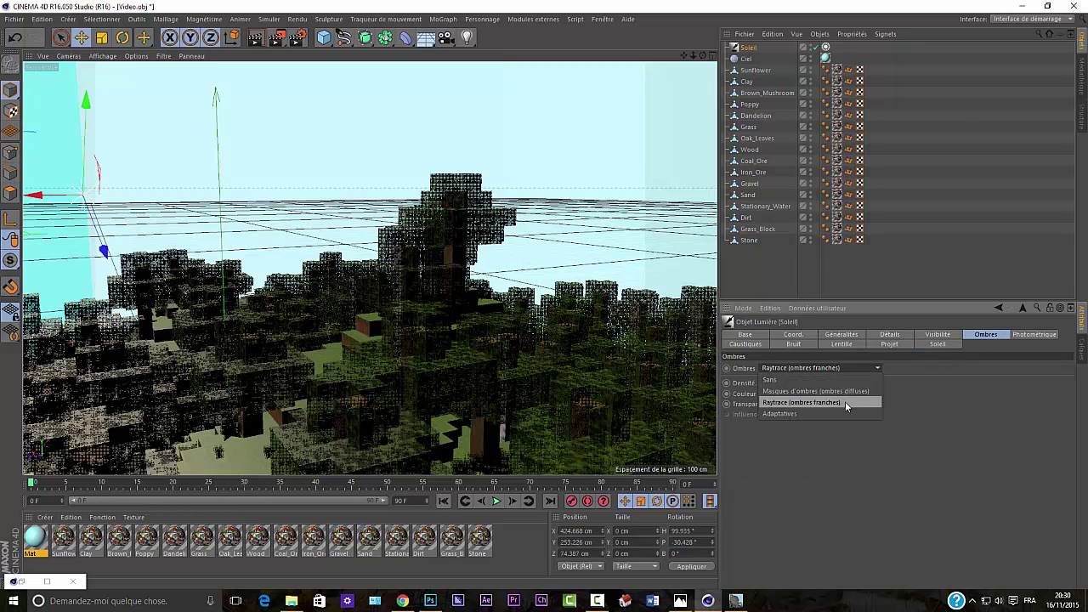
left_click(846, 407)
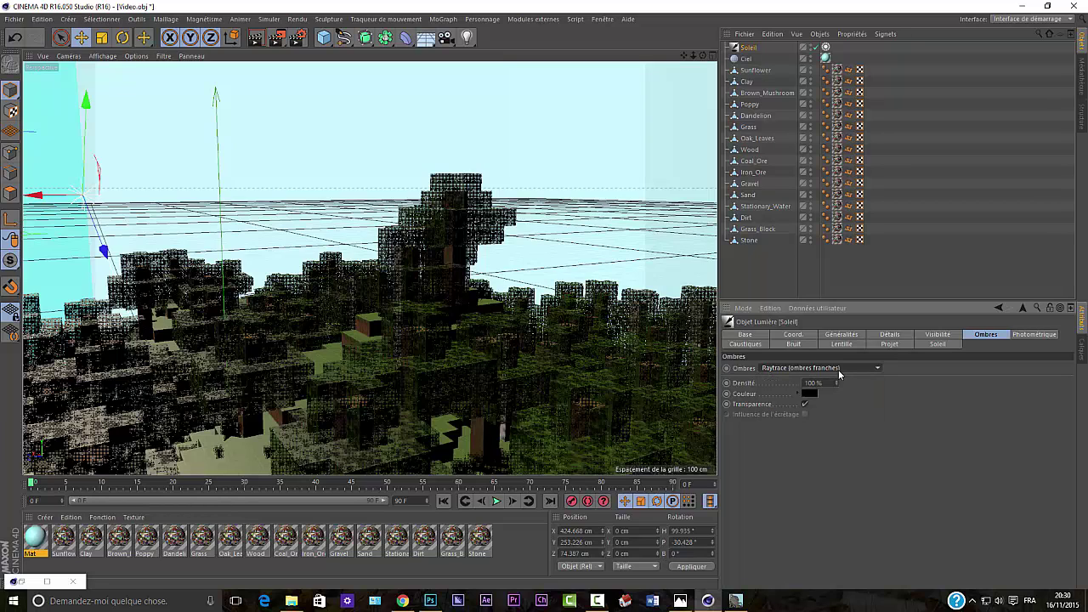
left_click(810, 393)
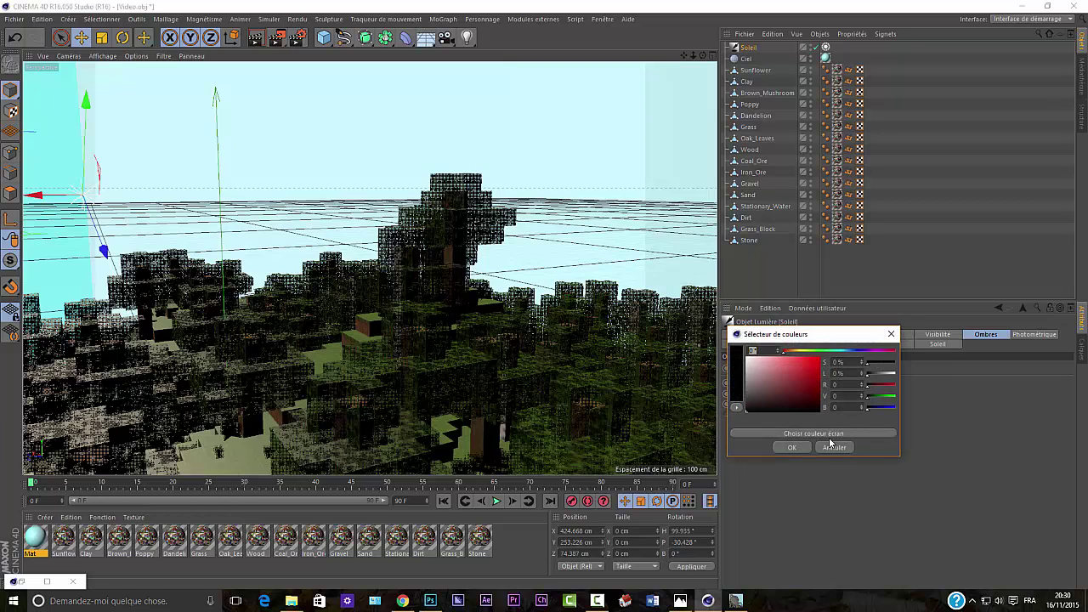
left_click(792, 445)
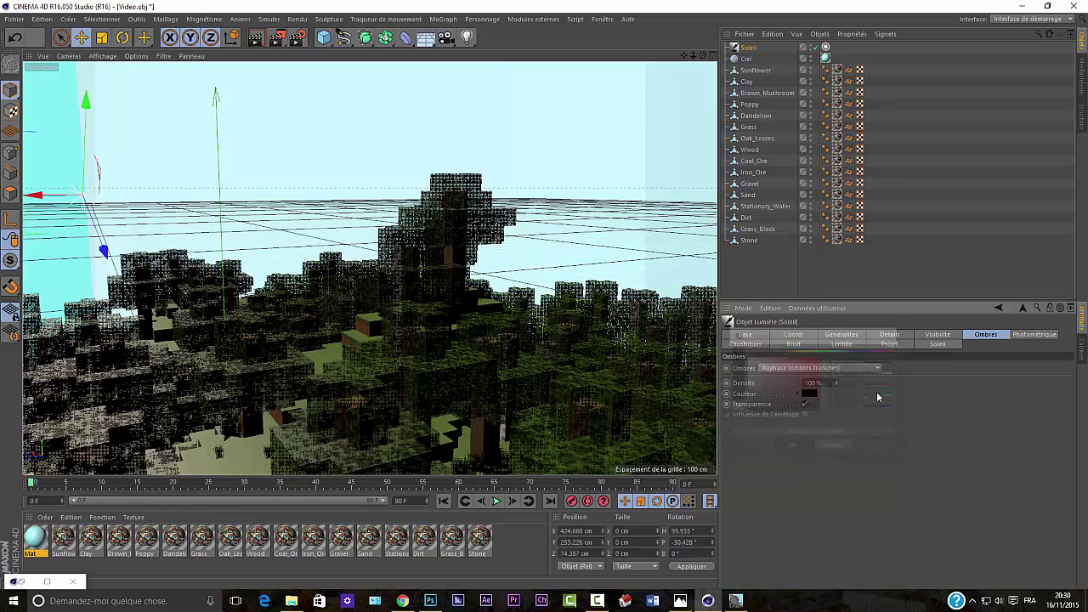
left_click(937, 346)
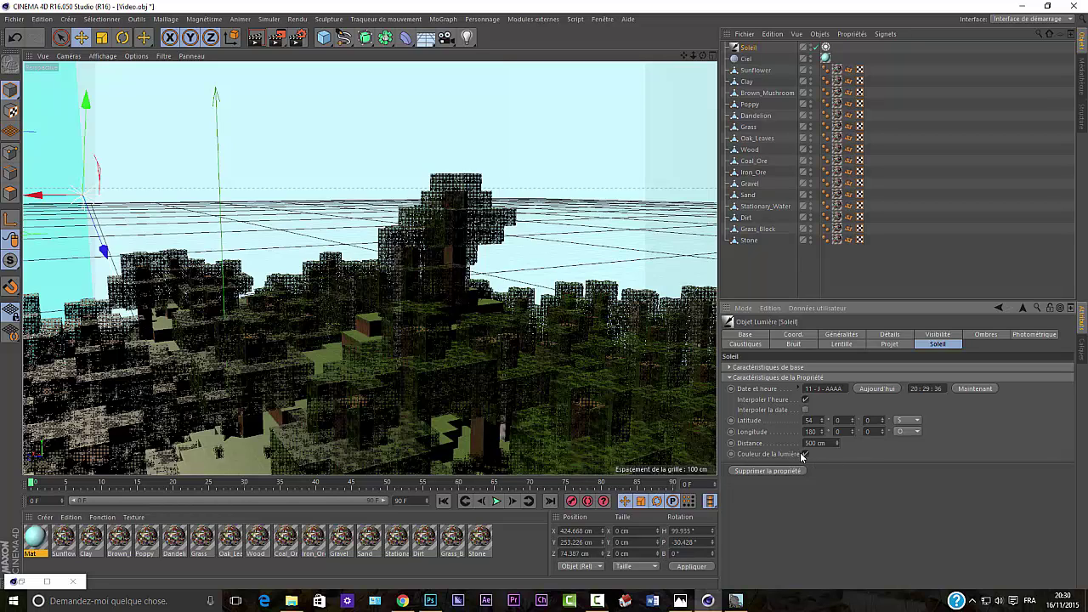
left_click(746, 334)
Try orange, RGB 255, 112, 0, and pure white as the sun's light colour.
left_click(825, 336)
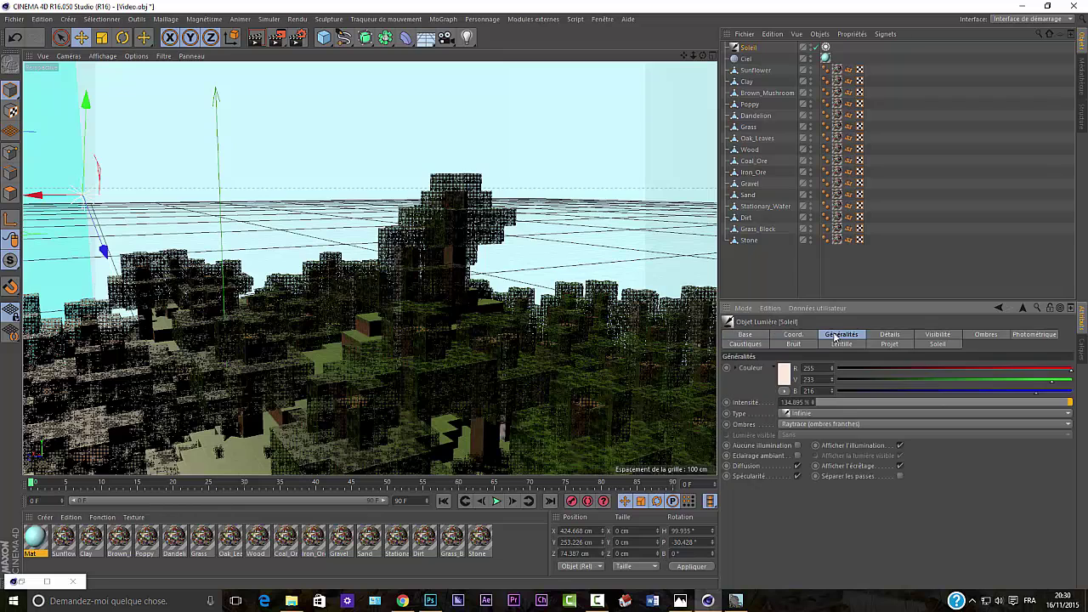
left_click(783, 374)
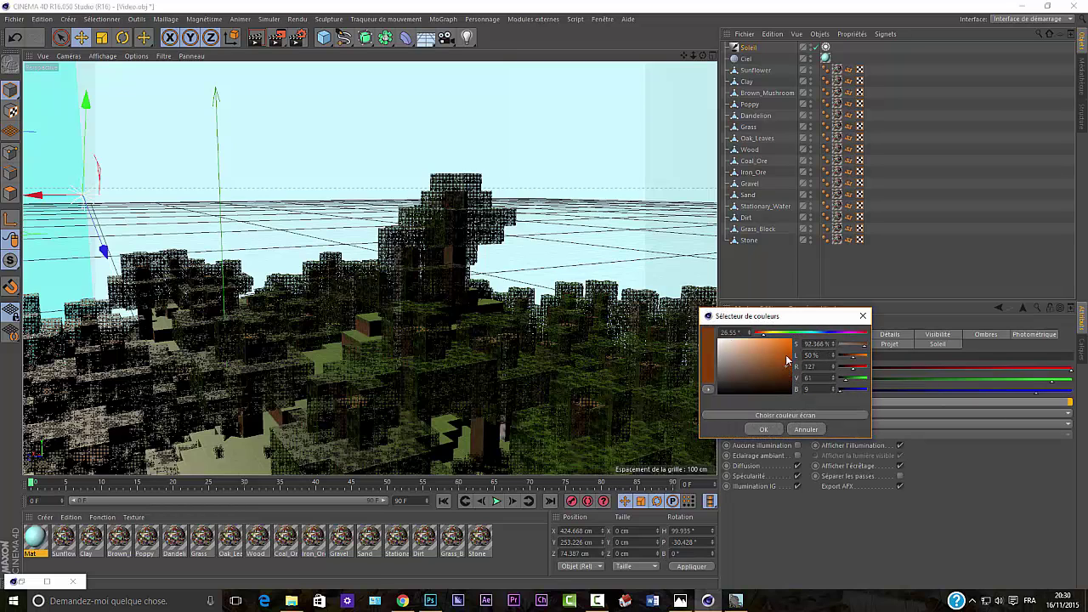
left_click(763, 429)
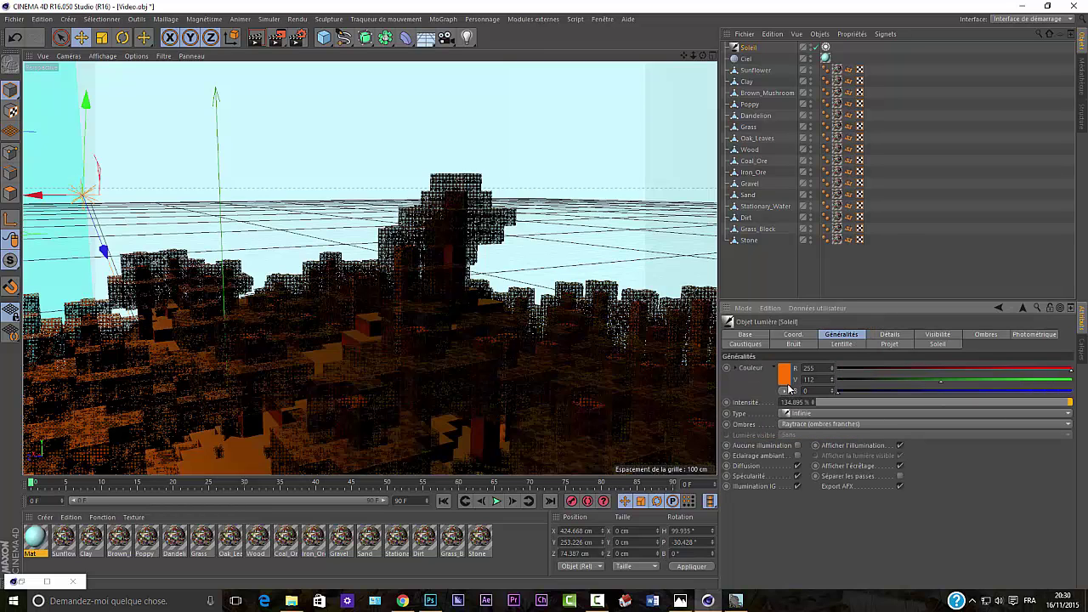
left_click(786, 377)
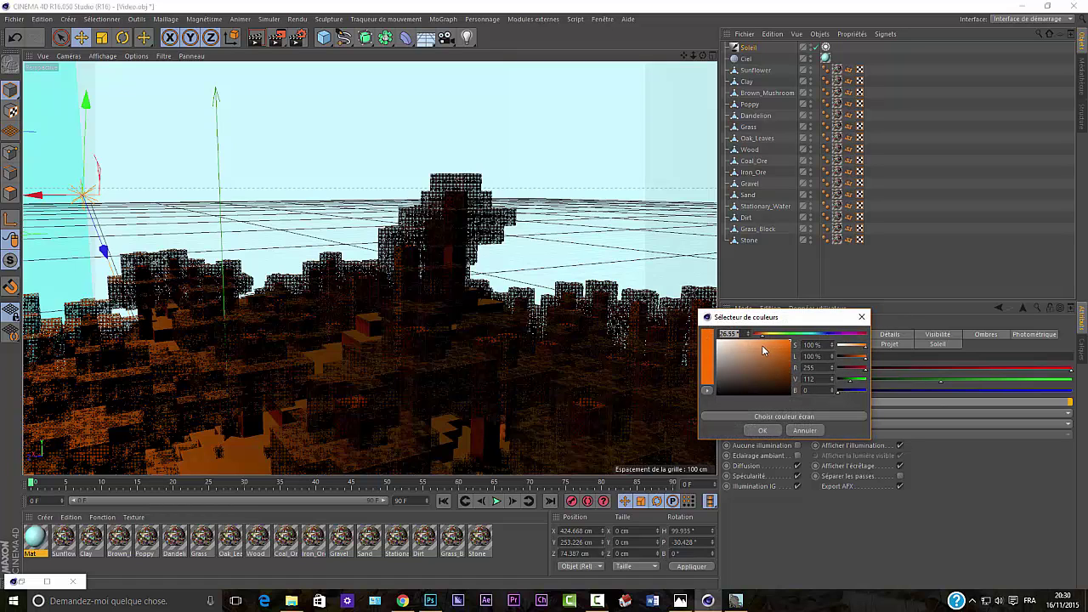
left_click_drag(763, 349, 717, 334)
left_click(764, 430)
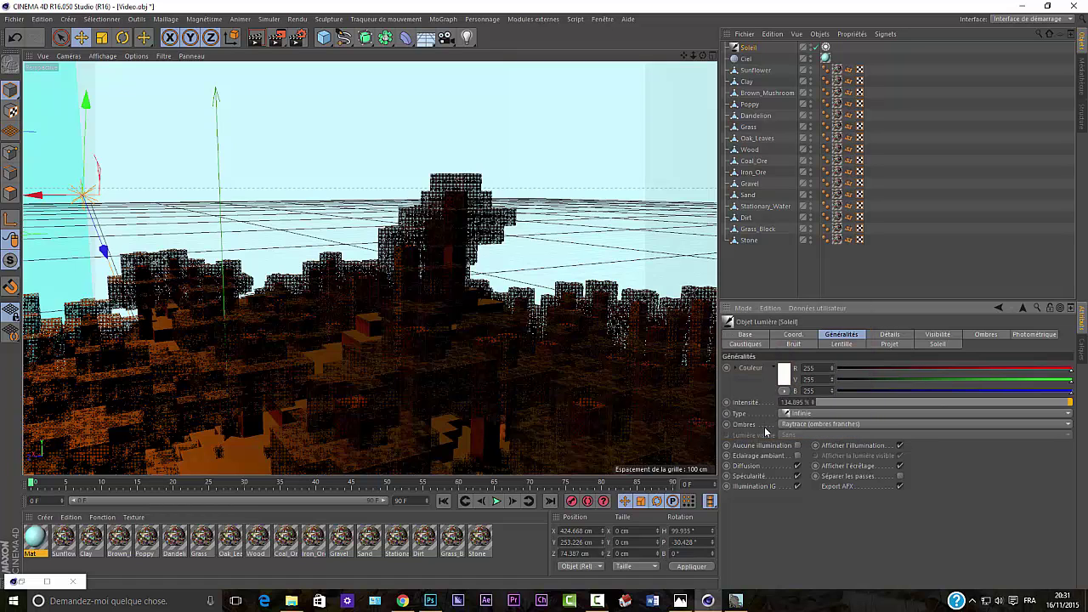
Set the sun's light colour to pale yellow, RGB 231, 219, 157, and render the perspective view to check it.
left_click(781, 371)
left_click_drag(758, 358, 736, 352)
left_click(763, 333)
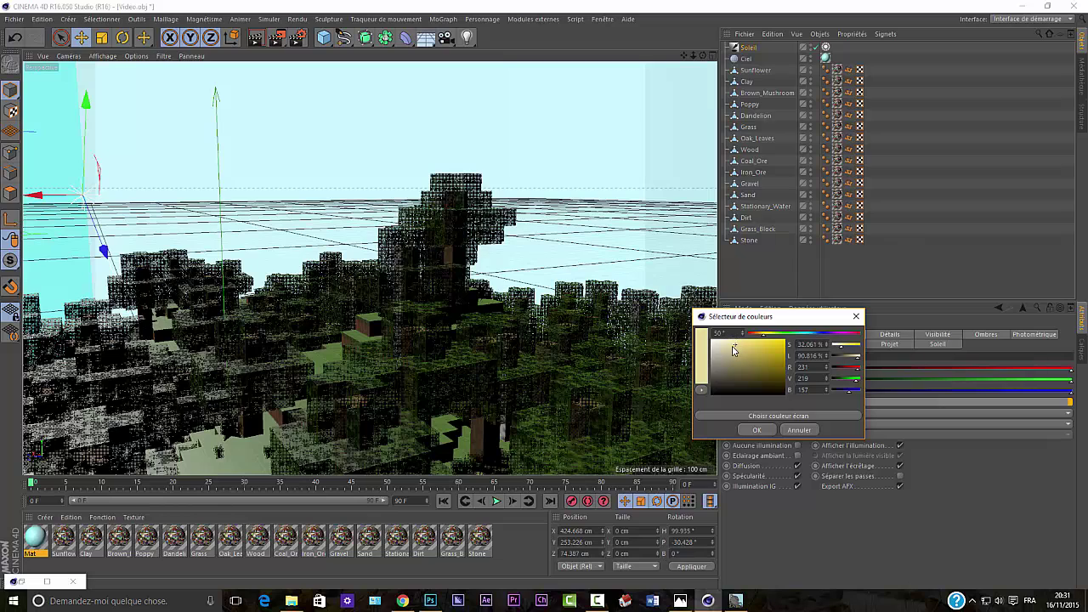
left_click(763, 431)
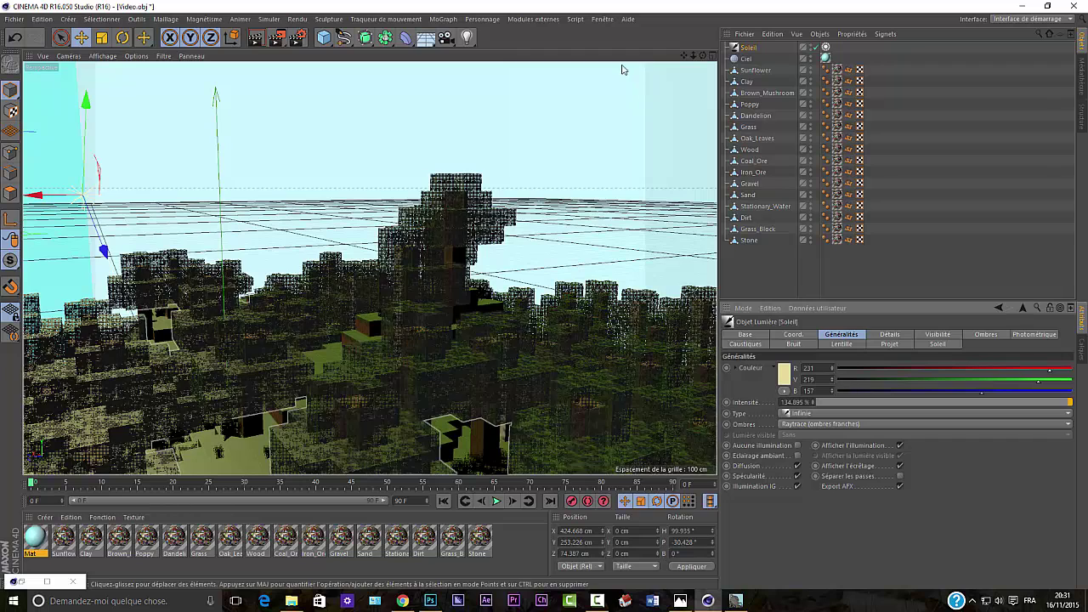
left_click(256, 39)
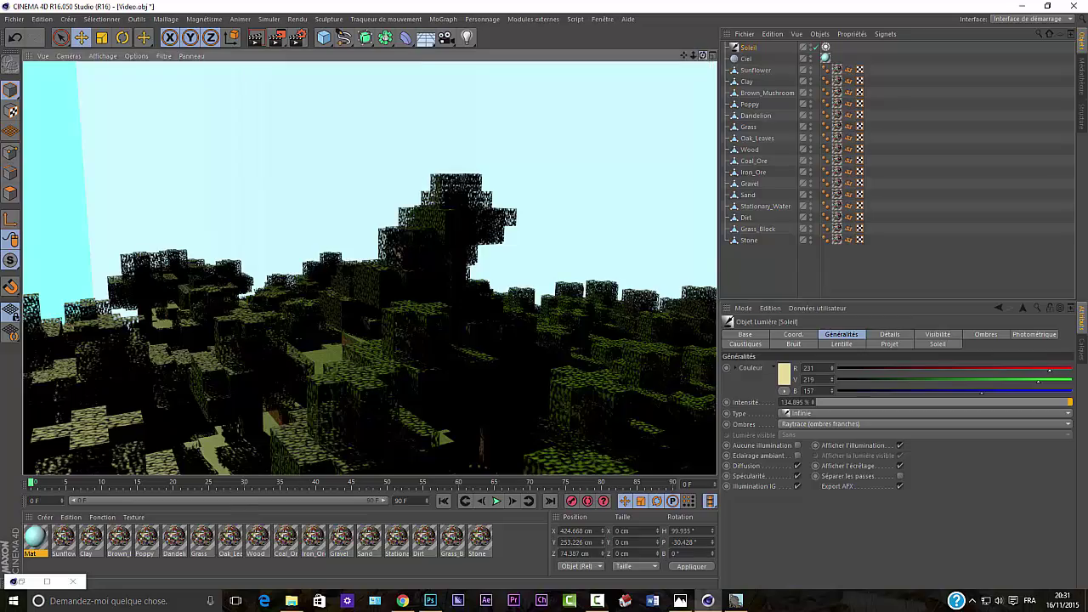
Set the render output to the HDV/HDTV 720 29.97 preset and the frame range to Toutes les images (all frames).
left_click_drag(702, 55, 370, 234)
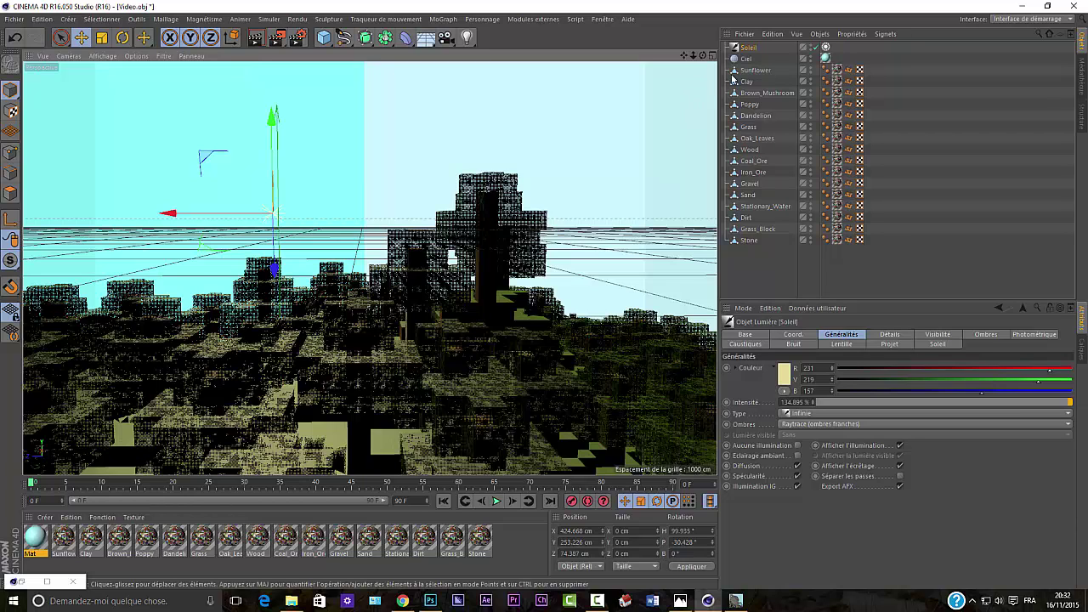
left_click(297, 40)
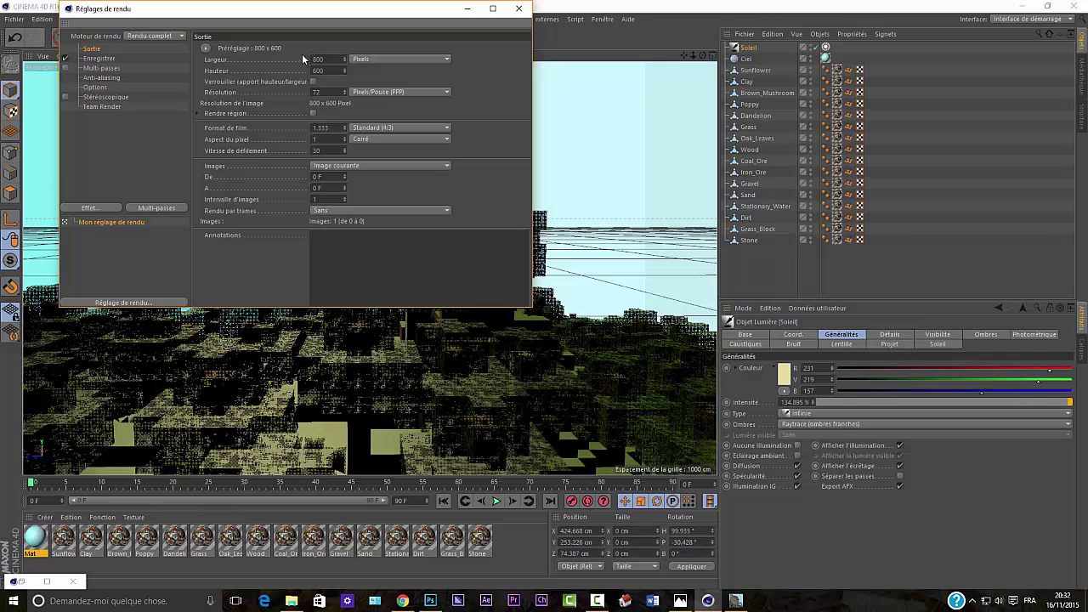
left_click(206, 48)
mouse_move(228, 69)
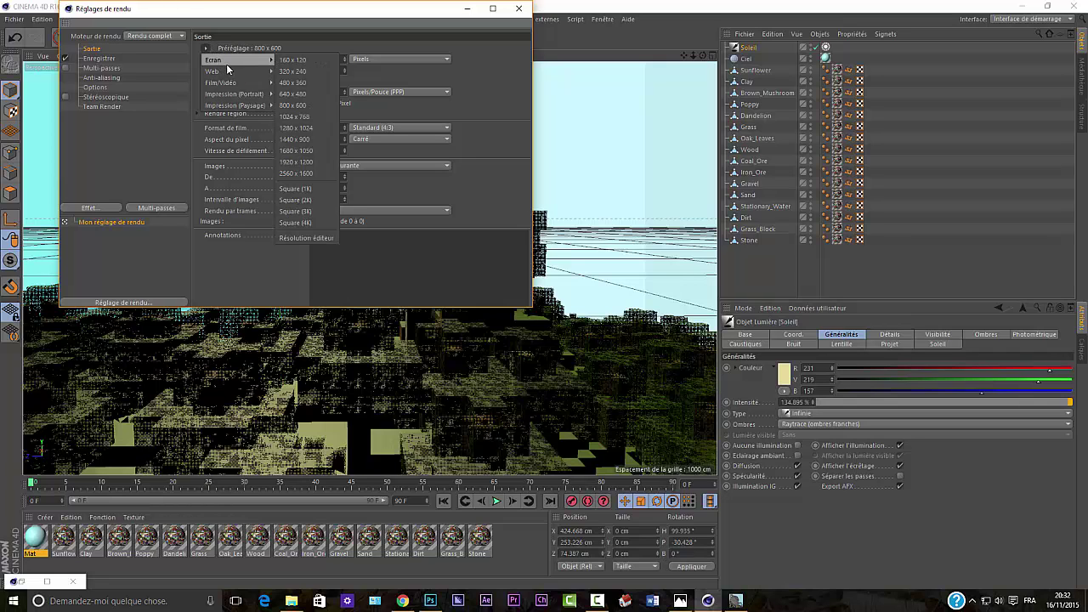
mouse_move(261, 85)
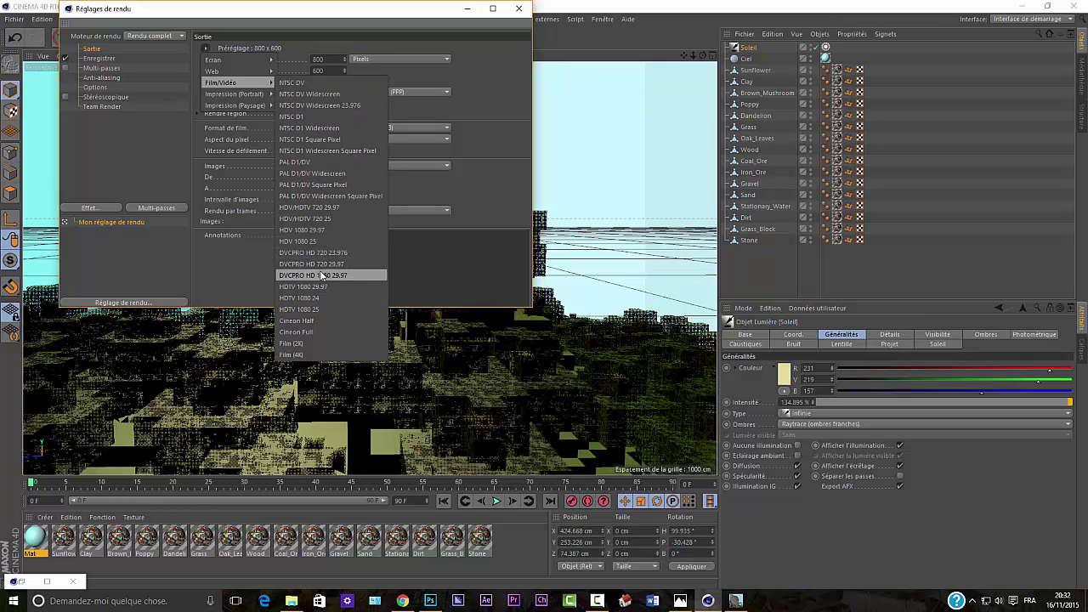
left_click(305, 209)
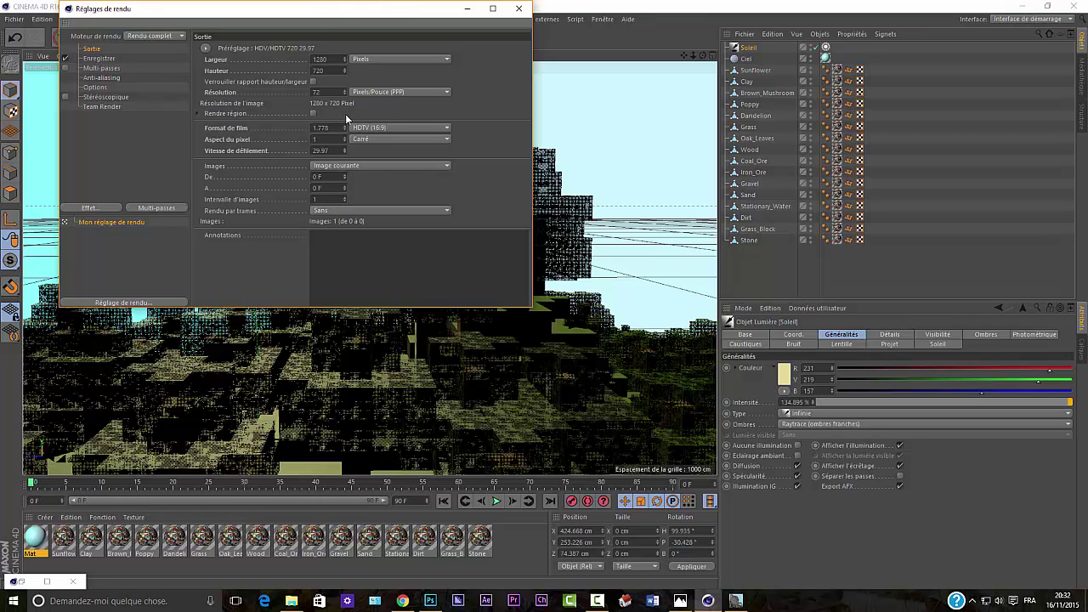
left_click(405, 165)
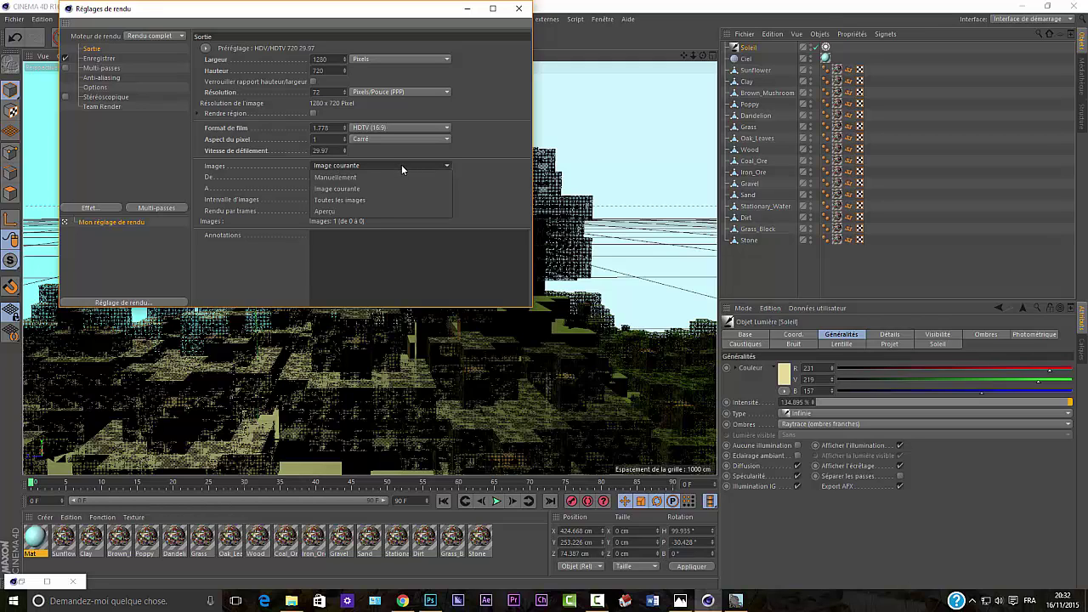
left_click(374, 199)
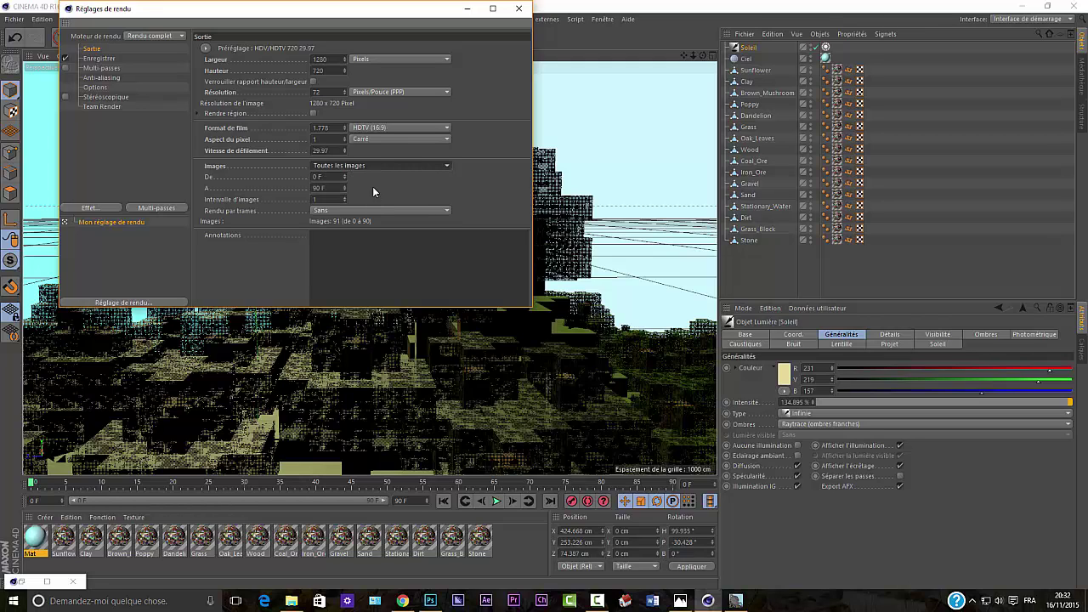
Set the file format for the saved render to JPEG.
left_click(100, 58)
left_click(348, 80)
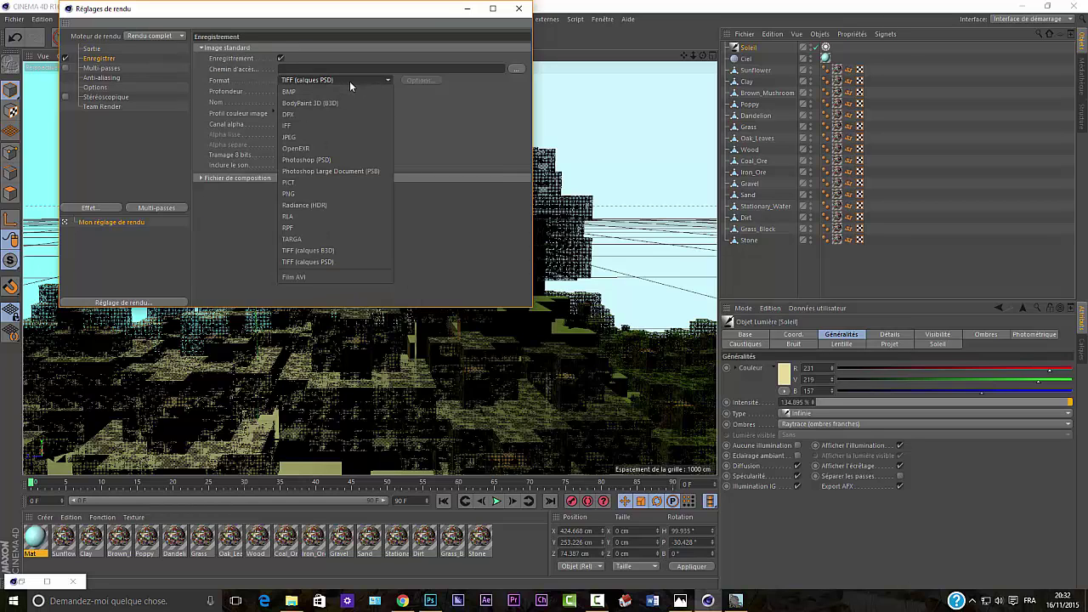
left_click(328, 137)
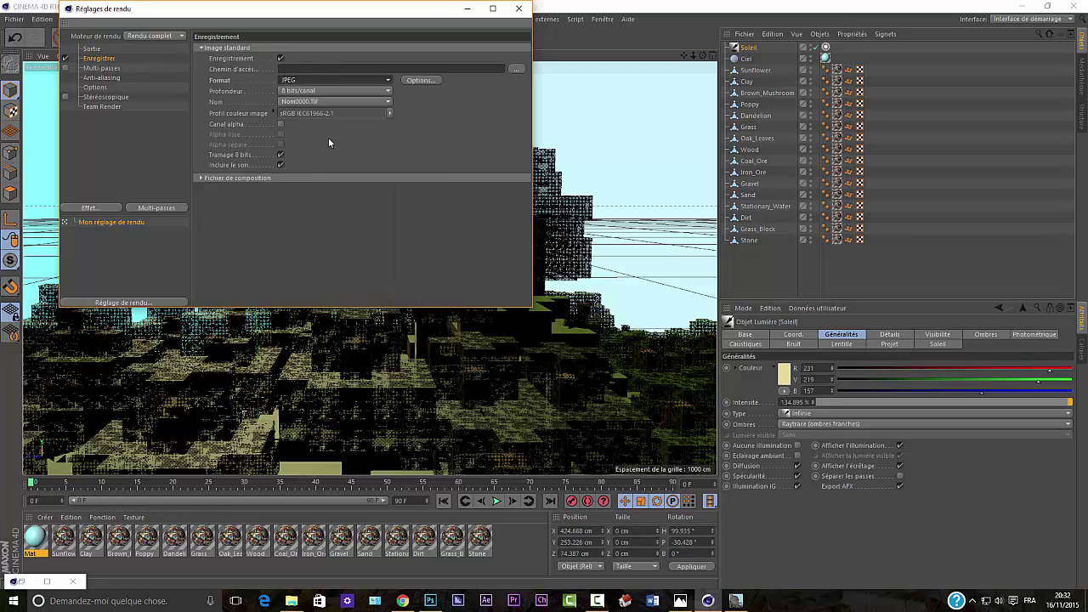
left_click(327, 79)
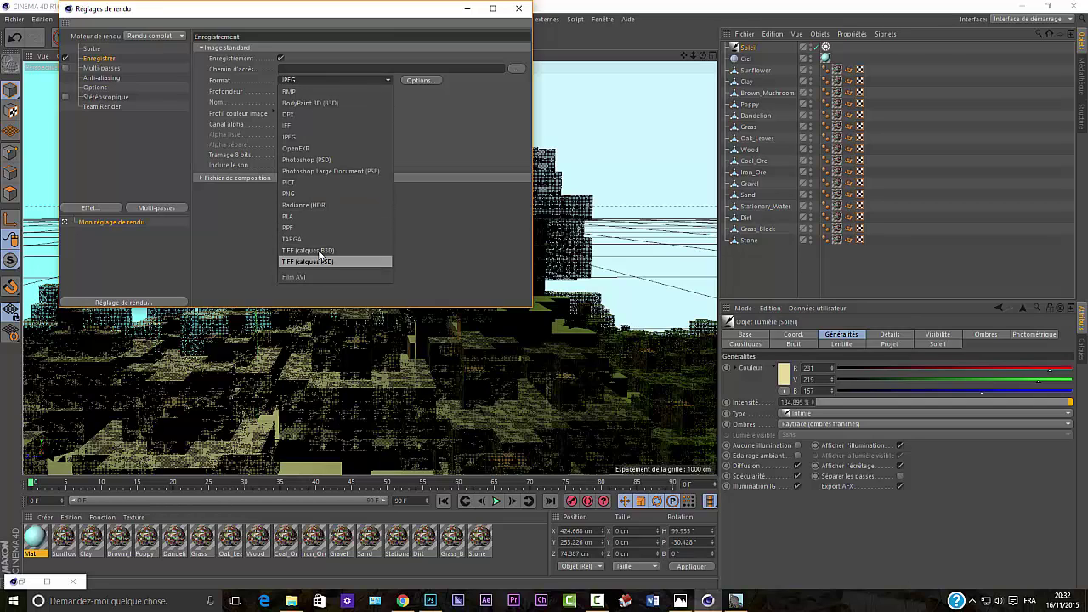
left_click(304, 137)
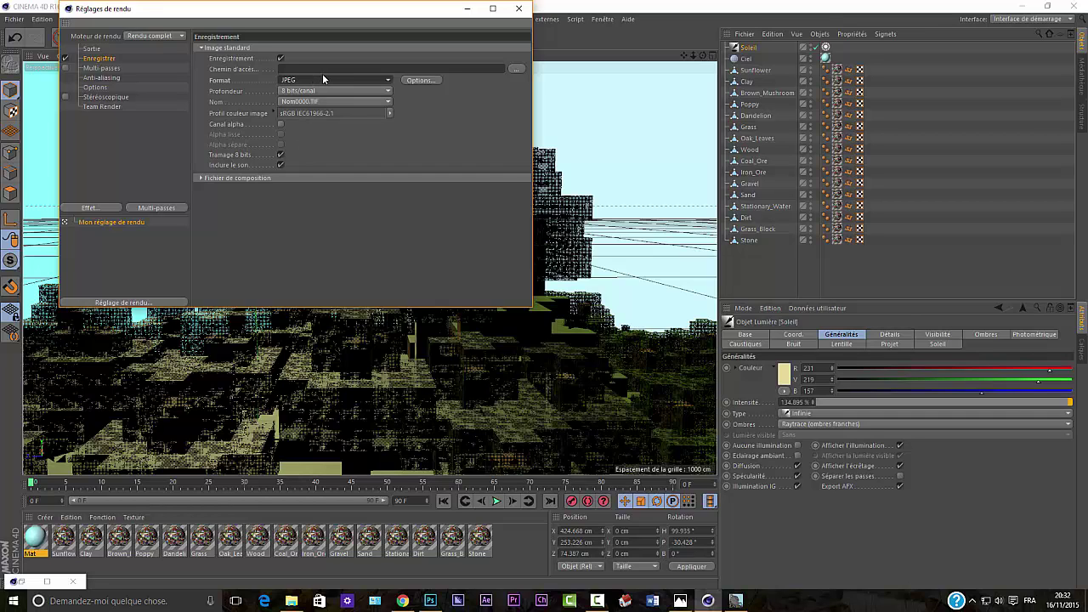
Set the render's save path to a file named Video Tuto on the Desktop (Bureau).
left_click(516, 68)
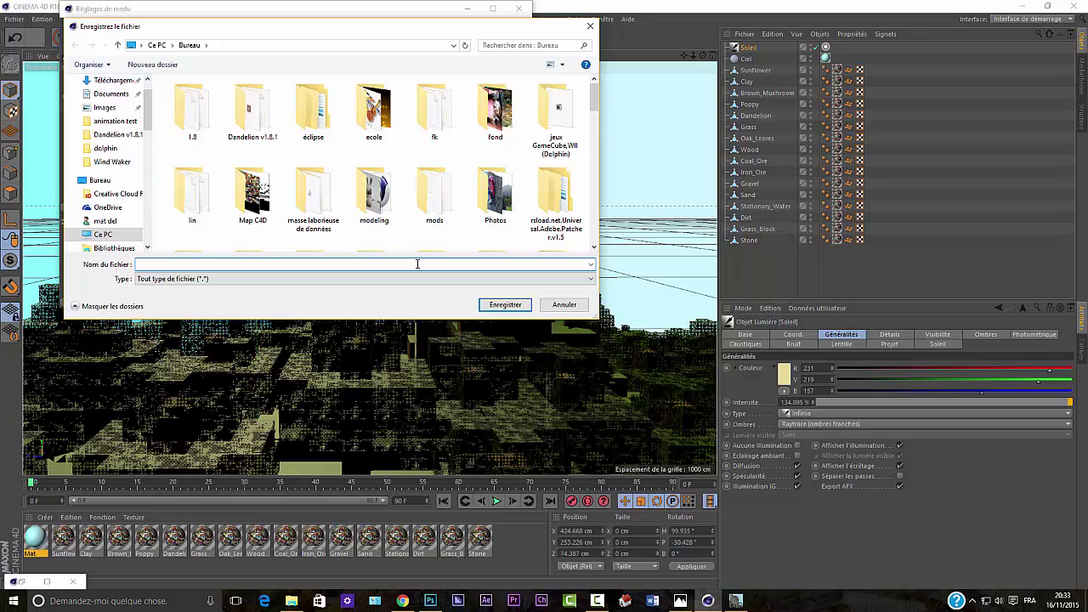
type("Vi")
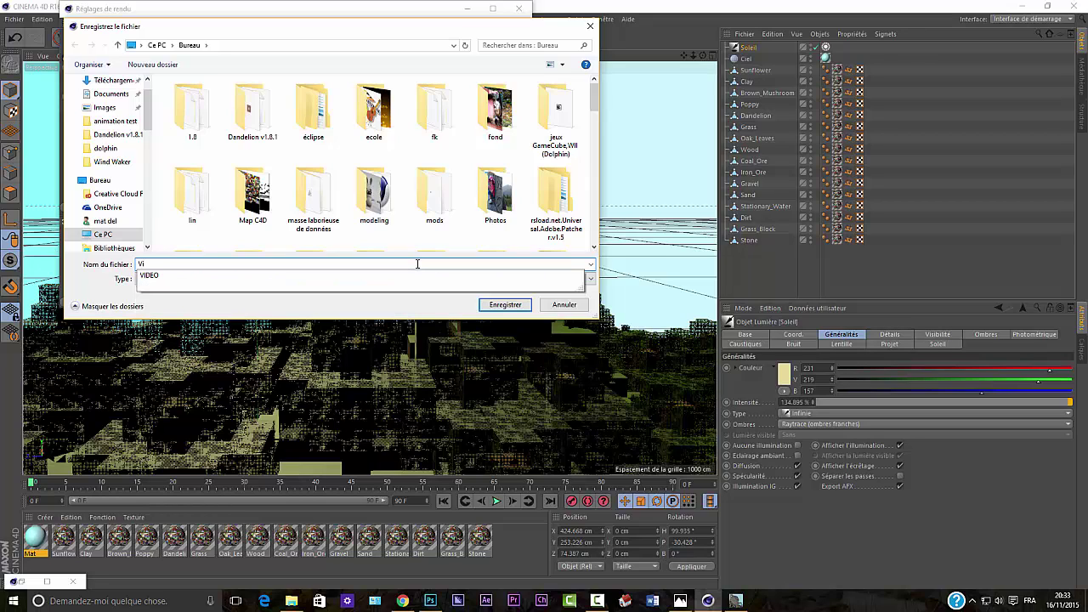
type("deo T")
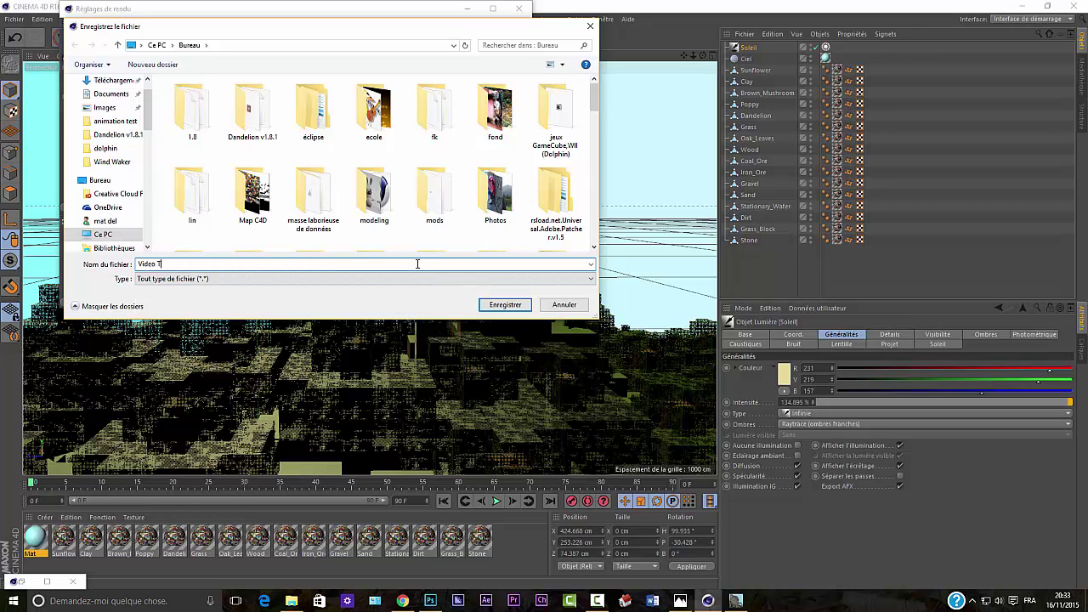
type("uto")
left_click(512, 306)
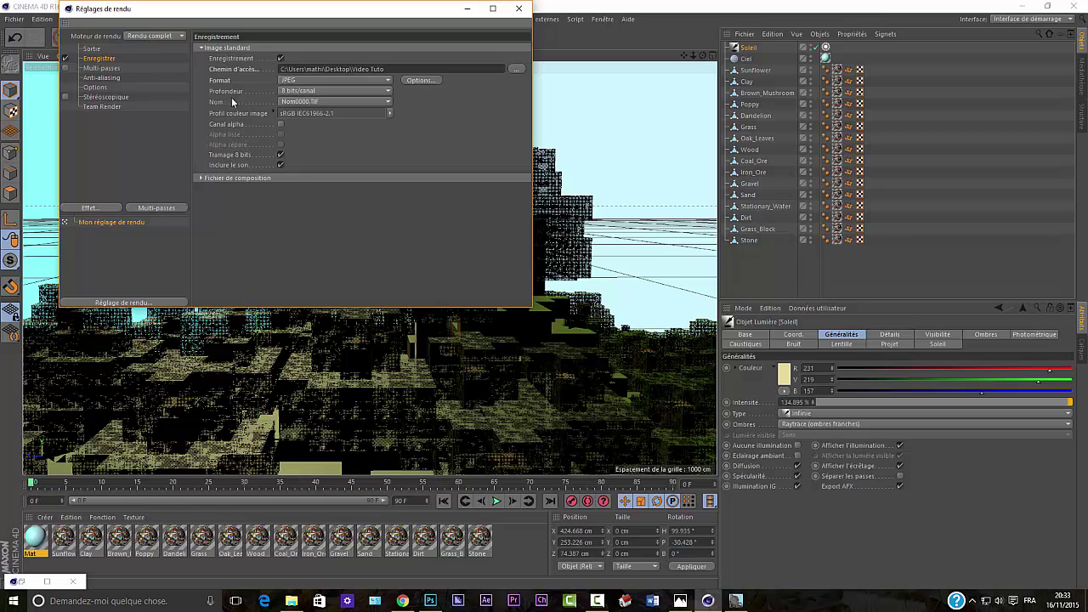
Set the render anti-aliasing to Au mieux with a maximum level of 2x2 and the Image fixe filter.
left_click(117, 69)
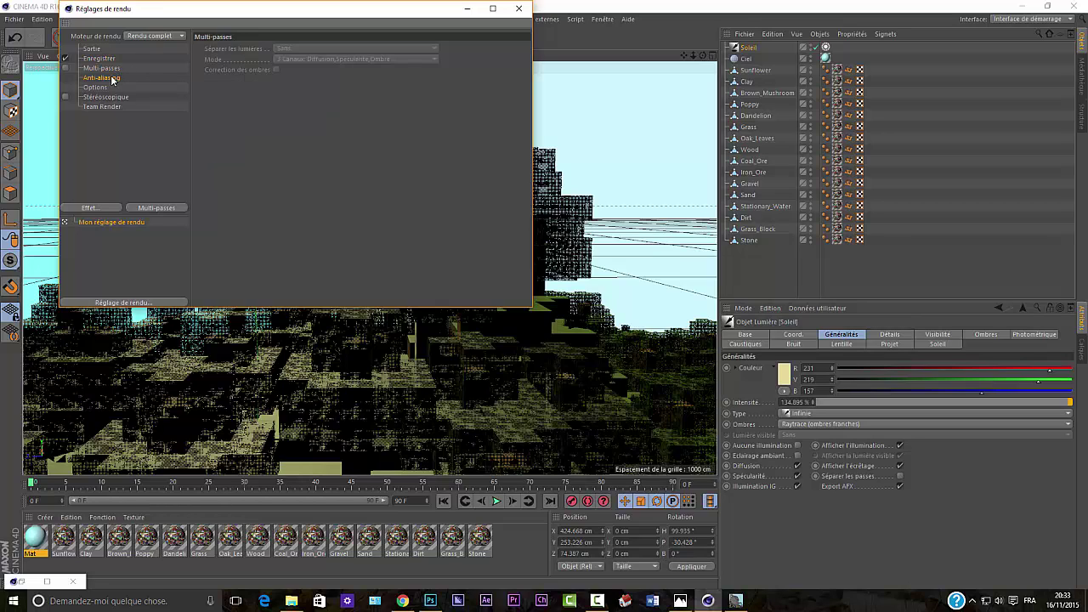
left_click(112, 79)
left_click(307, 50)
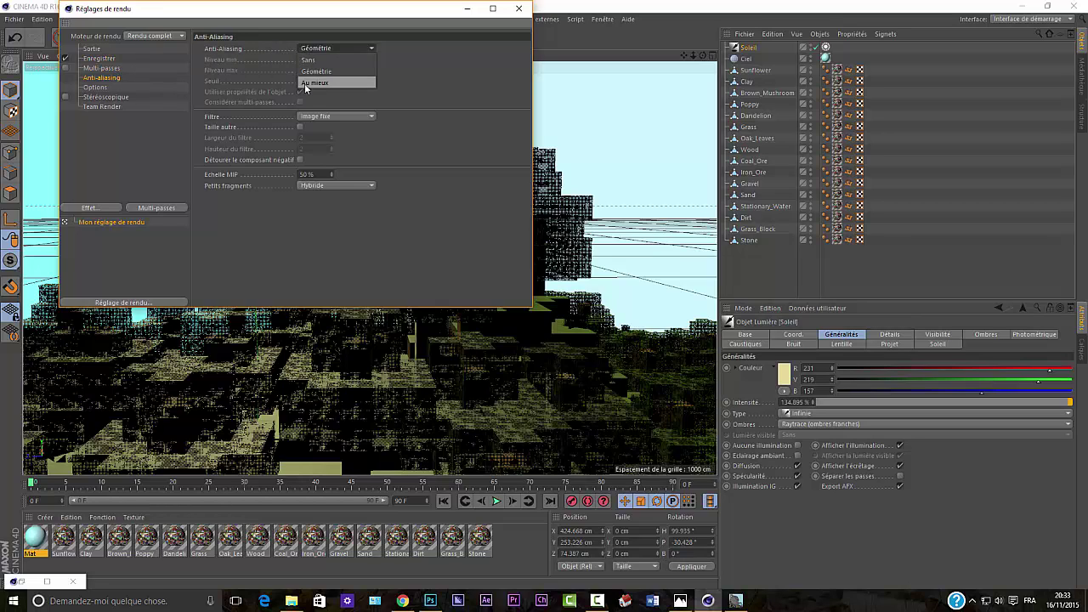
left_click(306, 84)
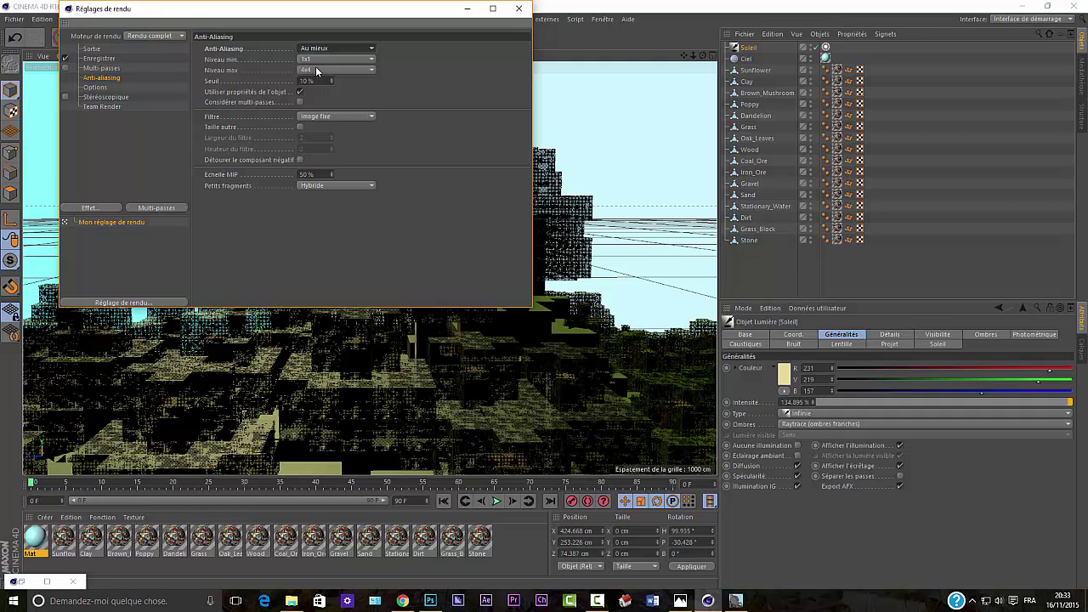
left_click(317, 71)
left_click(315, 91)
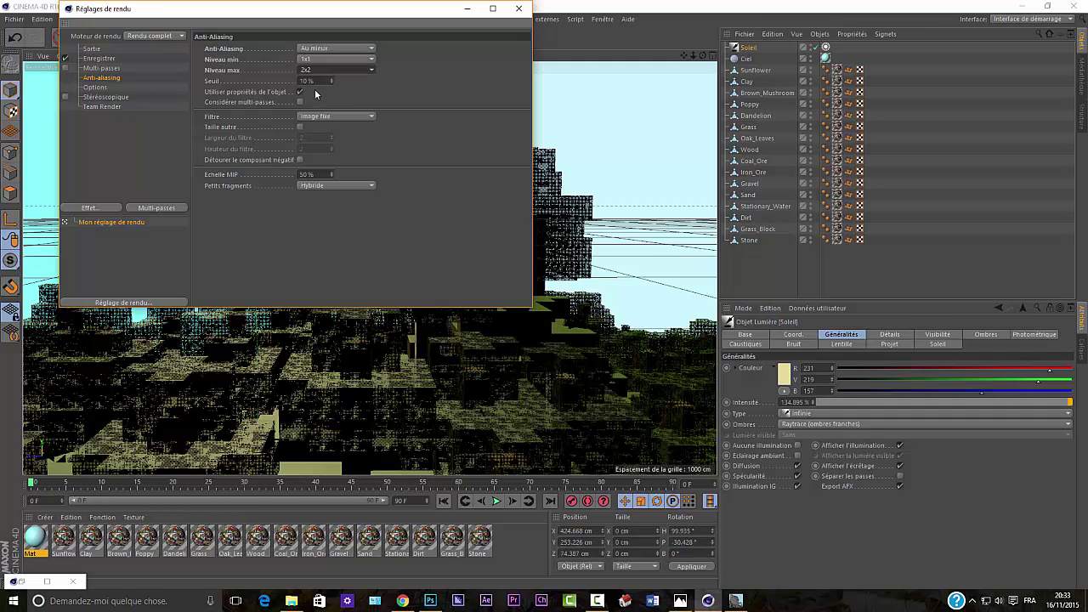
left_click(322, 116)
left_click(318, 121)
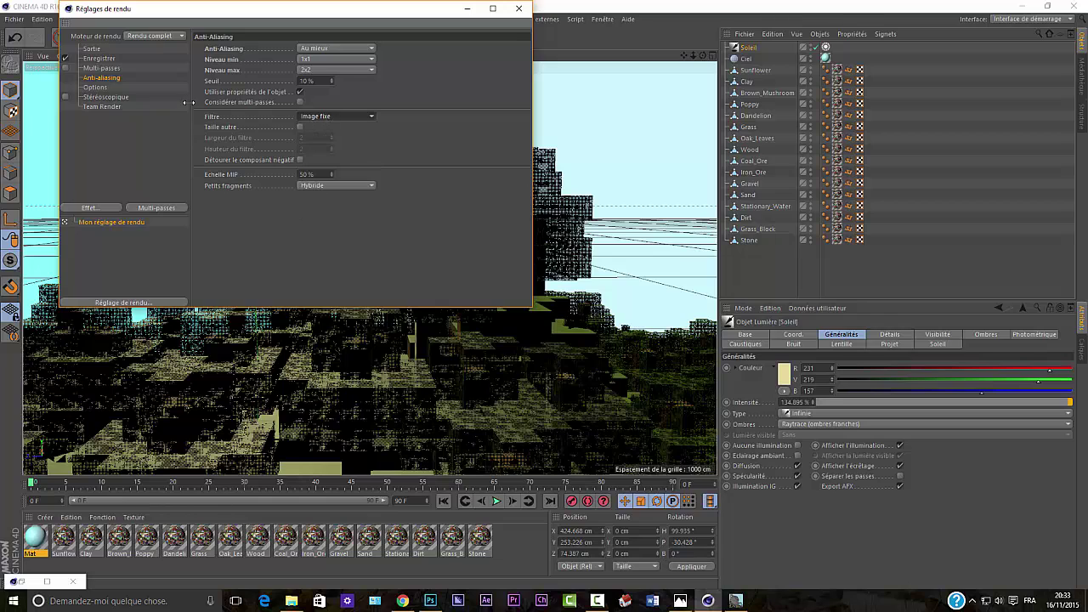
Add the Illumination globale effect to the render settings and minimise the settings window.
left_click(89, 209)
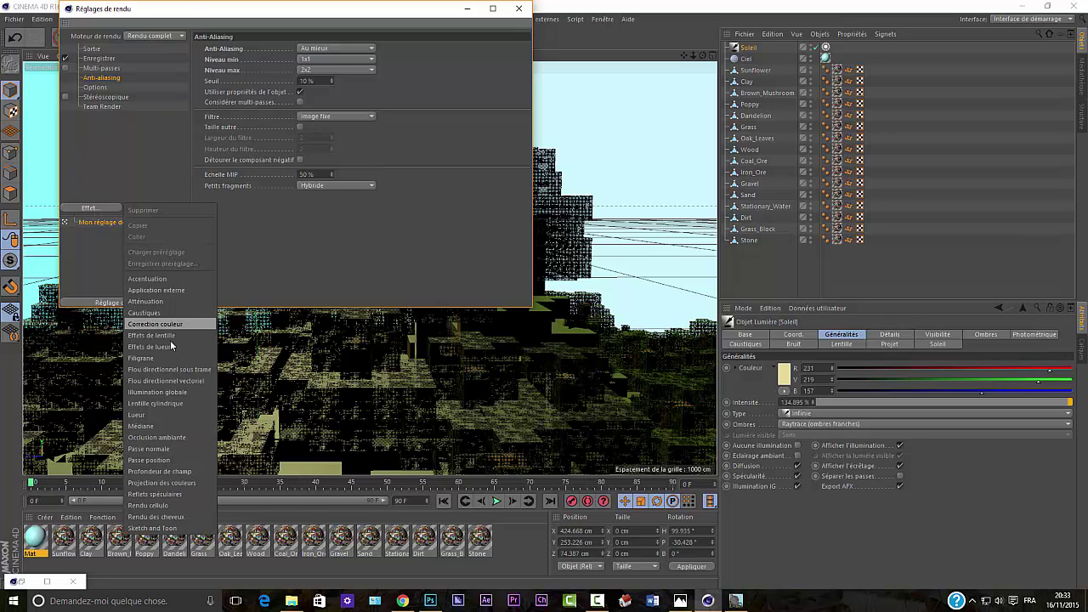
left_click(157, 392)
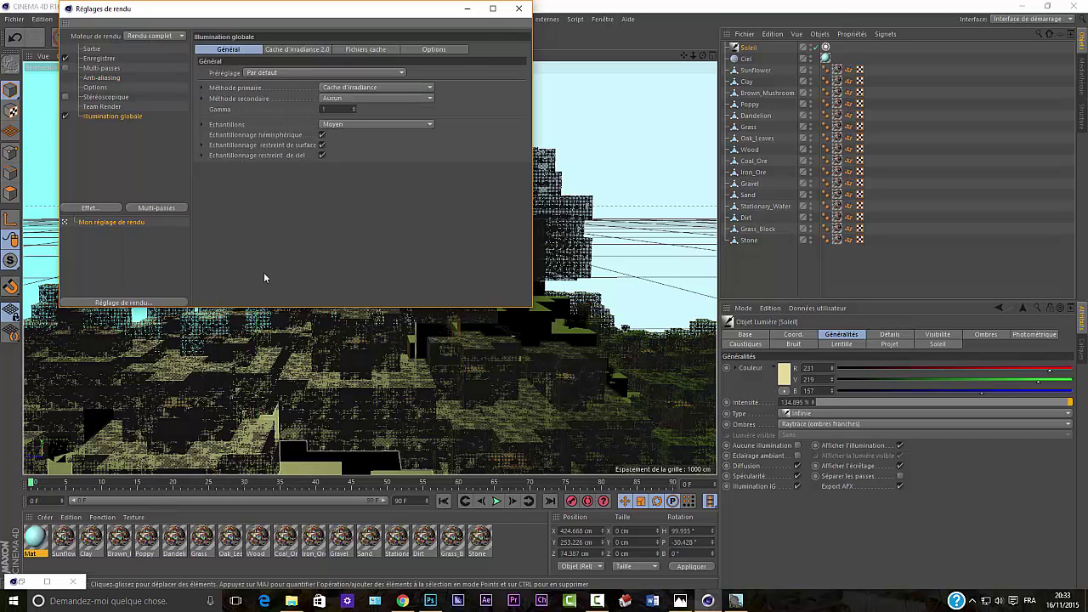
left_click(468, 8)
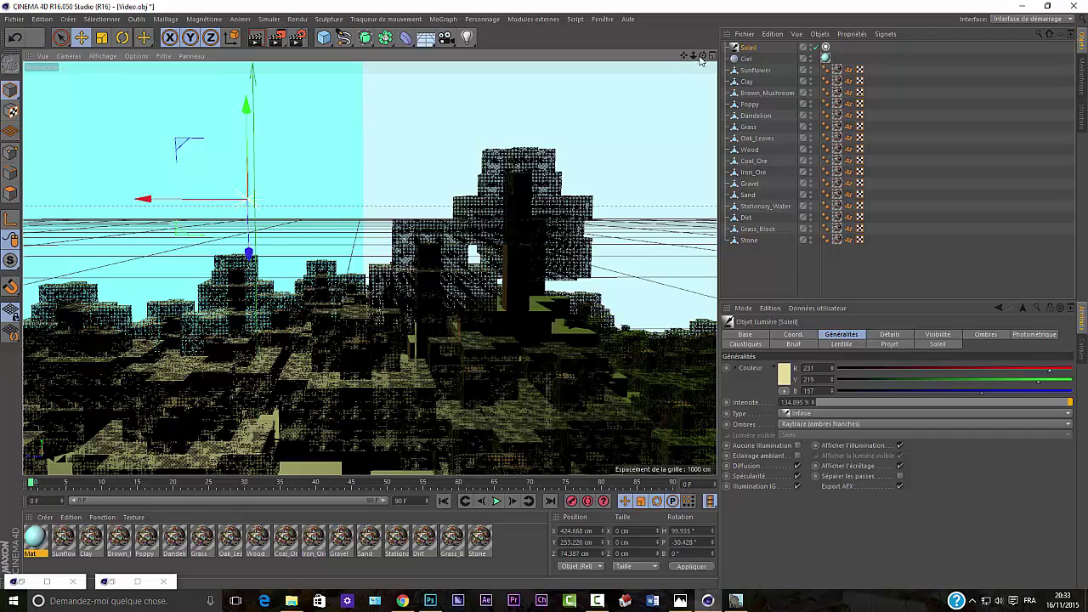
mouse_move(703, 56)
left_mouse_down()
mouse_move(681, 59)
mouse_move(702, 66)
mouse_move(703, 56)
left_mouse_up()
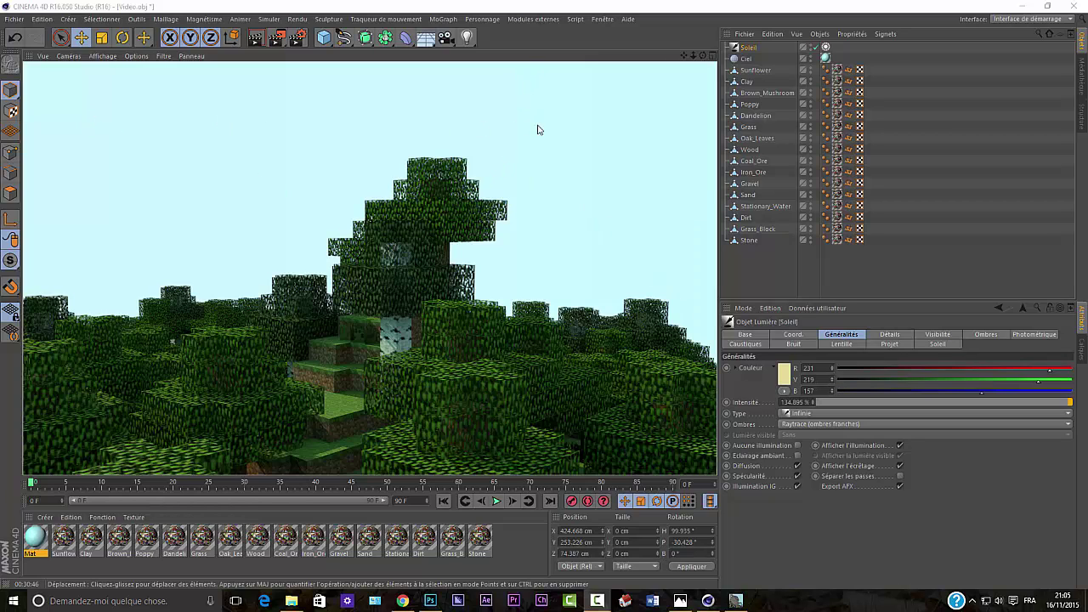
Open the content browser (Médiathèque) and display the contents of the Desktop folder.
left_click(602, 19)
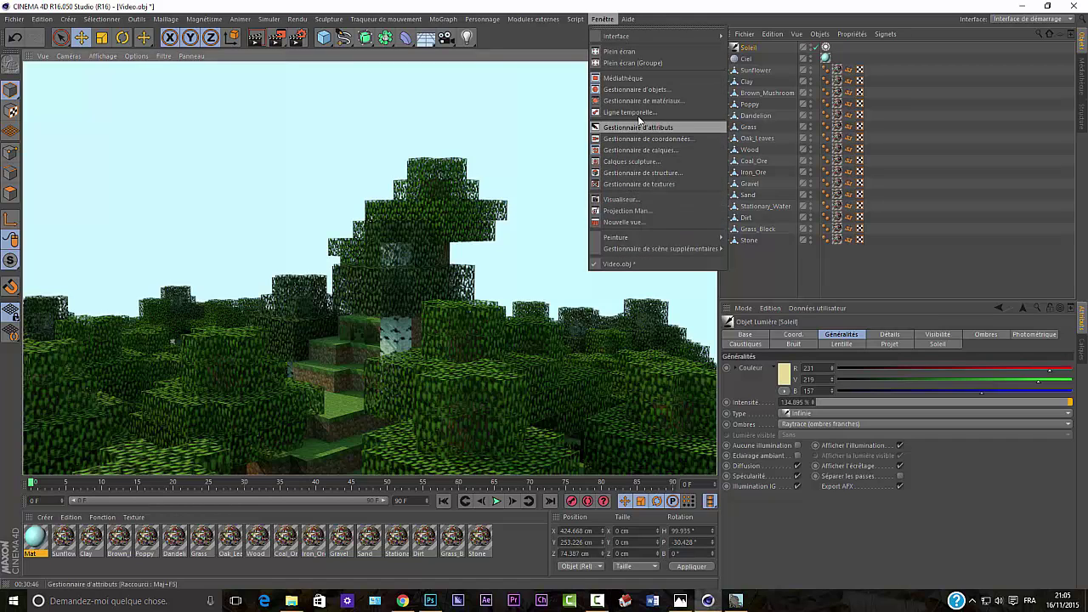
left_click(642, 77)
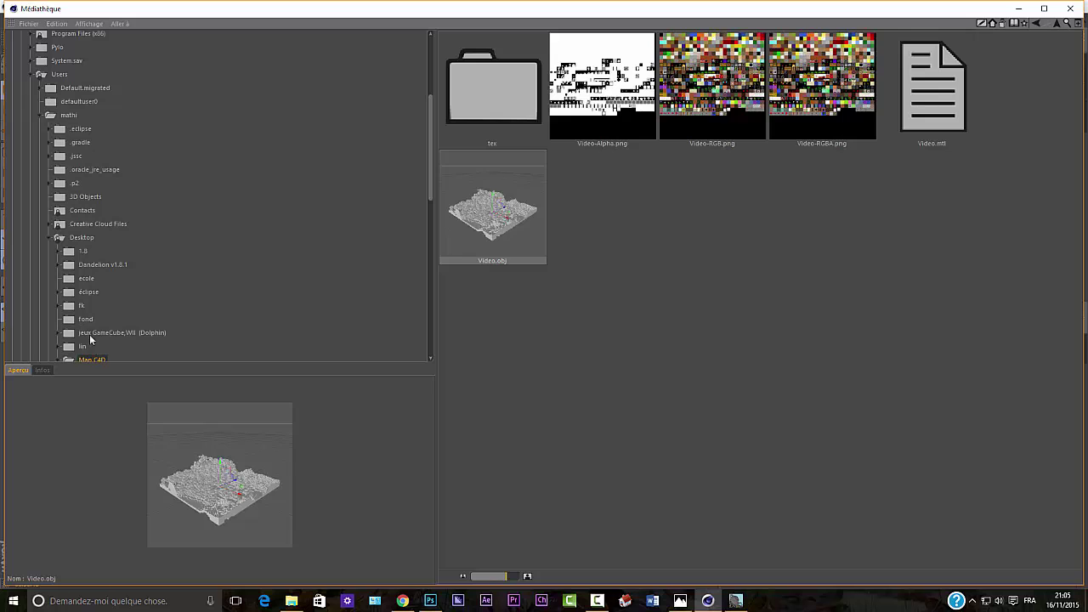
scroll(96, 302, "down", 2)
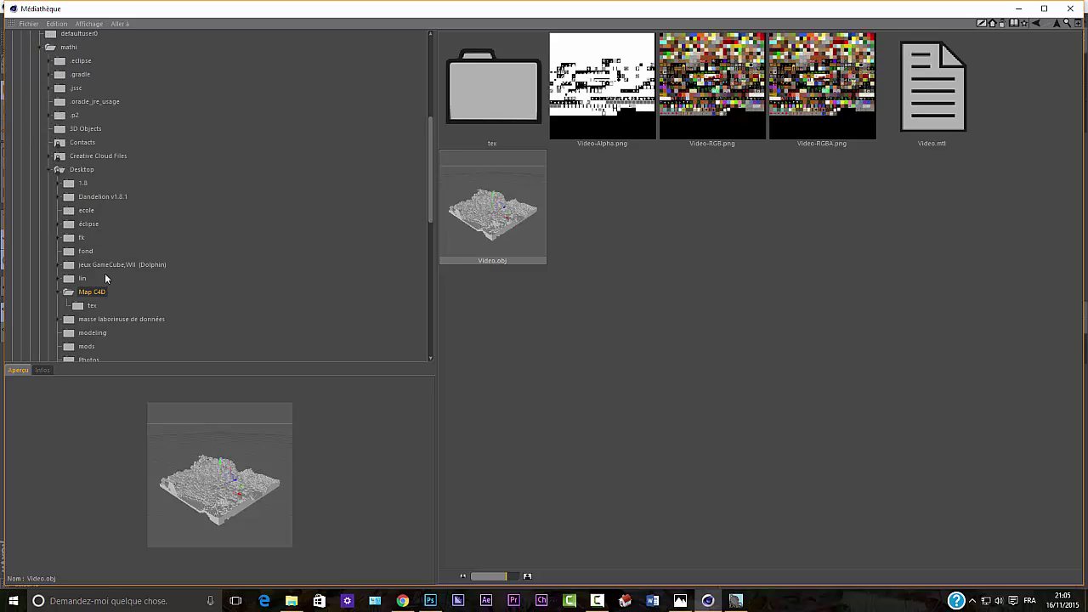
scroll(134, 330, "down", 2)
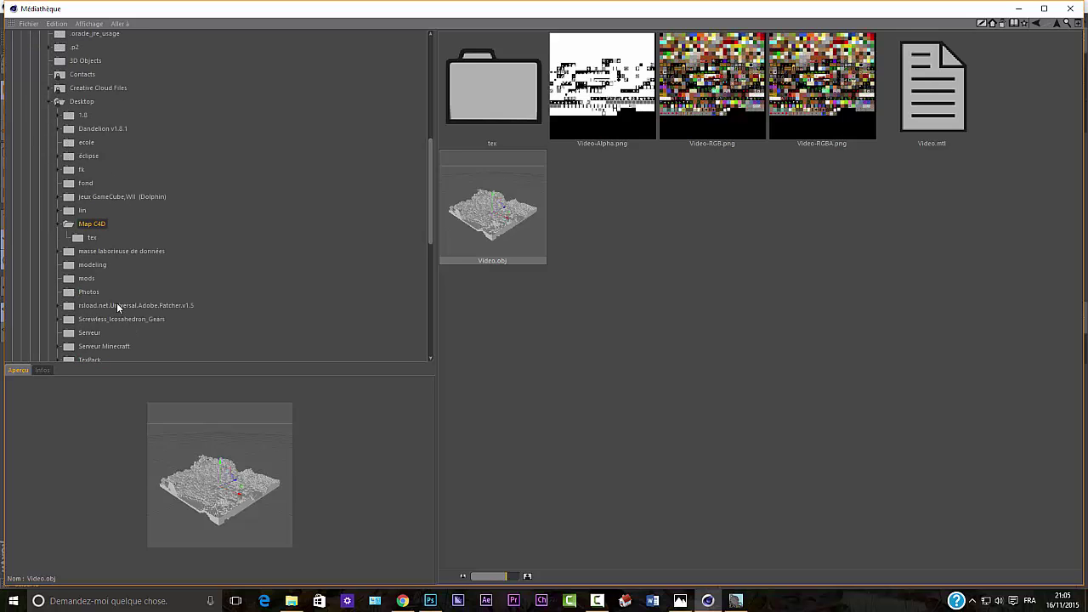
left_click(77, 103)
Look through the Desktop's folders and files for the TumbaBits Minecraft Model Pack library.
scroll(680, 299, "down", 1)
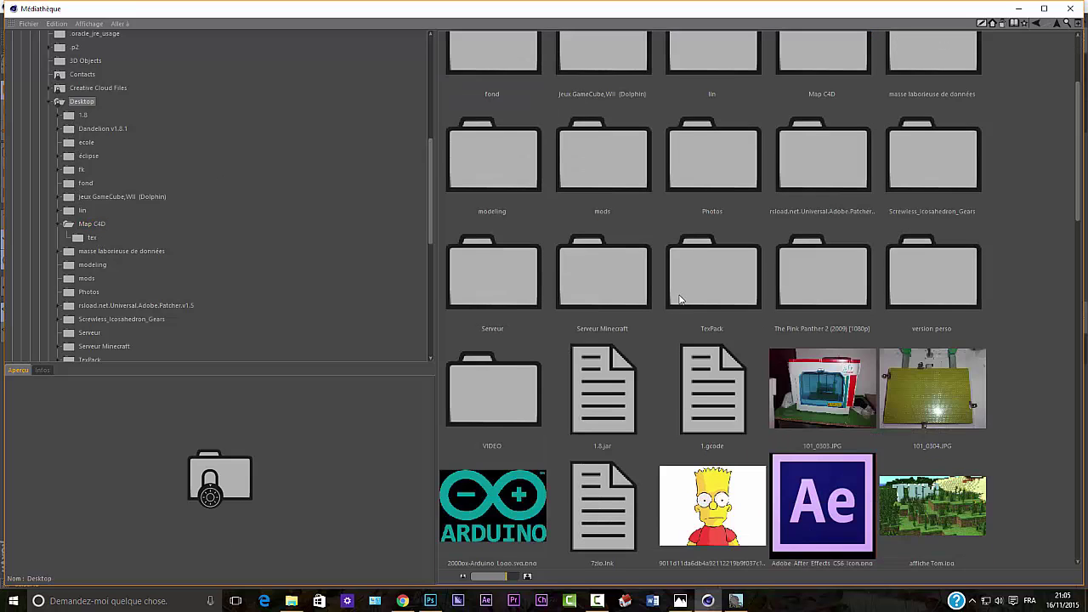
scroll(680, 300, "down", 4)
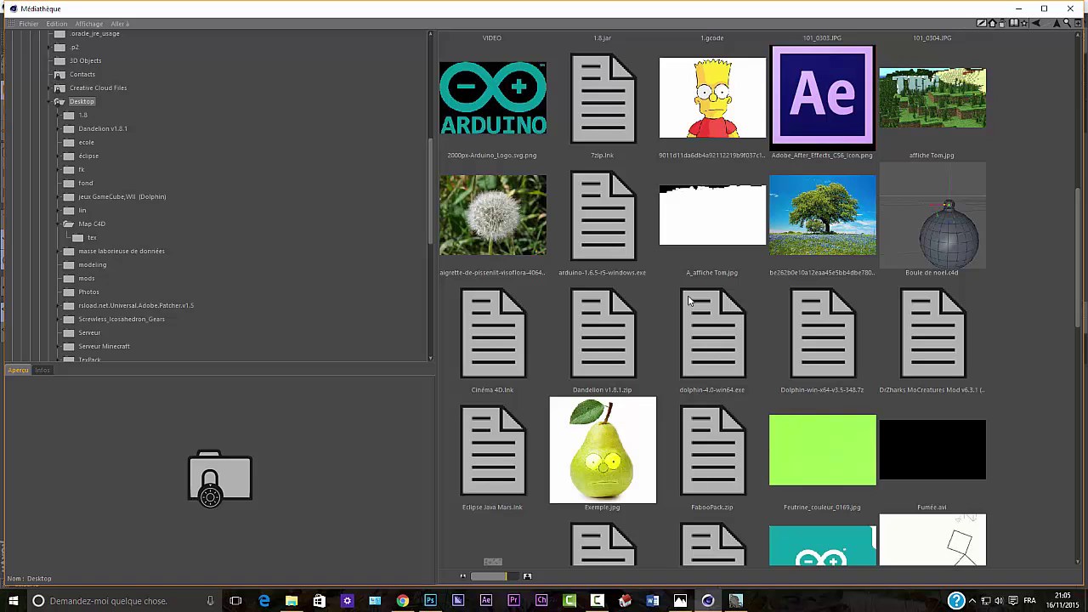
scroll(688, 295, "down", 2)
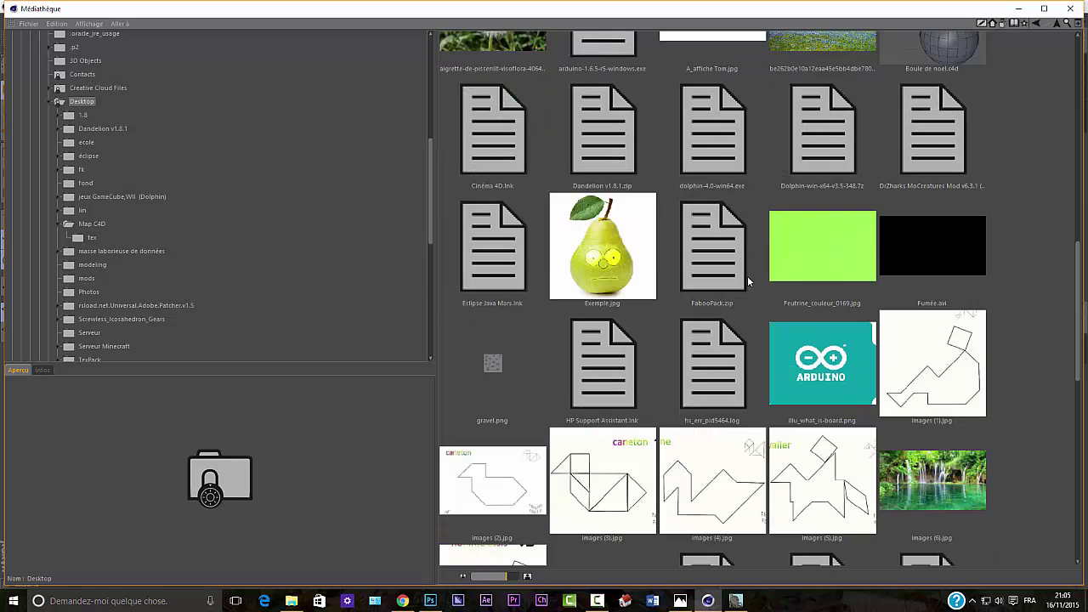
scroll(612, 339, "down", 3)
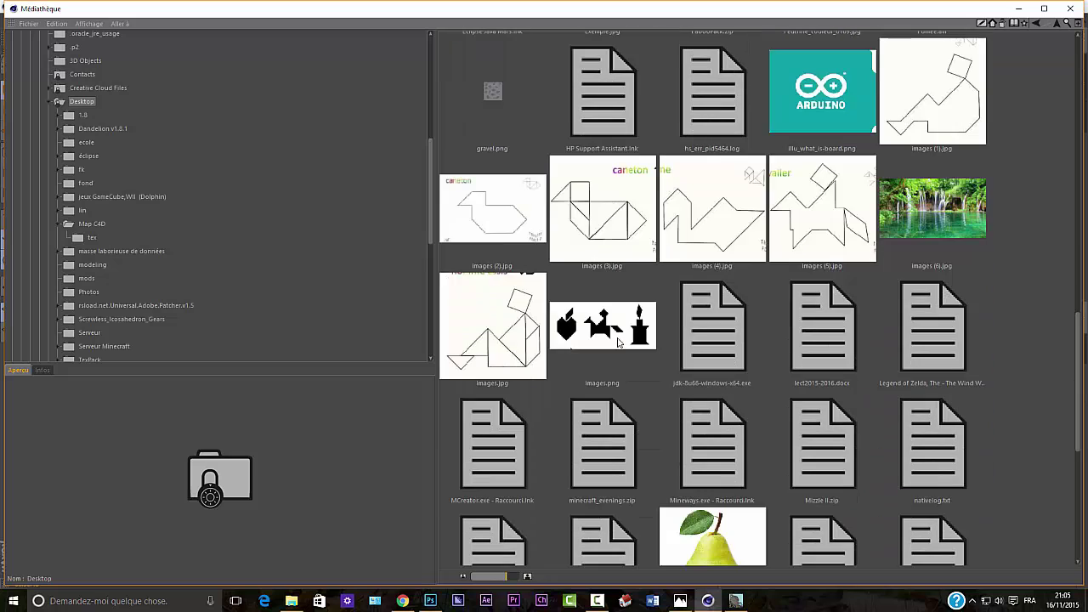
scroll(633, 338, "down", 2)
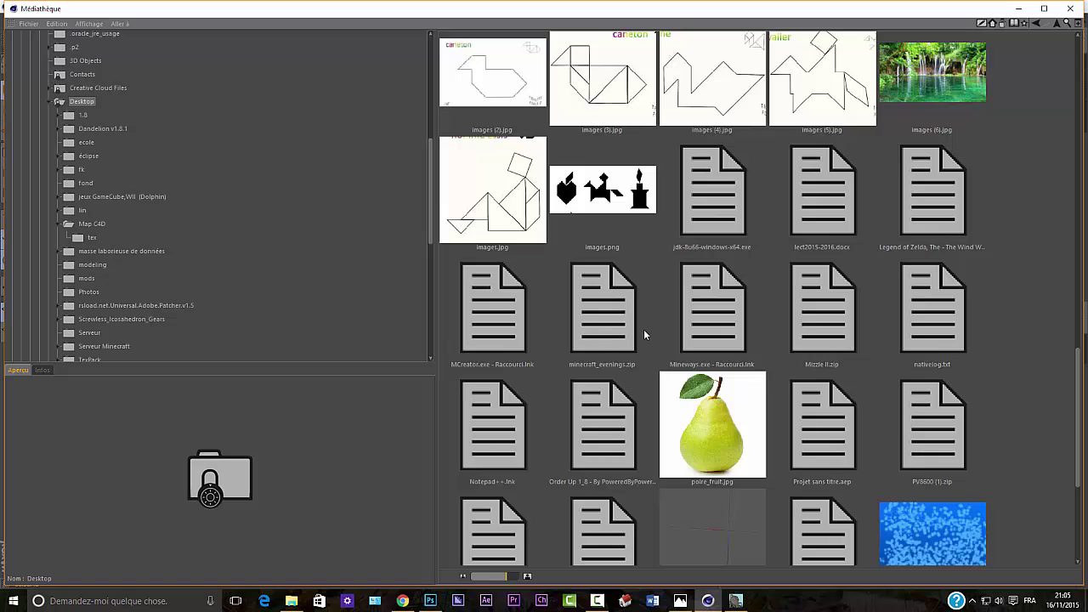
scroll(649, 332, "down", 1)
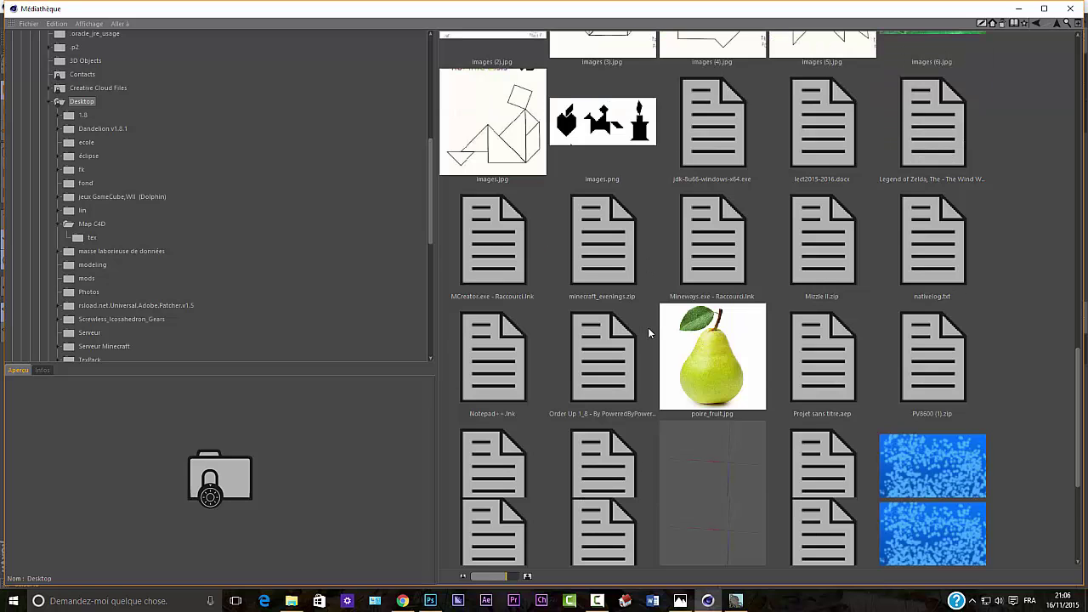
scroll(648, 332, "down", 3)
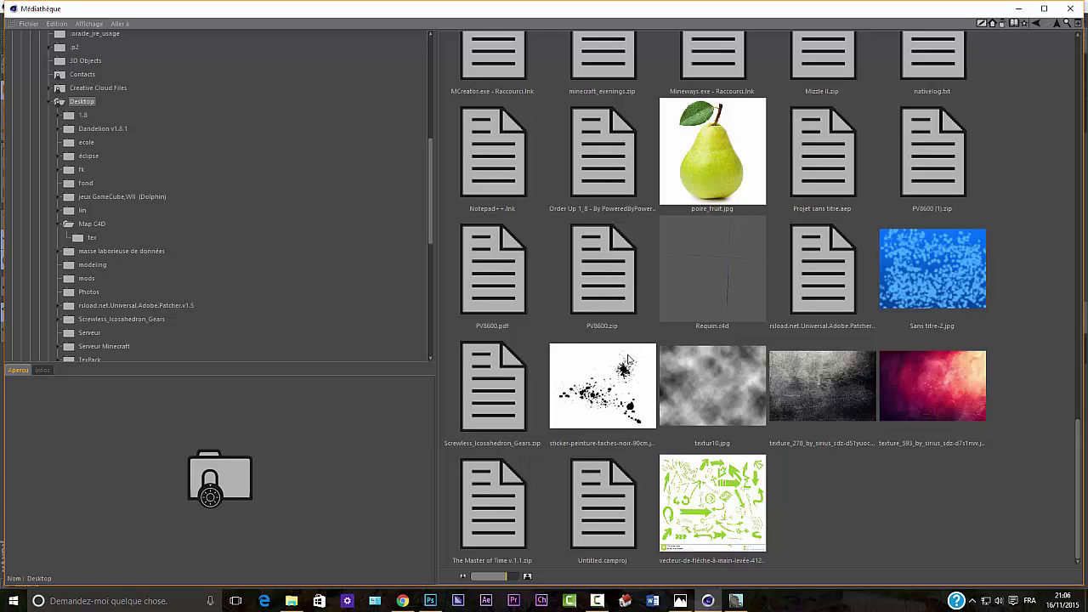
scroll(627, 361, "up", 4)
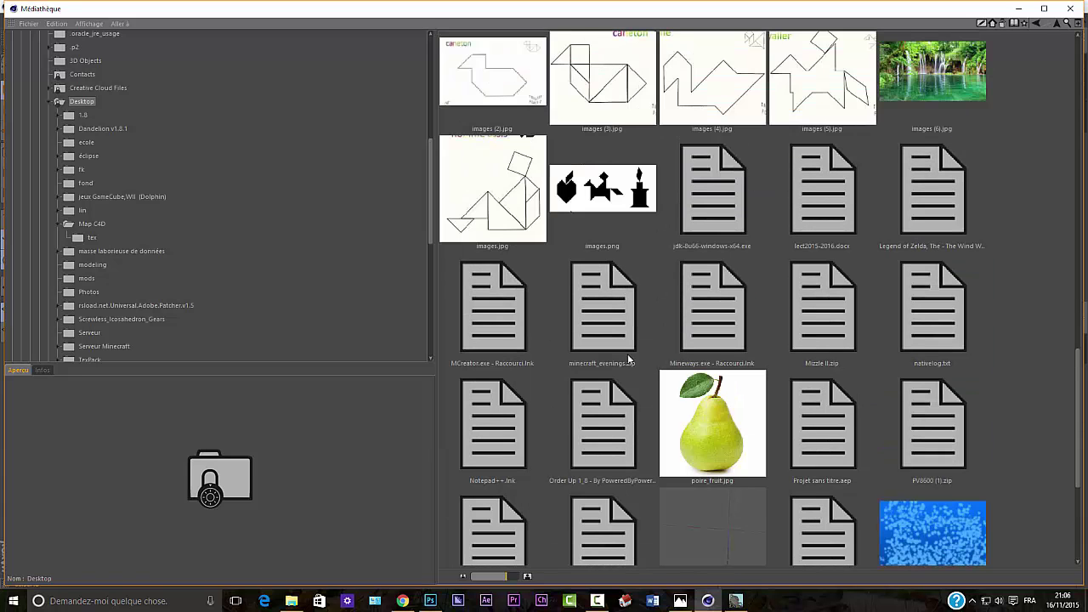
scroll(628, 362, "up", 6)
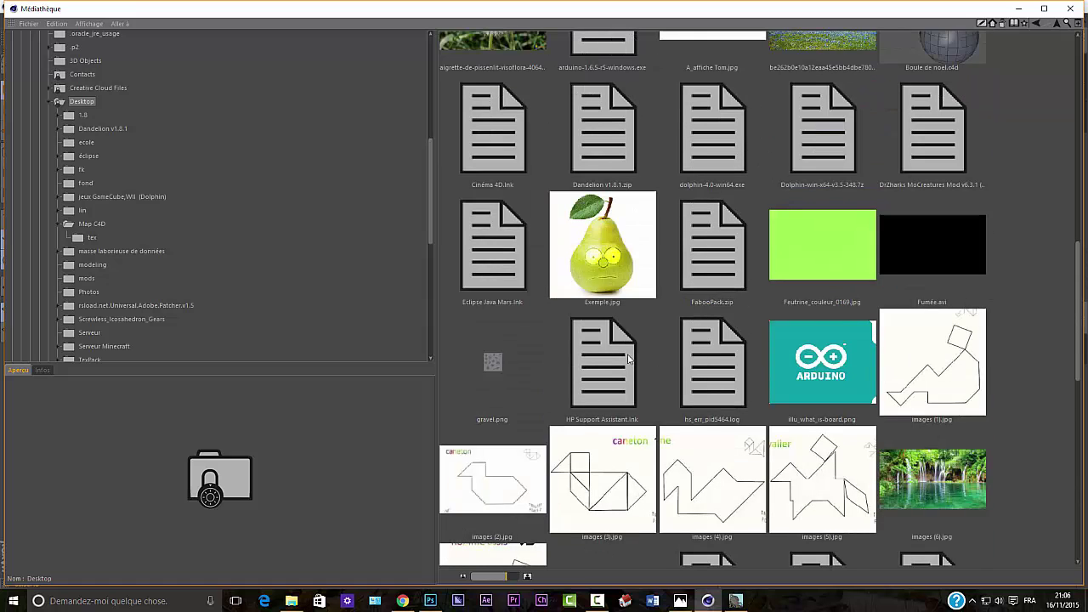
scroll(636, 346, "up", 5)
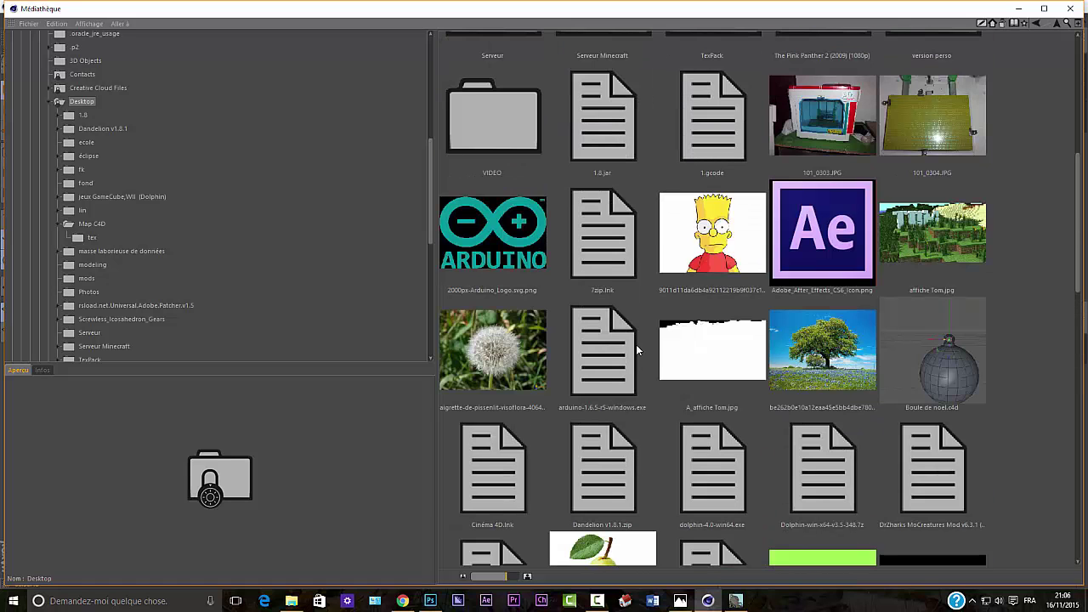
scroll(636, 349, "up", 4)
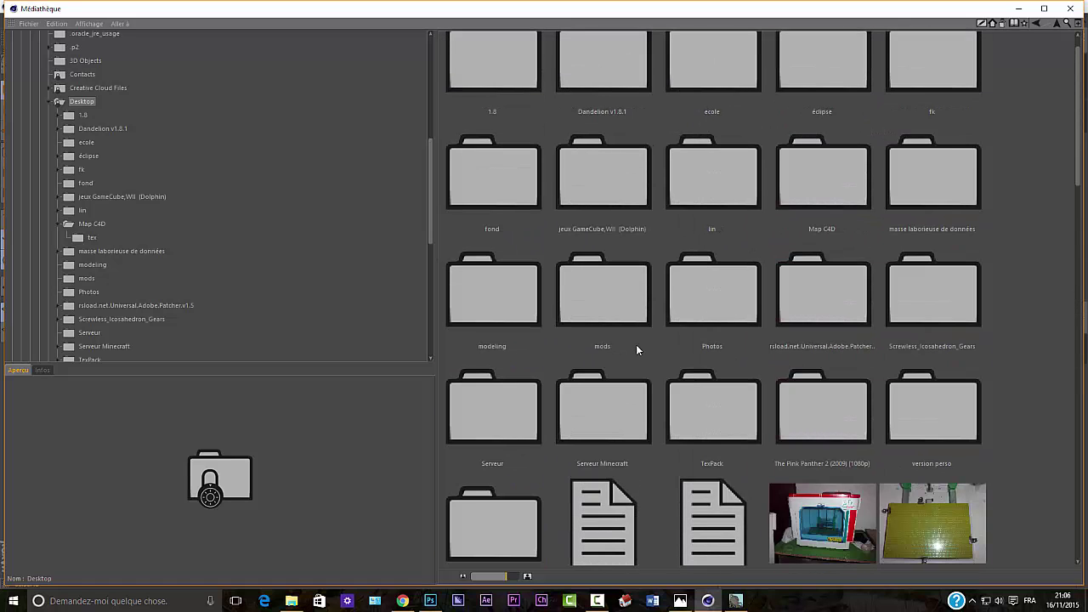
scroll(636, 345, "down", 4)
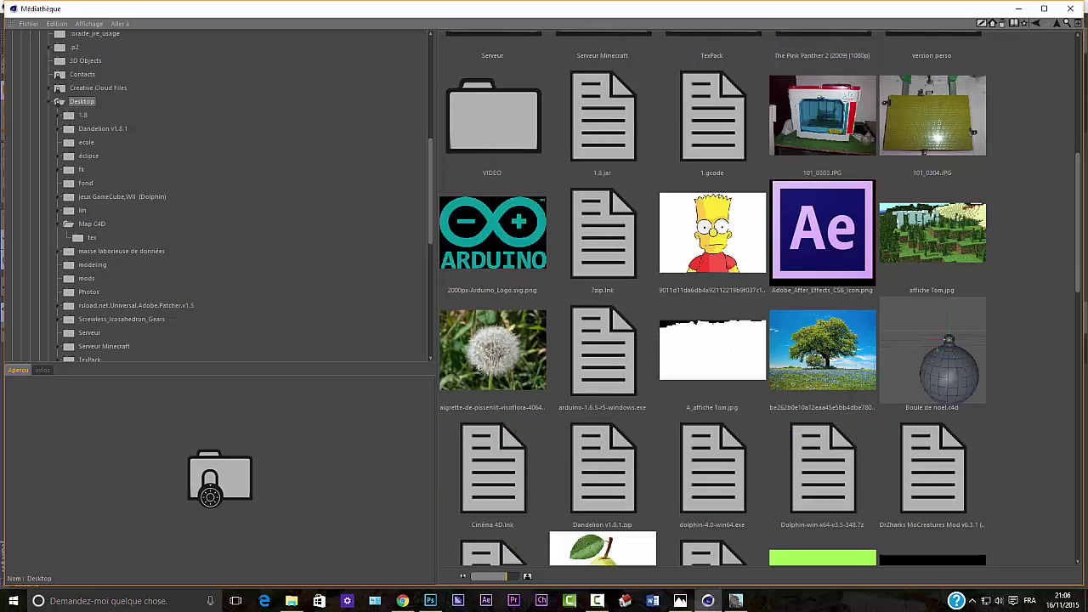
key("End")
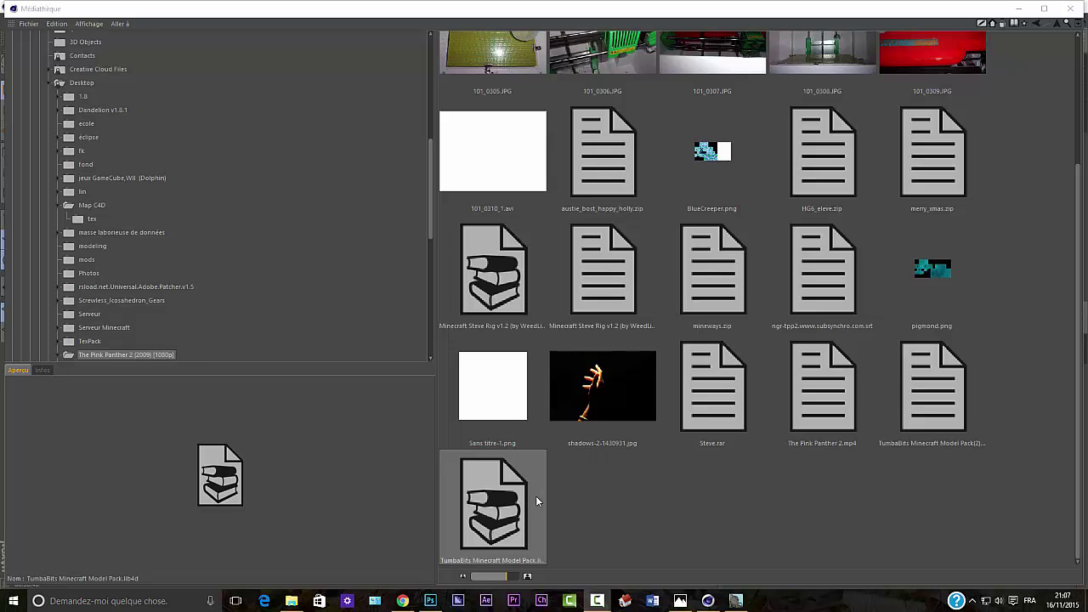
Open the TumbaBits Minecraft Model Pack library and examine the models in Building Blocks > Blocks.
double_click(510, 503)
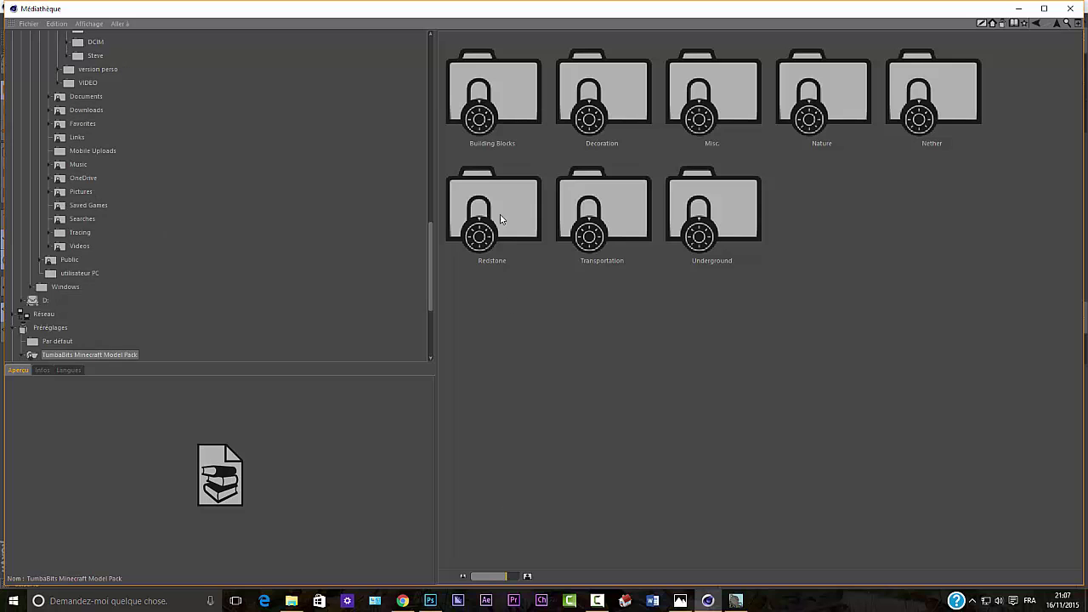
double_click(496, 120)
double_click(496, 127)
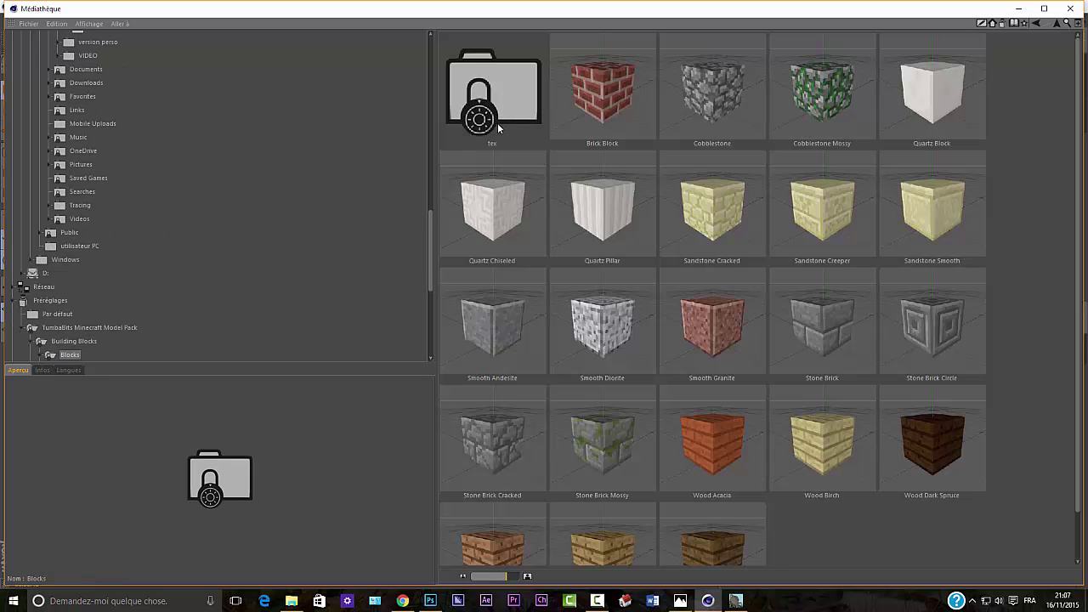
scroll(646, 233, "down", 1)
scroll(654, 238, "up", 1)
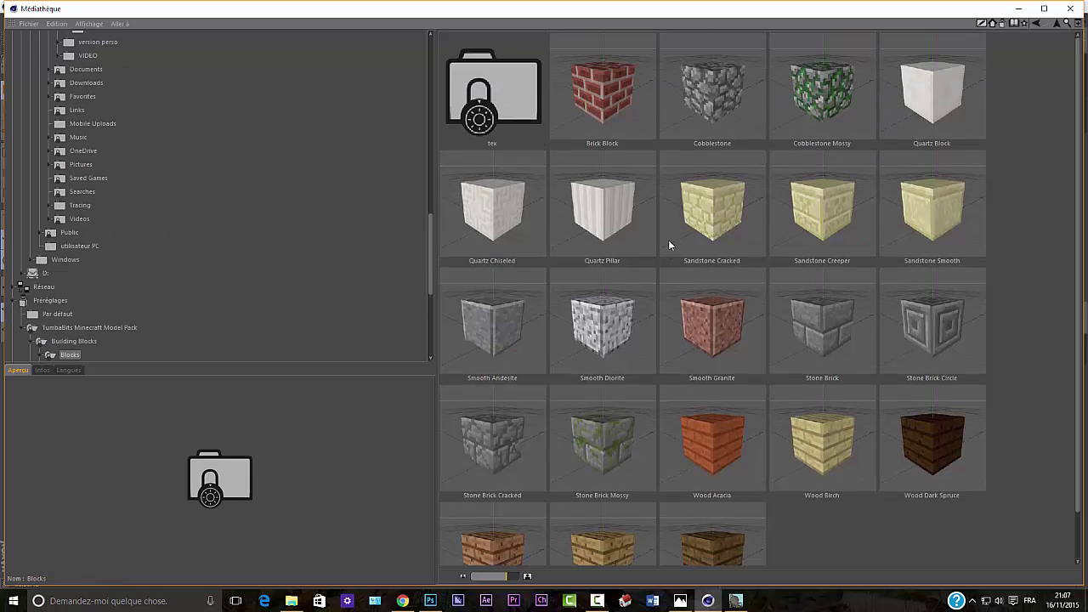
Return to the model pack's main categories and open Nature > Plants to examine its plant models.
left_click(1059, 24)
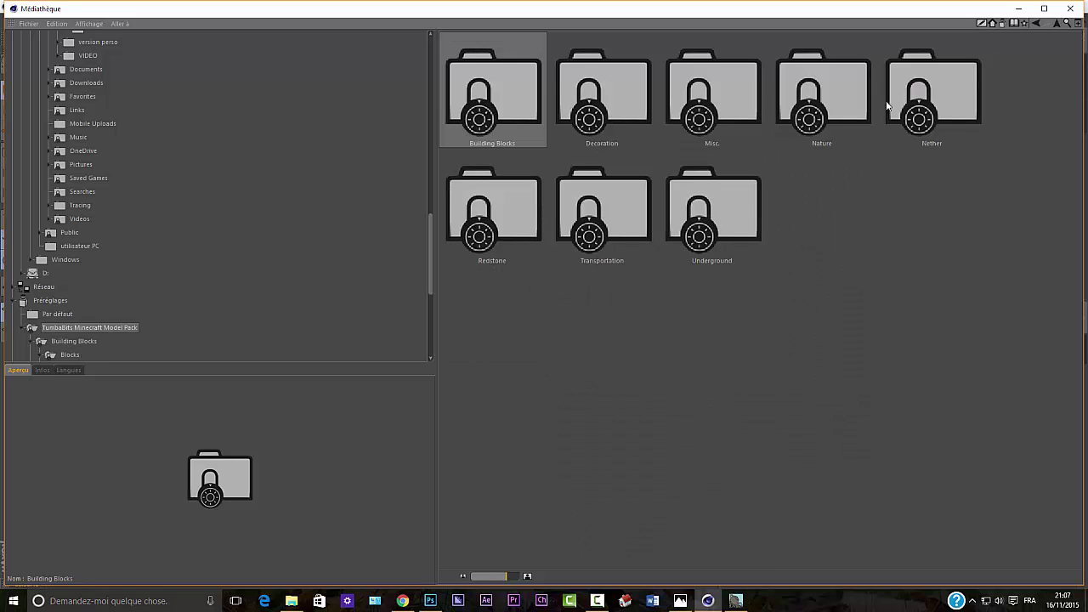
double_click(821, 118)
double_click(820, 118)
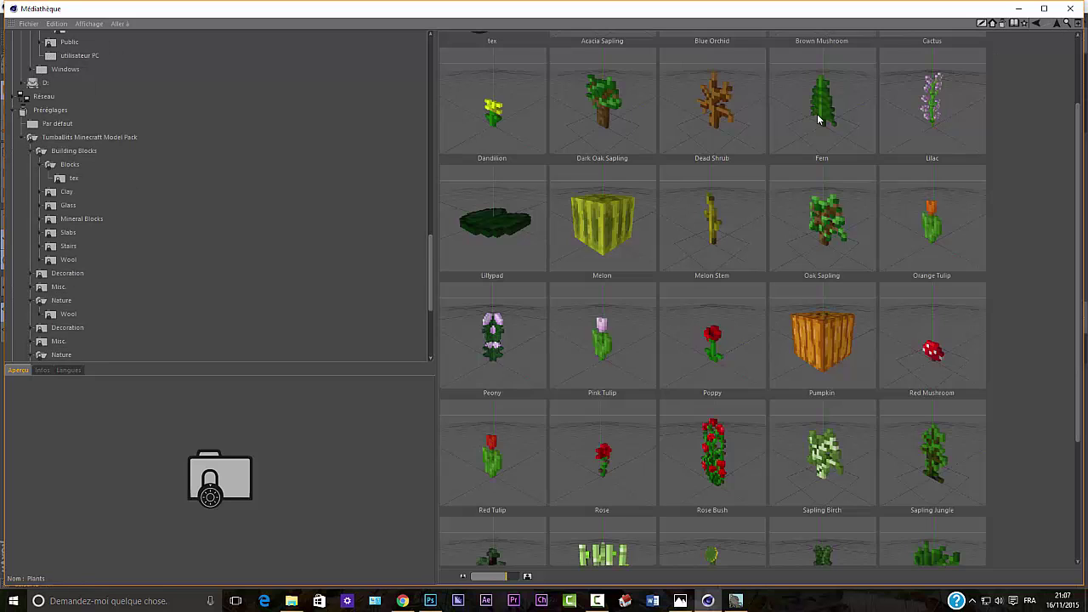
Return from the plants to the model pack's main categories and open Redstone to examine its models.
scroll(817, 119, "down", 2)
scroll(884, 94, "up", 5)
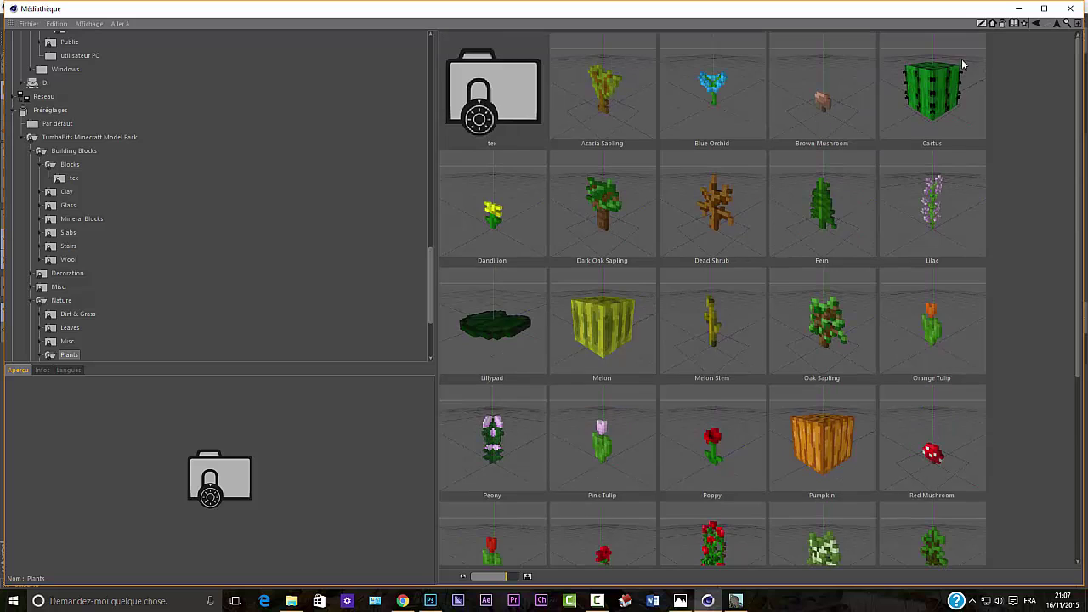
left_click(1059, 25)
left_click(1058, 25)
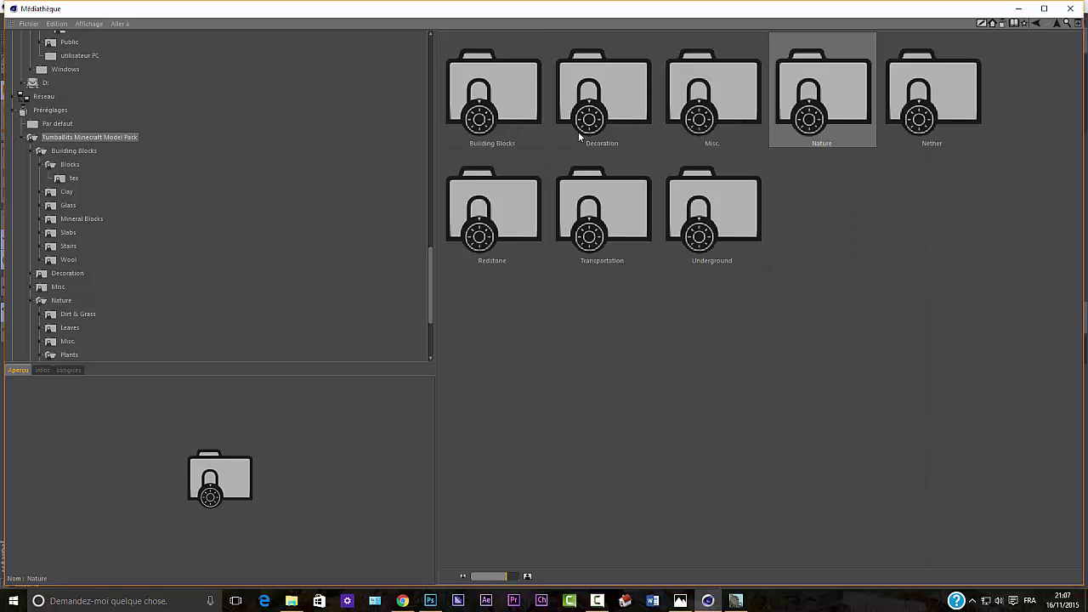
double_click(515, 234)
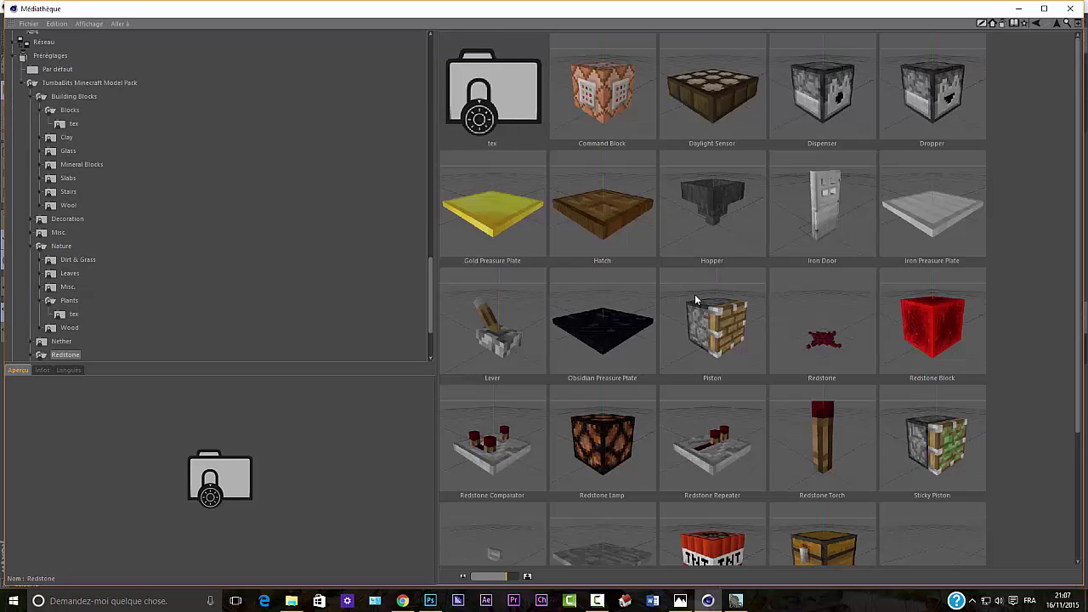
scroll(700, 297, "down", 1)
scroll(700, 298, "down", 2)
scroll(700, 297, "down", 1)
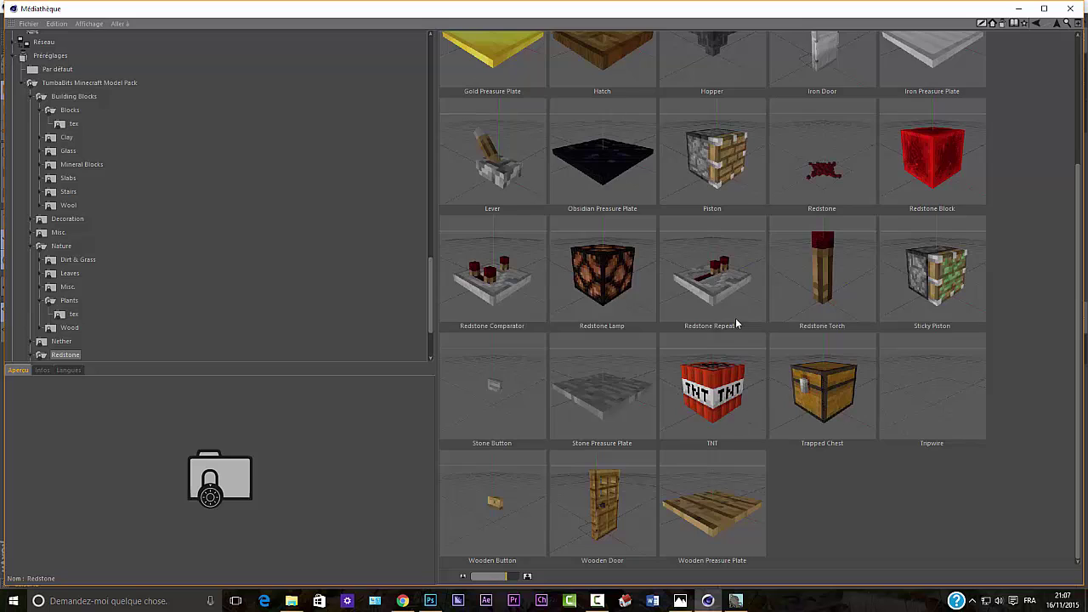
scroll(734, 318, "up", 1)
scroll(732, 318, "up", 1)
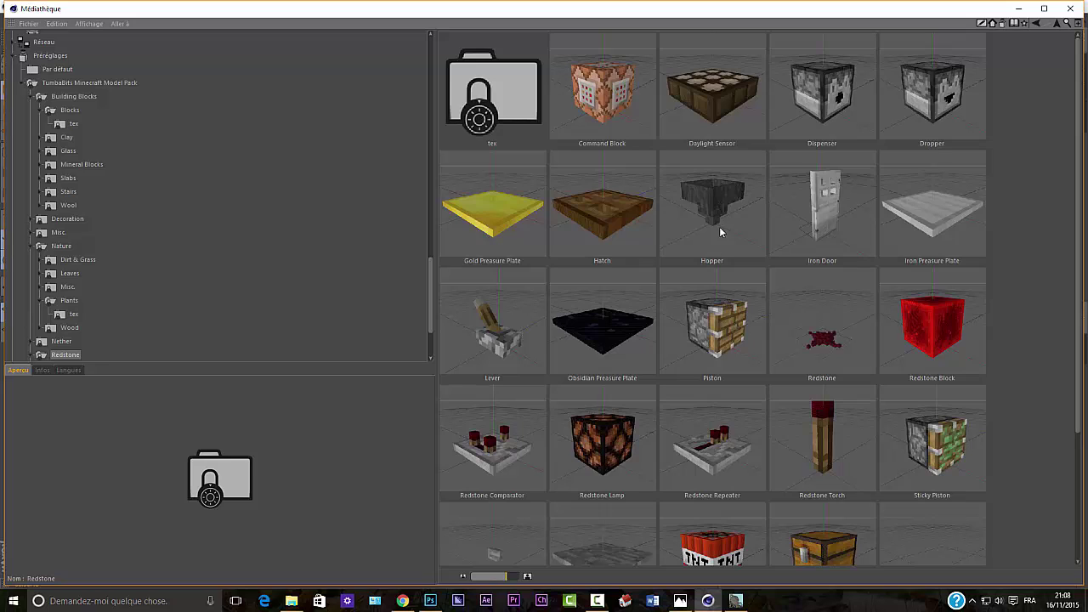
Examine the rail models in the pack's Transportation category and return to the main categories.
left_click(1055, 24)
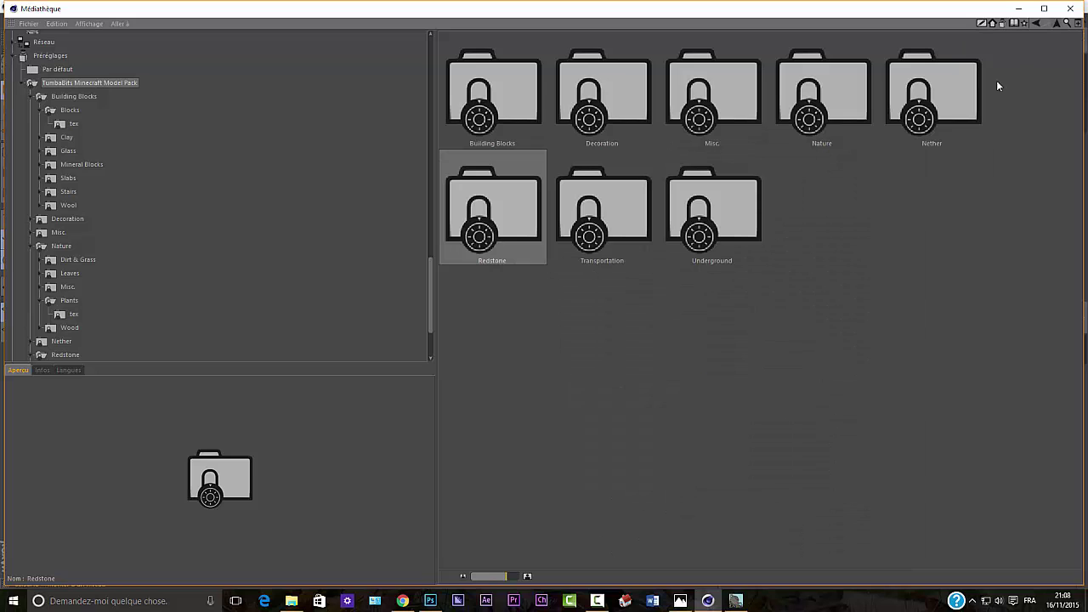
double_click(611, 196)
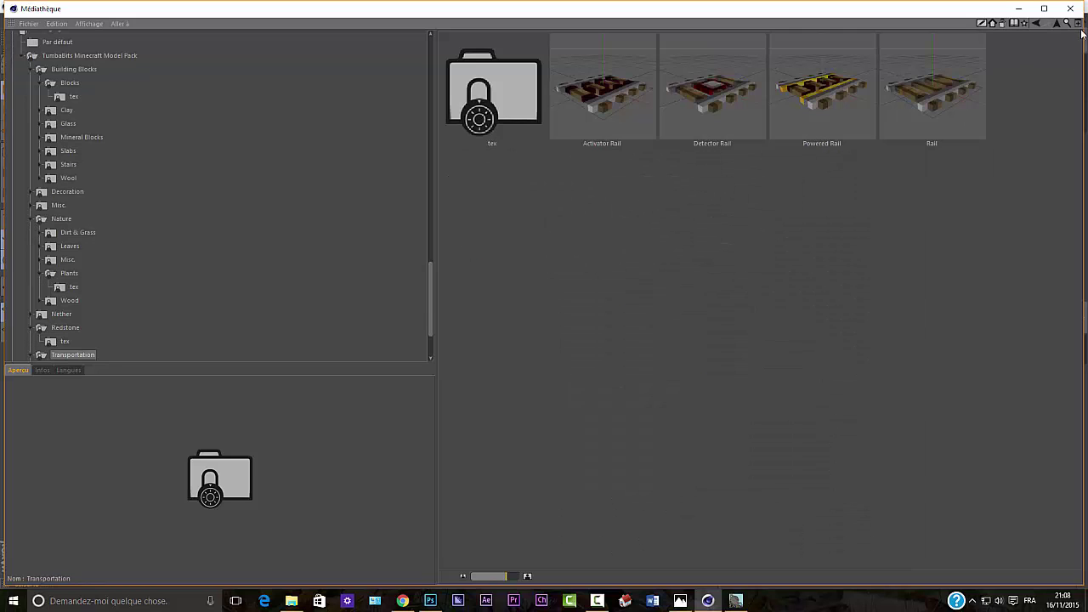
left_click(1056, 26)
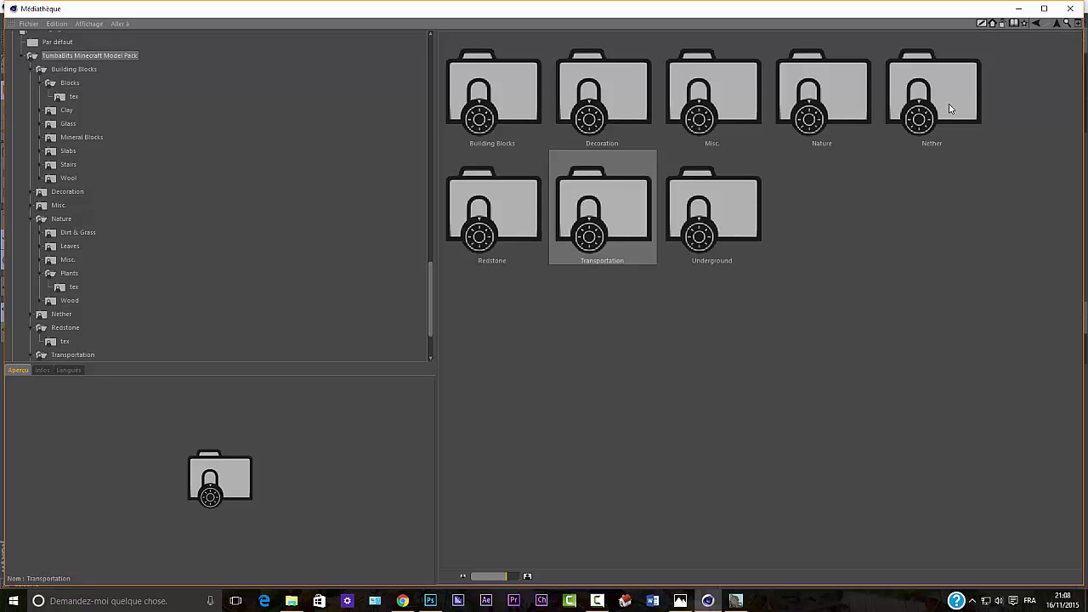
Open the Decoration category, look through its models and preview the Xmas Chest.
double_click(637, 105)
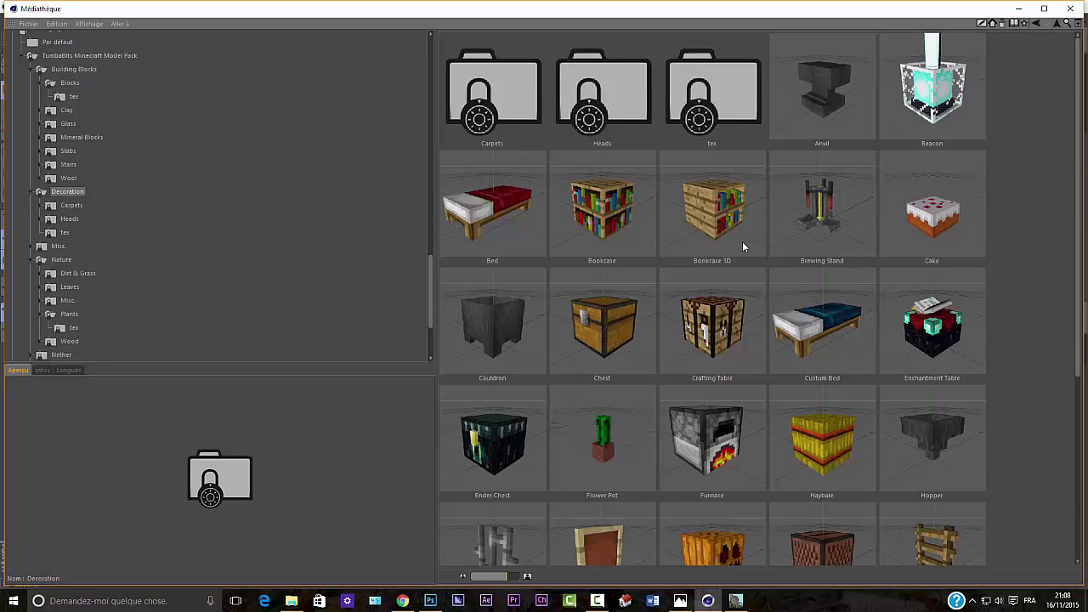
scroll(742, 246, "down", 3)
left_click(723, 557)
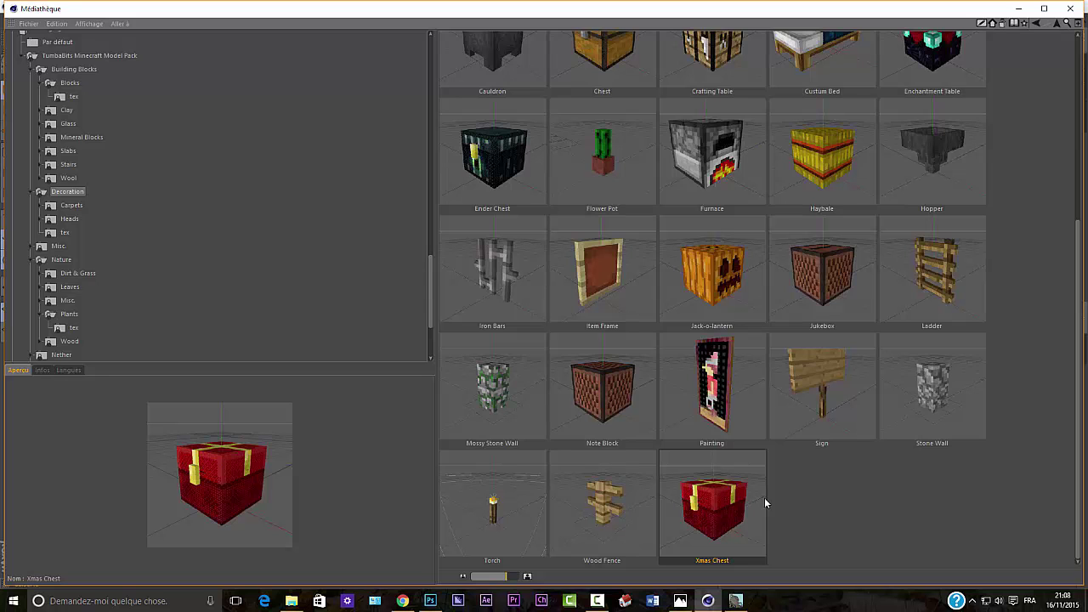
scroll(765, 497, "up", 5)
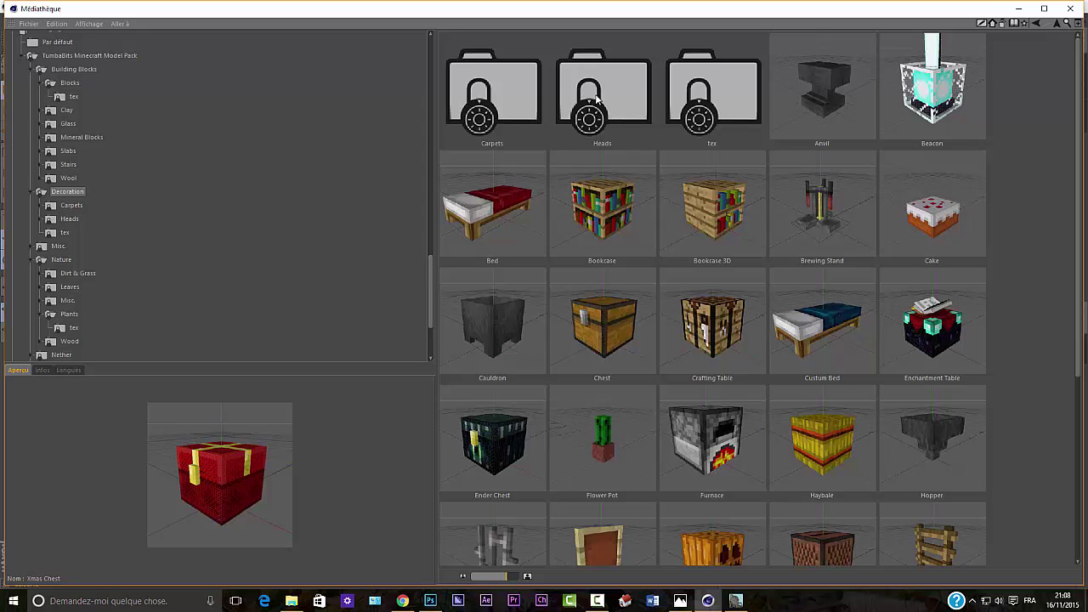
Open the Heads folder in Decoration and preview its head models, including Pig Head, TumbaBit's Head and Steve Head.
left_click(597, 99)
double_click(597, 99)
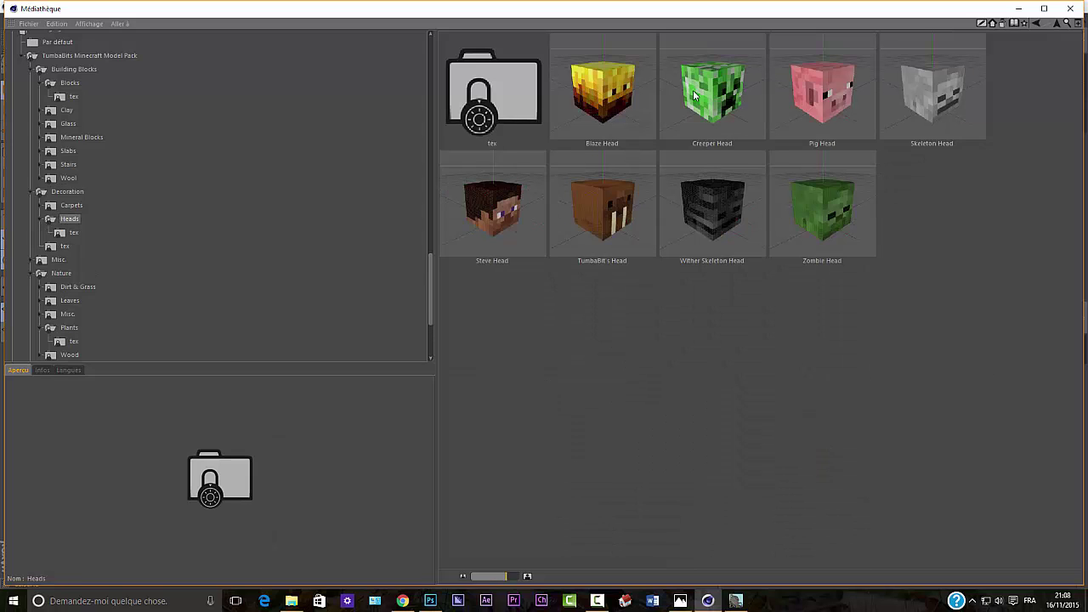
key("Right")
key("Right")
key("Right")
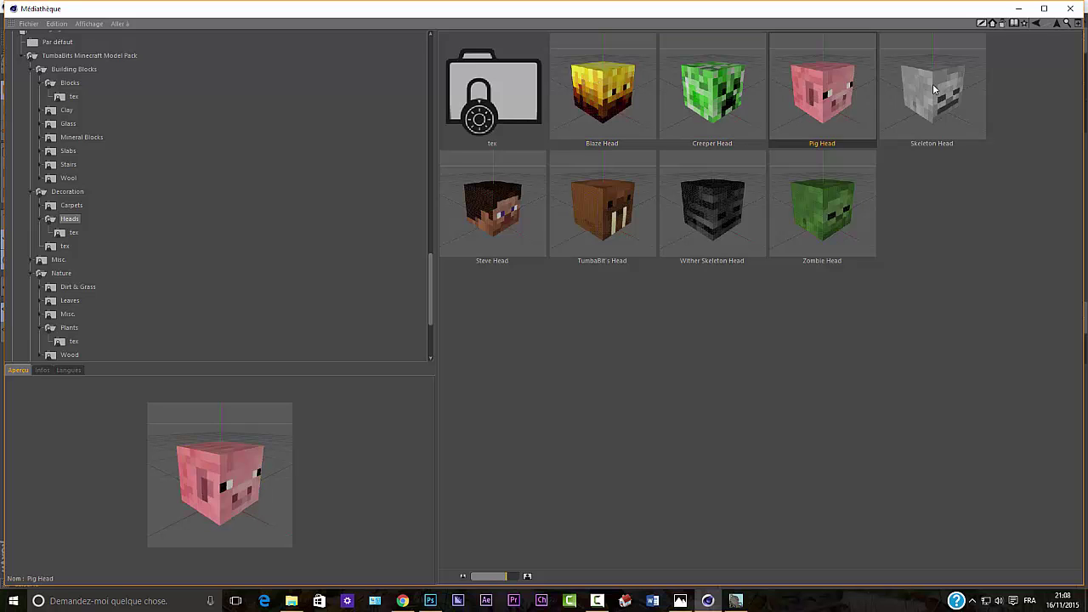
left_click(812, 192)
left_click(727, 202)
left_click(606, 216)
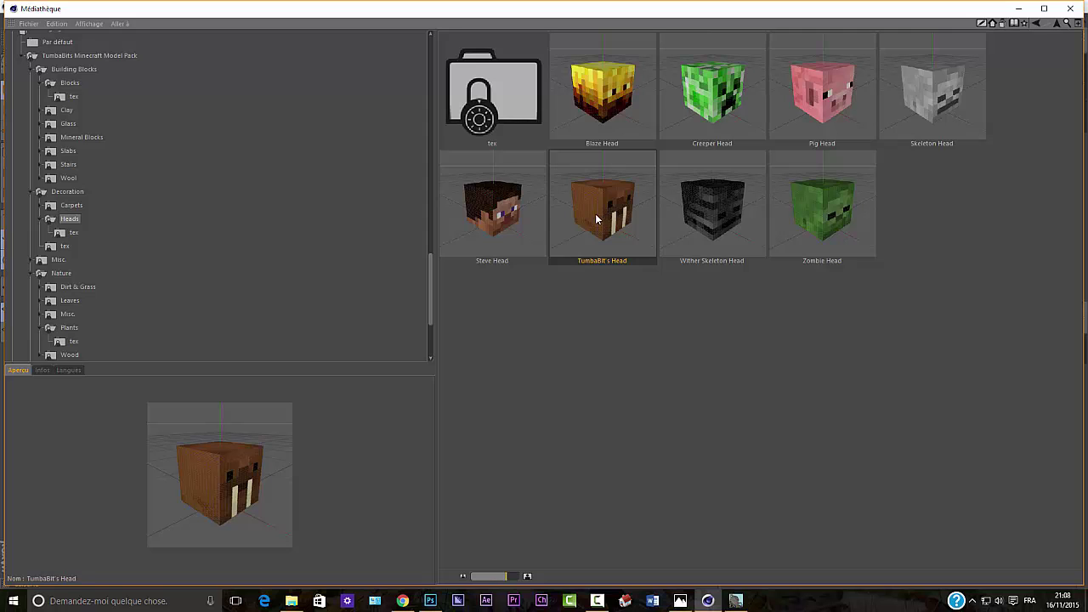
left_click(497, 204)
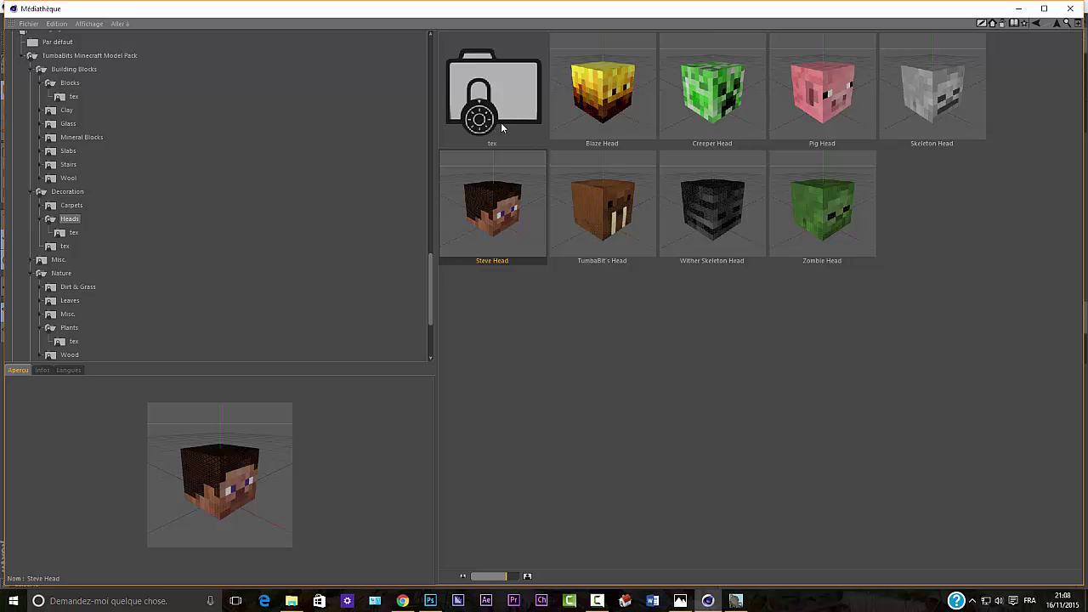
Examine the carpet models in Decoration's Carpets folder and go back to the pack's main categories.
left_click(1061, 23)
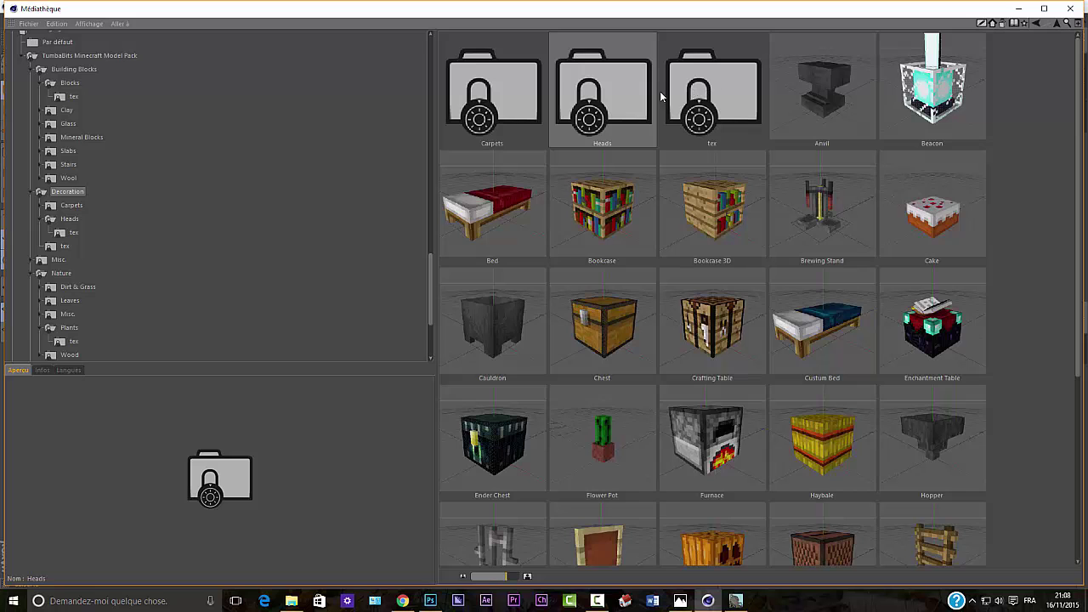
double_click(507, 87)
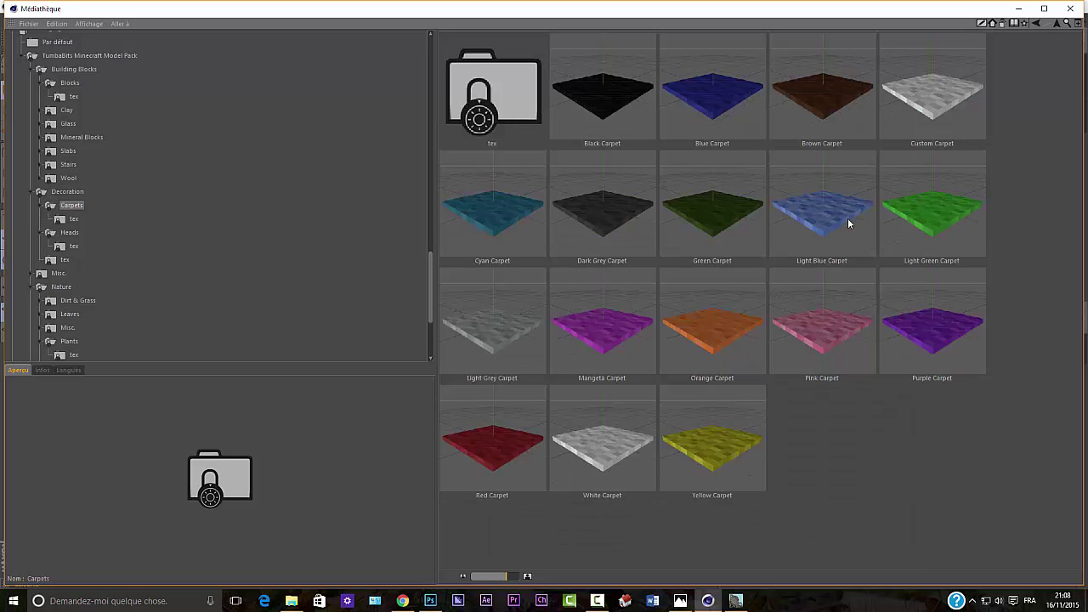
left_click(1056, 24)
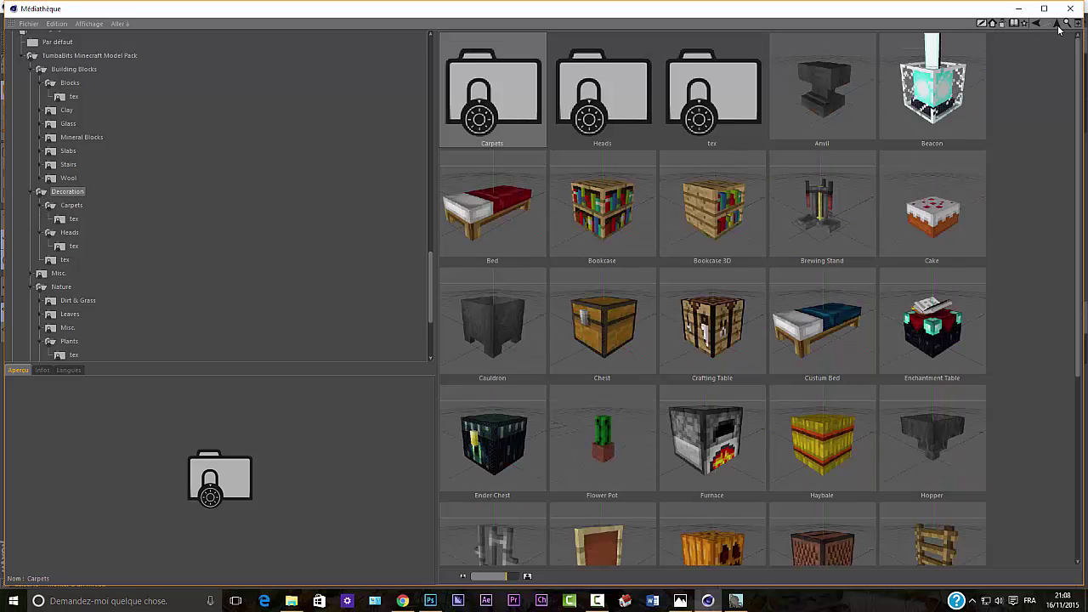
left_click(1057, 26)
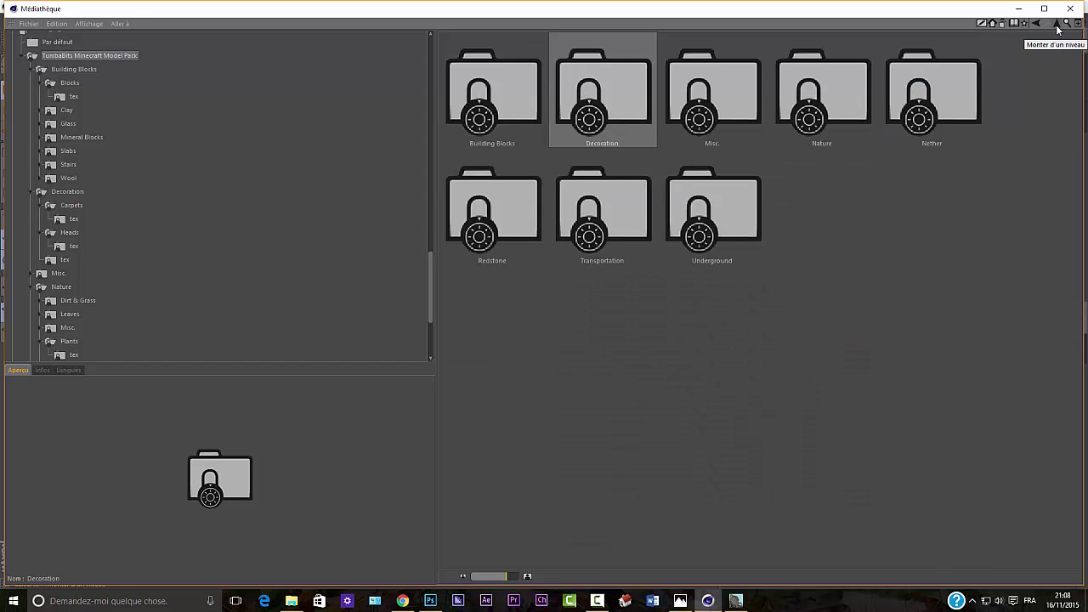